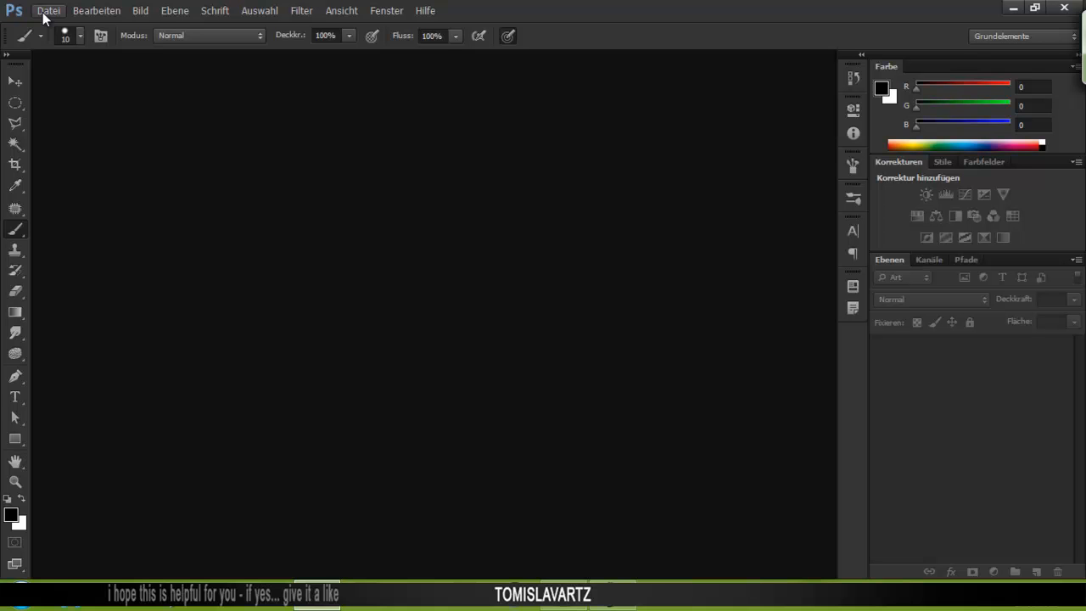
# Create a new 1400 x 800 pixel document at 72 pixels per inch in RGB with a white background.
pyautogui.click(42, 12)
pyautogui.click(53, 28)
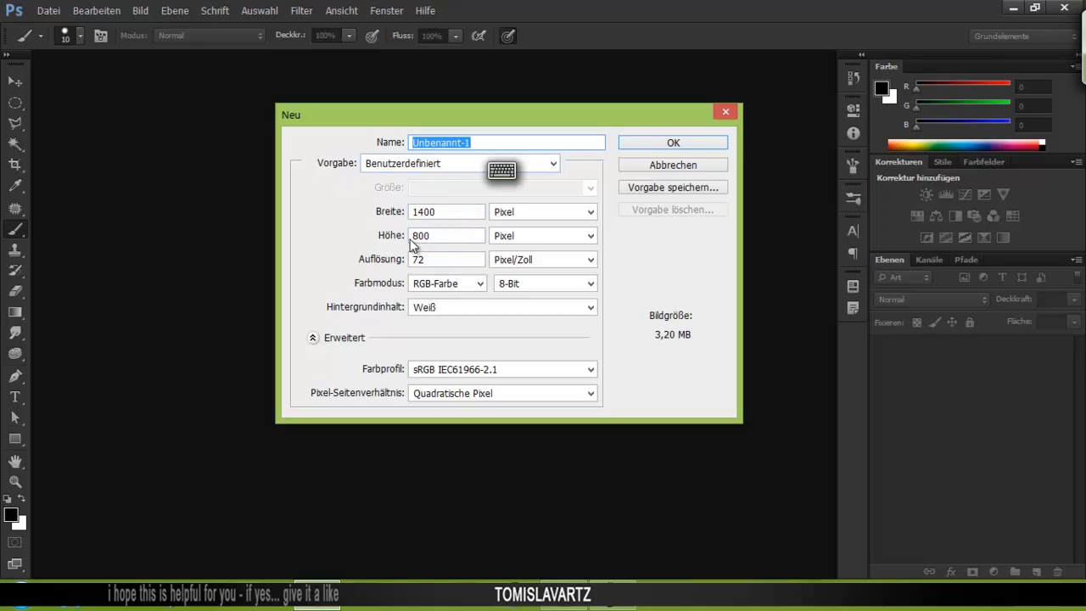
pyautogui.moveTo(452, 211); pyautogui.dragTo(407, 215)
pyautogui.click(454, 211)
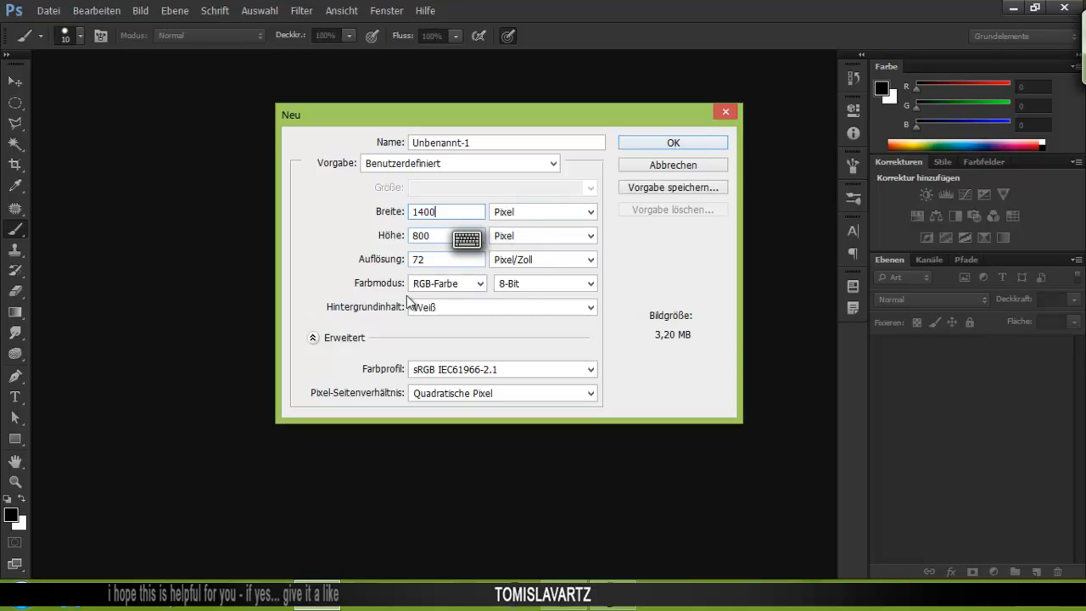
pyautogui.hotkey('ctrl', 'a')
pyautogui.click(676, 141)
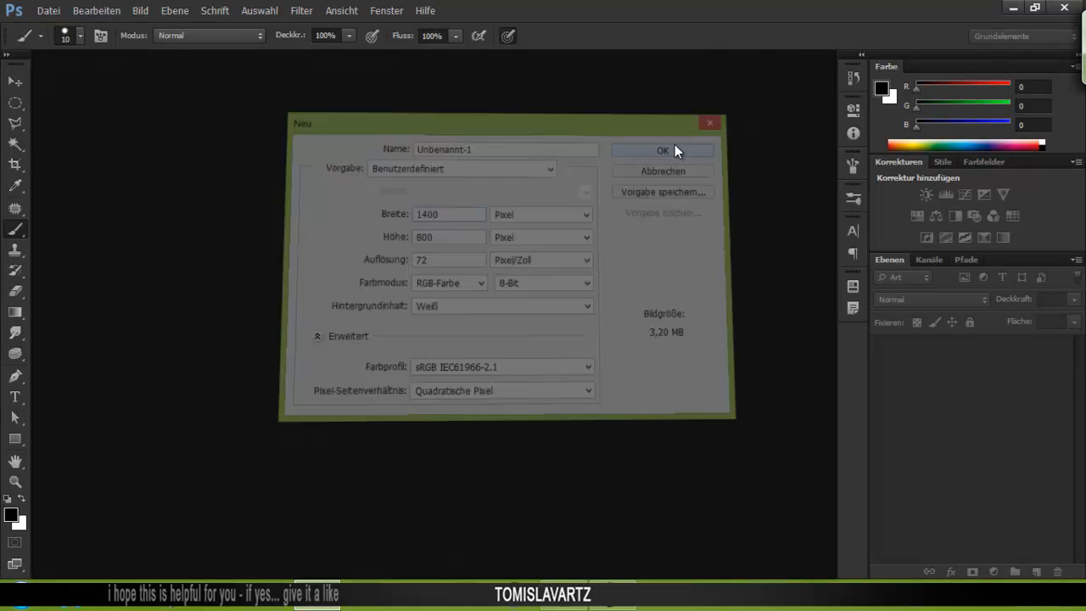
pyautogui.scroll(-3, 308, 277)
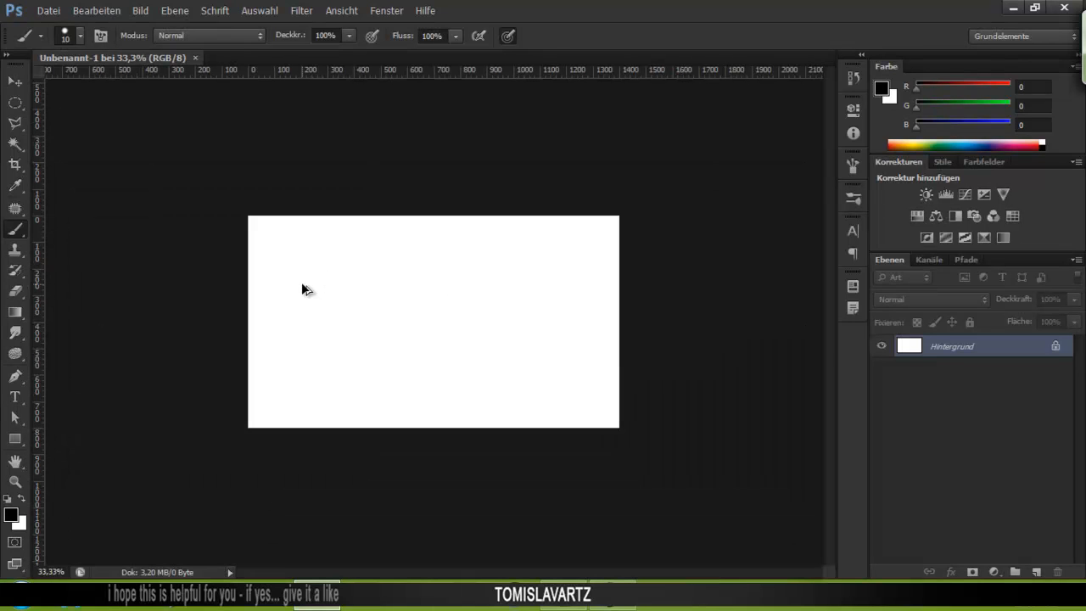
pyautogui.scroll(4, 318, 283)
pyautogui.scroll(-1, 338, 285)
pyautogui.scroll(-3, 339, 286)
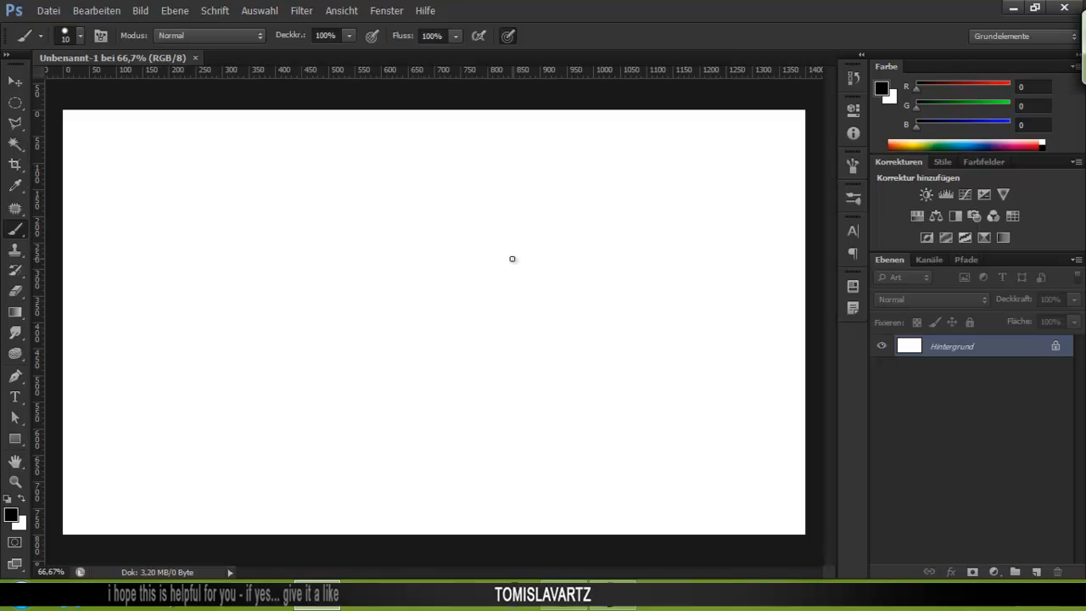
# Add two layers above the background, name the upper one Lines and the lower one Colo(u)r, and make Lines active.
pyautogui.click(1036, 572)
pyautogui.click(1036, 572)
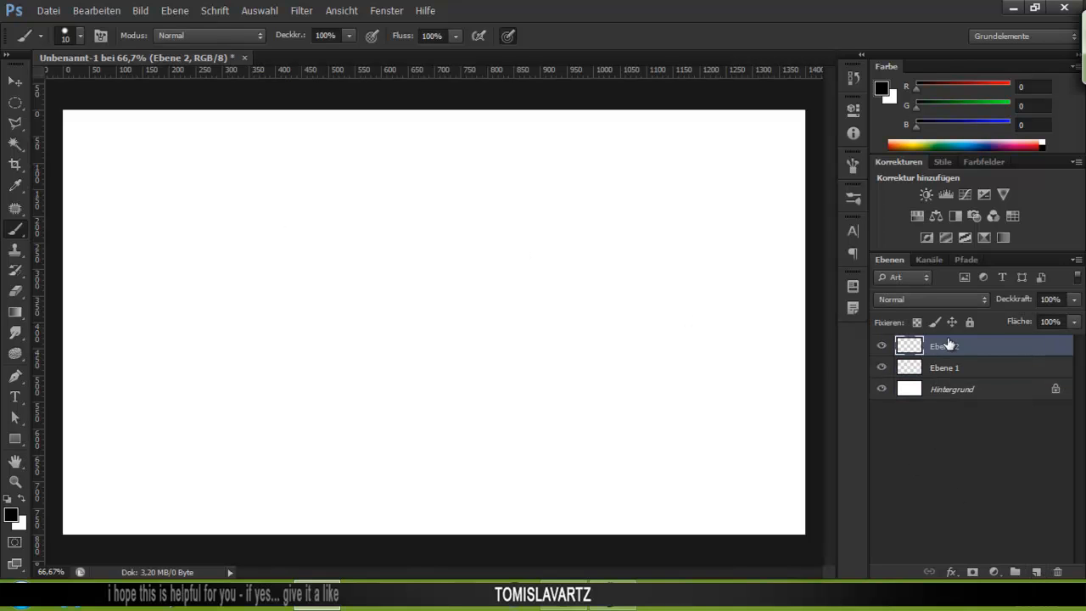
pyautogui.doubleClick(946, 347)
pyautogui.write('Li')
pyautogui.doubleClick(945, 368)
pyautogui.write('Colo')
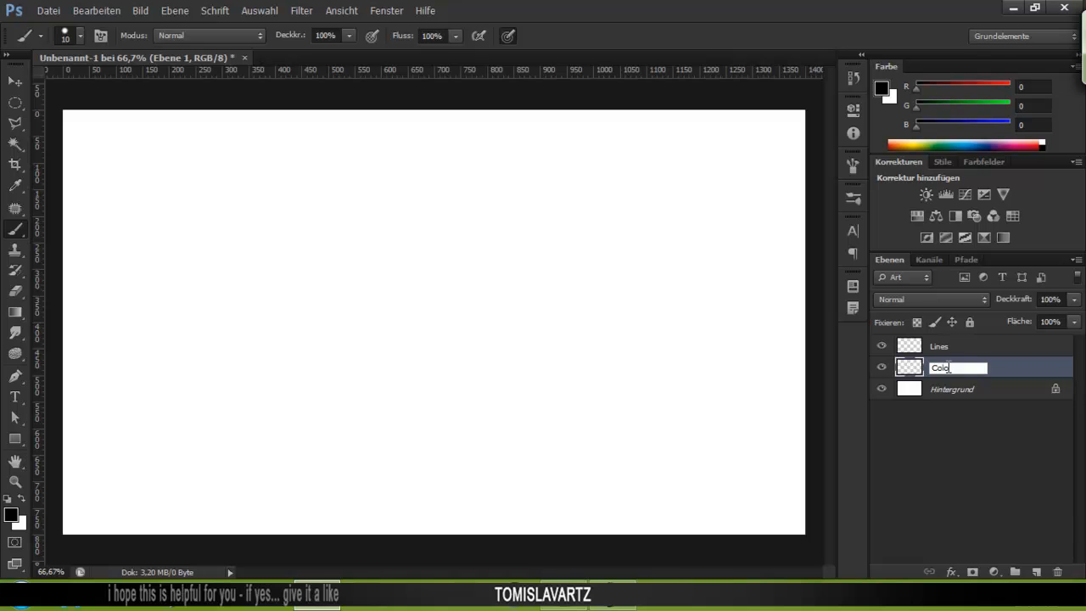
pyautogui.write('(u)r')
pyautogui.click(1001, 392)
pyautogui.click(975, 368)
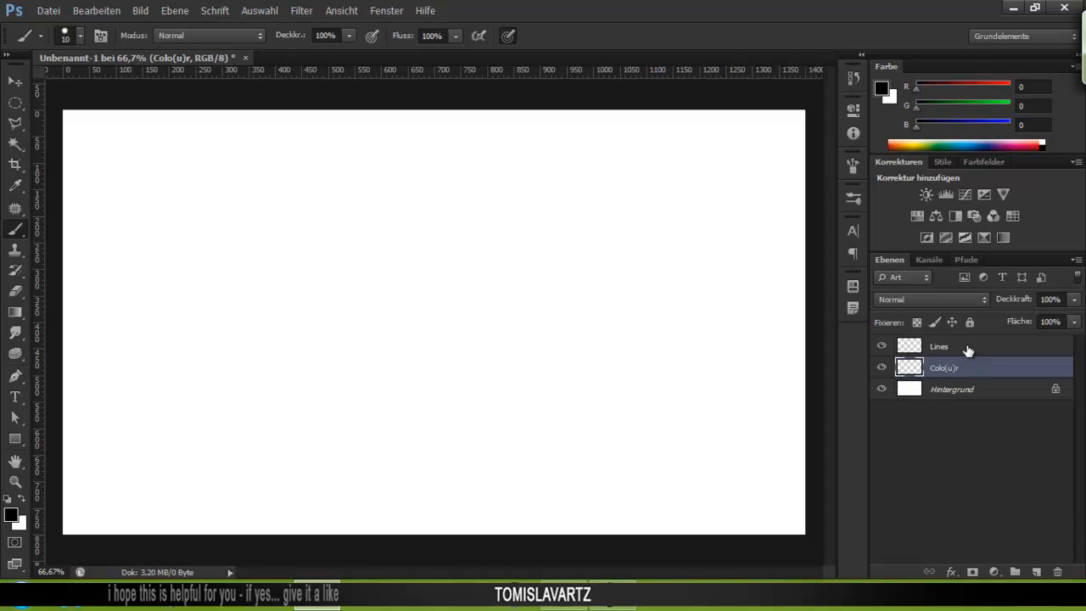
pyautogui.click(968, 348)
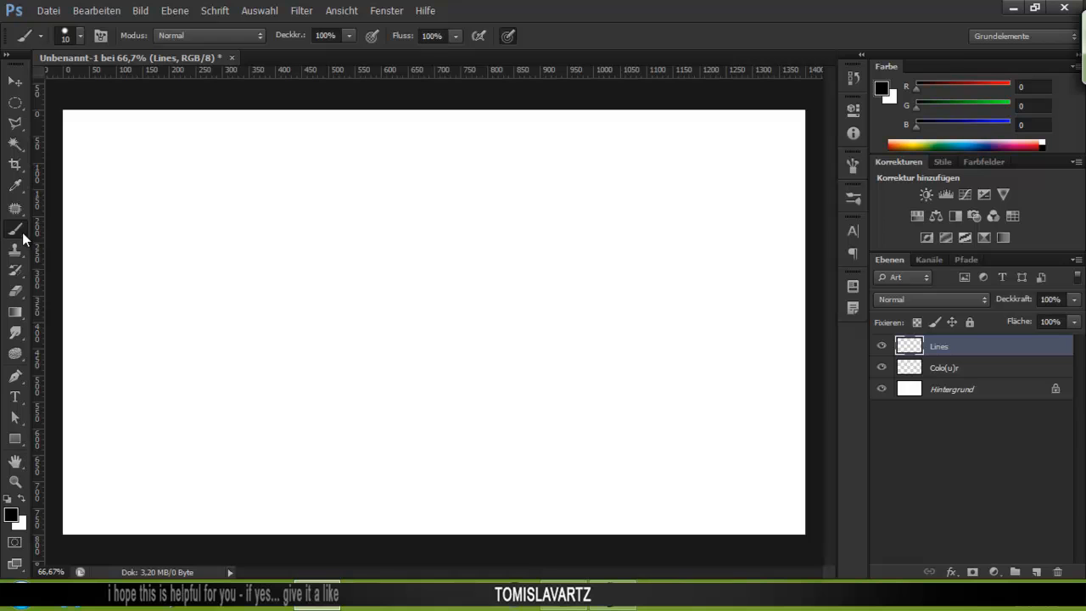
# Set the brush to 10 px size and 100% hardness.
pyautogui.rightClick(238, 216)
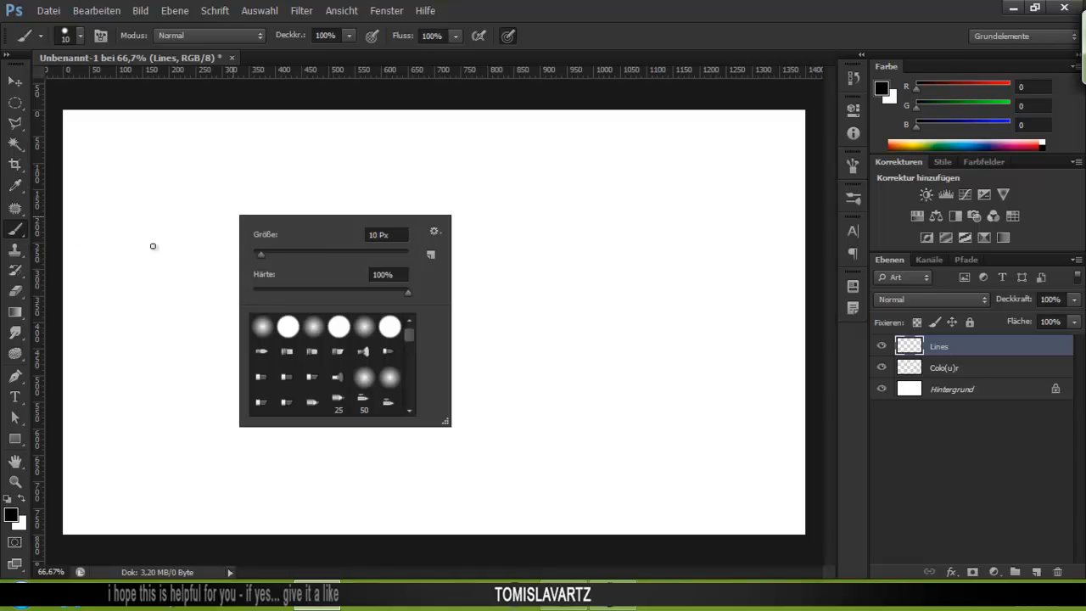
pyautogui.click(390, 235)
pyautogui.click(397, 274)
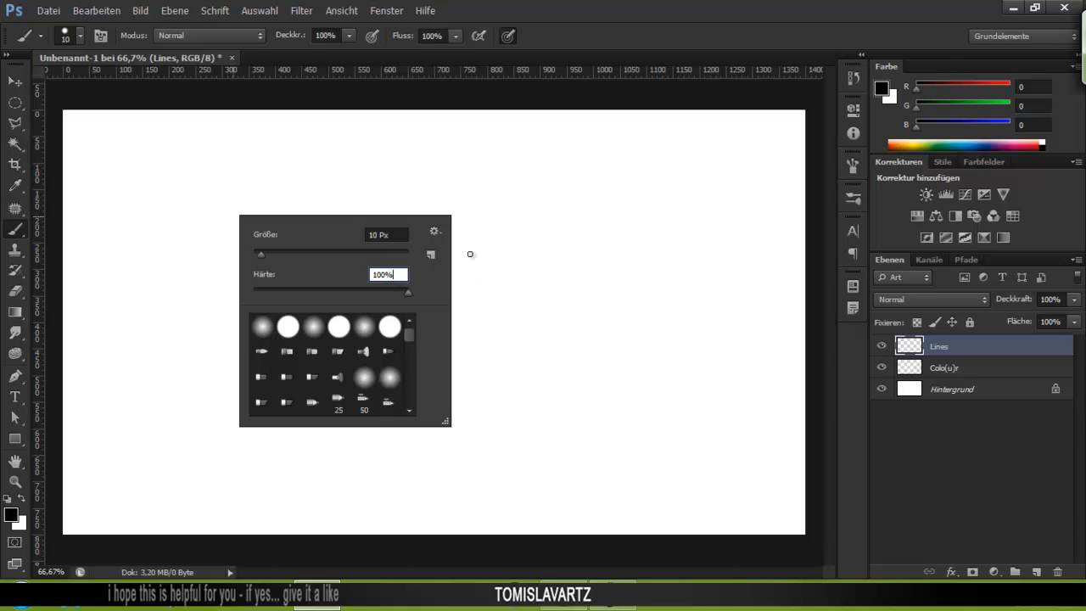
pyautogui.press('Return')
# Draw a thick diagonal test stroke on the Lines layer and choose a different eraser tip.
pyautogui.scroll(3, 403, 227)
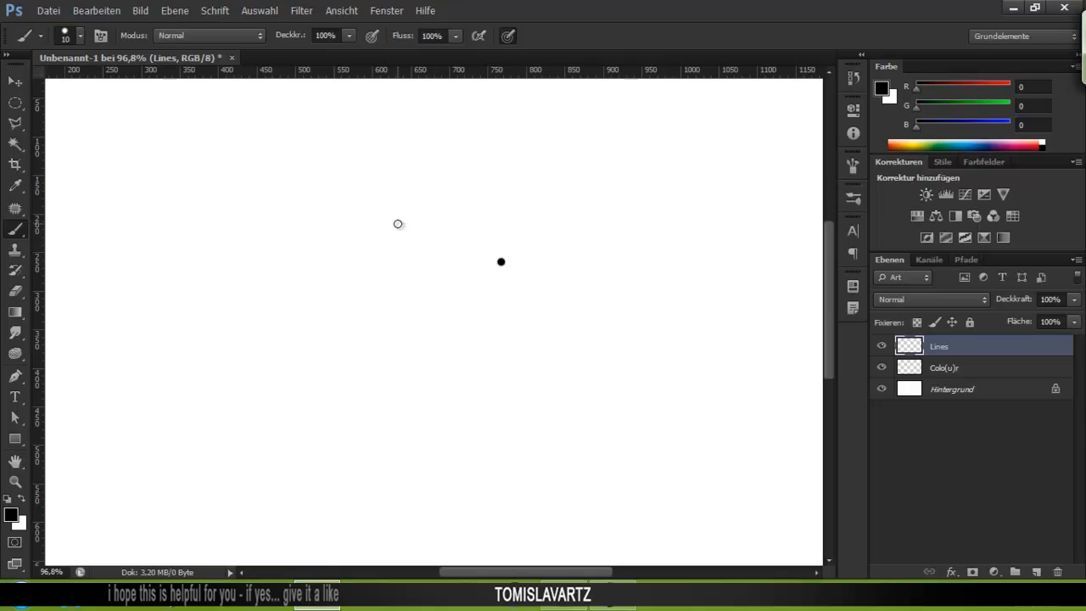
pyautogui.moveTo(411, 140); pyautogui.dragTo(266, 356)
pyautogui.press('e')
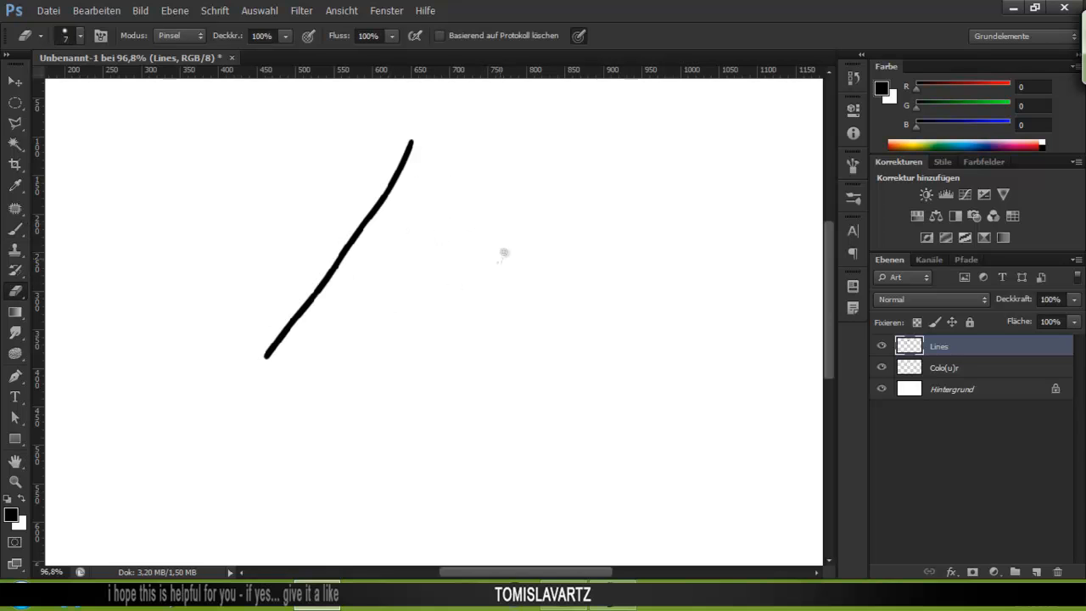
pyautogui.rightClick(435, 283)
pyautogui.click(513, 394)
pyautogui.click(333, 359)
pyautogui.press('b')
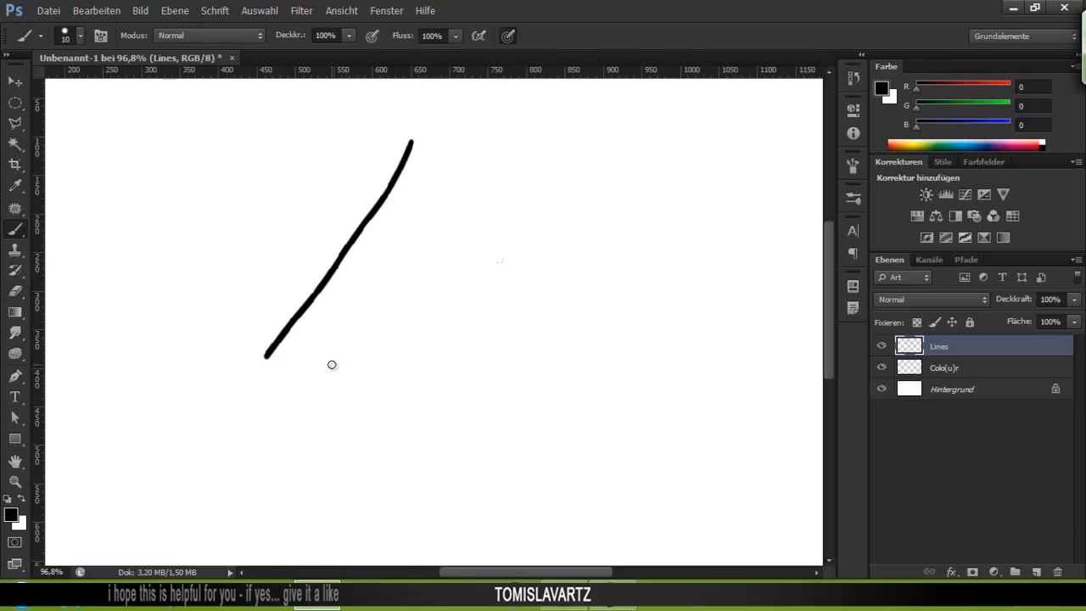
# Try a second, thinner diagonal stroke beside the first one and undo it.
pyautogui.rightClick(353, 358)
pyautogui.moveTo(322, 357); pyautogui.dragTo(530, 117)
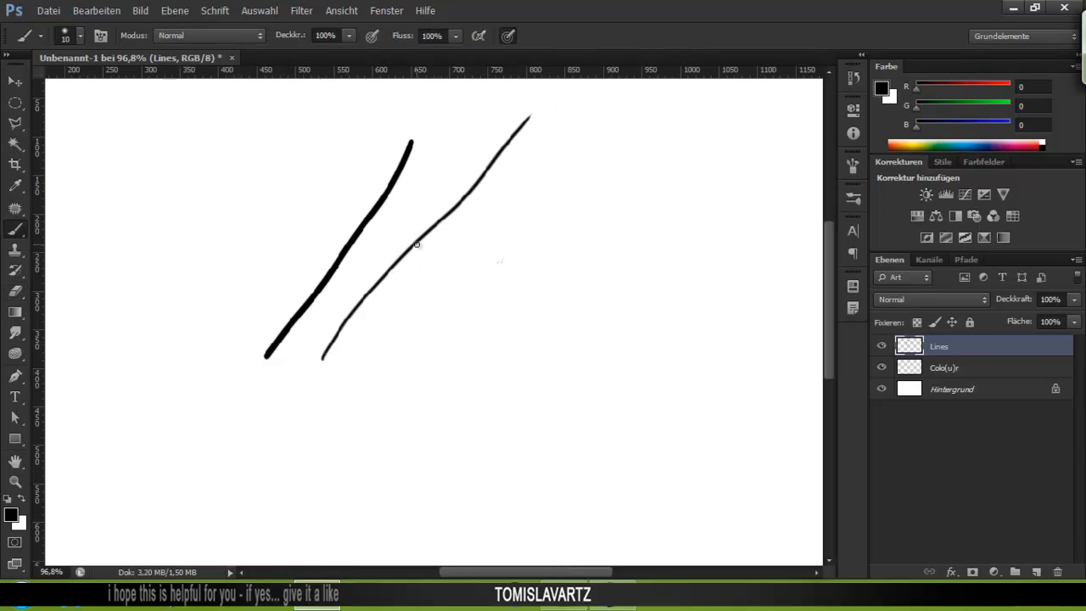
pyautogui.hotkey('ctrl', 'z')
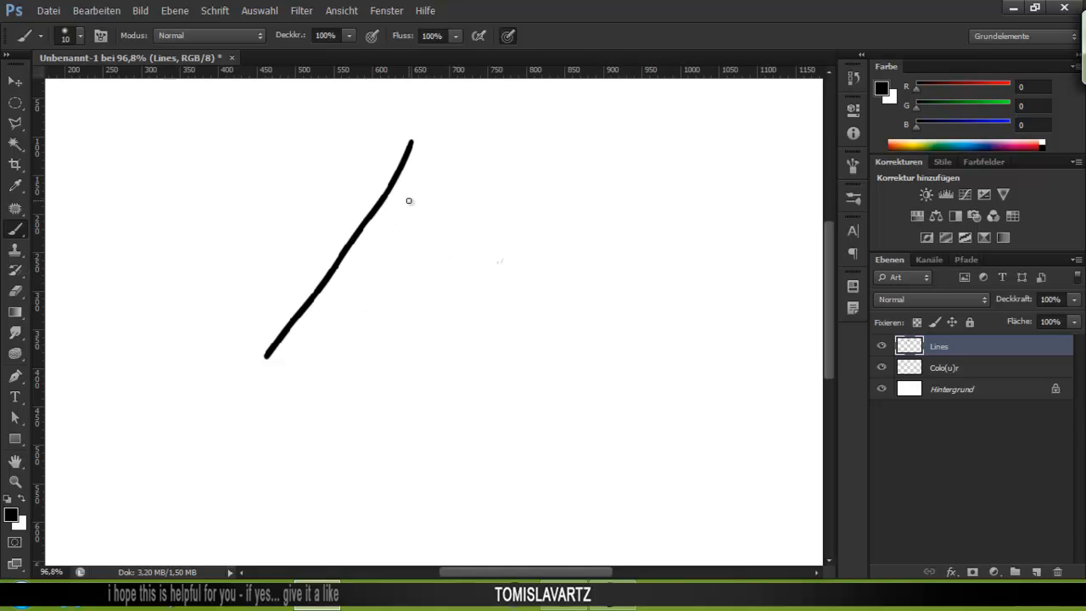
# Erase the diagonal test stroke from the Lines layer with a large 108 px eraser.
pyautogui.press('e')
pyautogui.keyDown('alt'); pyautogui.rightClick(397, 237); pyautogui.keyUp('alt')
pyautogui.moveTo(453, 128); pyautogui.dragTo(229, 408)
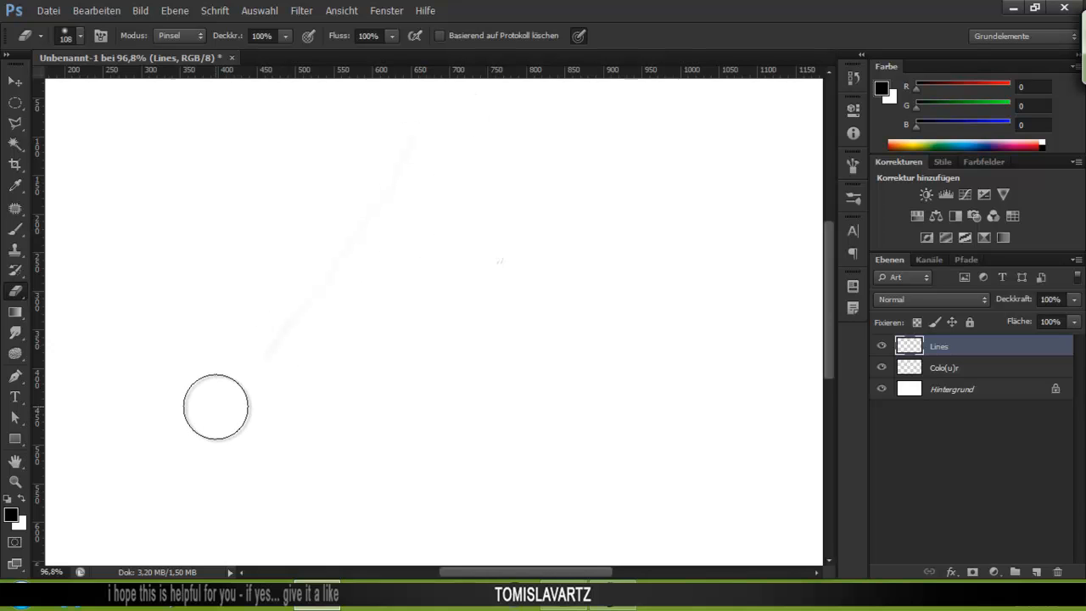
# Try a short horizontal brush stroke near the middle of the canvas and undo it.
pyautogui.press('b')
pyautogui.scroll(-1, 310, 289)
pyautogui.scroll(-1, 309, 289)
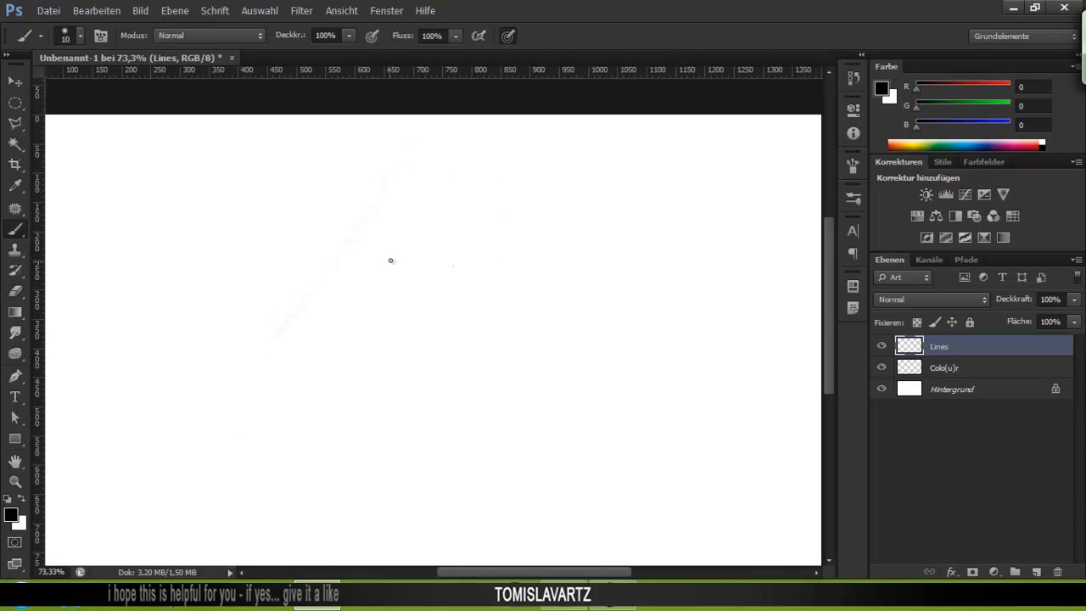
pyautogui.moveTo(313, 263); pyautogui.dragTo(454, 263)
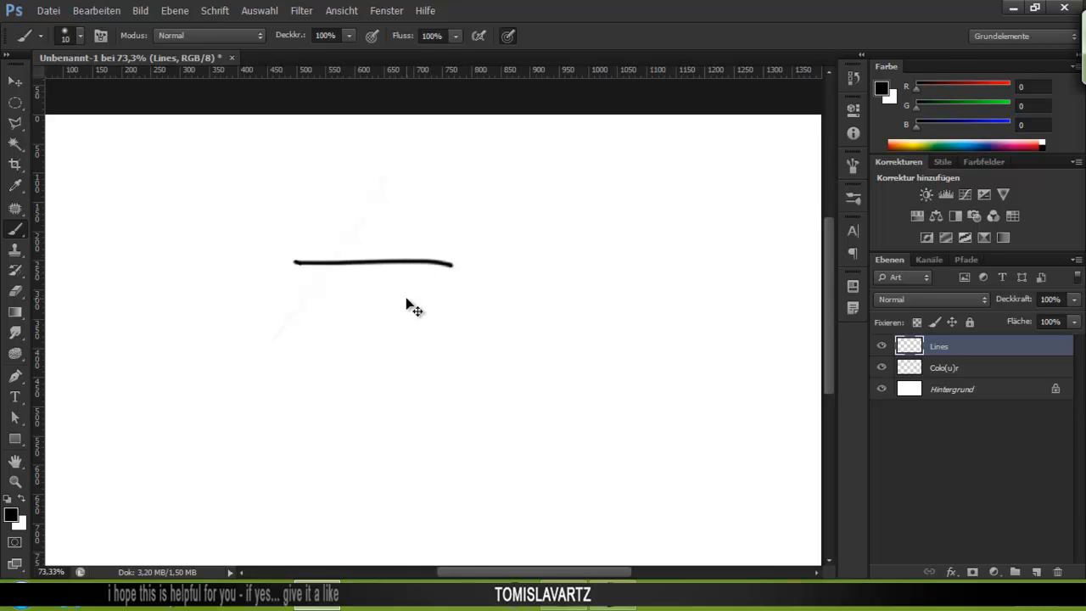
pyautogui.hotkey('ctrl', 'z')
# Choose a brush tip and draw the black outline of a box in perspective on the Lines layer with 10 px strokes.
pyautogui.rightClick(420, 292)
pyautogui.click(474, 393)
pyautogui.click(240, 262)
pyautogui.moveTo(223, 270)
pyautogui.mouseDown()
pyautogui.moveTo(351, 201)
pyautogui.moveTo(514, 192)
pyautogui.moveTo(435, 272)
pyautogui.mouseUp()
pyautogui.moveTo(229, 268); pyautogui.dragTo(401, 263)
pyautogui.moveTo(224, 271)
pyautogui.mouseDown()
pyautogui.moveTo(234, 416)
pyautogui.moveTo(428, 429)
pyautogui.moveTo(415, 281)
pyautogui.mouseUp()
pyautogui.moveTo(524, 185); pyautogui.dragTo(522, 311)
pyautogui.moveTo(523, 311); pyautogui.dragTo(435, 425)
pyautogui.press('space')
pyautogui.moveTo(431, 331)
pyautogui.mouseDown()
pyautogui.moveTo(373, 306)
pyautogui.moveTo(473, 337)
pyautogui.mouseUp()
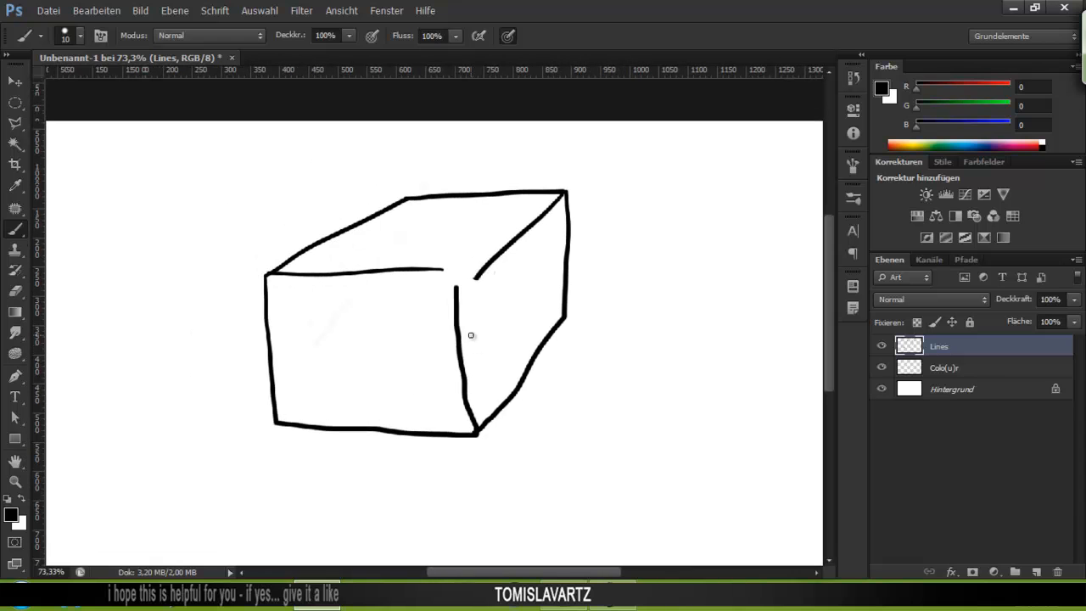
# Scale the box drawing down with Free Transform and return to the Brush tool.
pyautogui.hotkey('ctrl', 't')
pyautogui.moveTo(566, 437)
pyautogui.mouseDown()
pyautogui.moveTo(517, 368)
pyautogui.moveTo(538, 393)
pyautogui.mouseUp()
pyautogui.press('Return')
pyautogui.press('b')
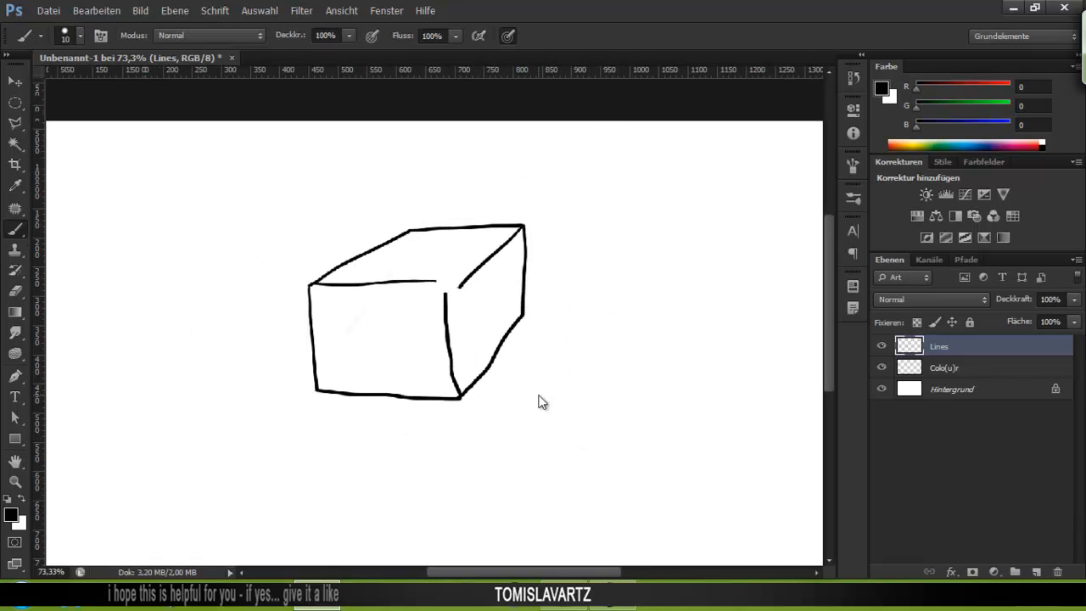
# Set the eraser to a hard round tip of 64 px with 100% hardness.
pyautogui.scroll(1, 495, 362)
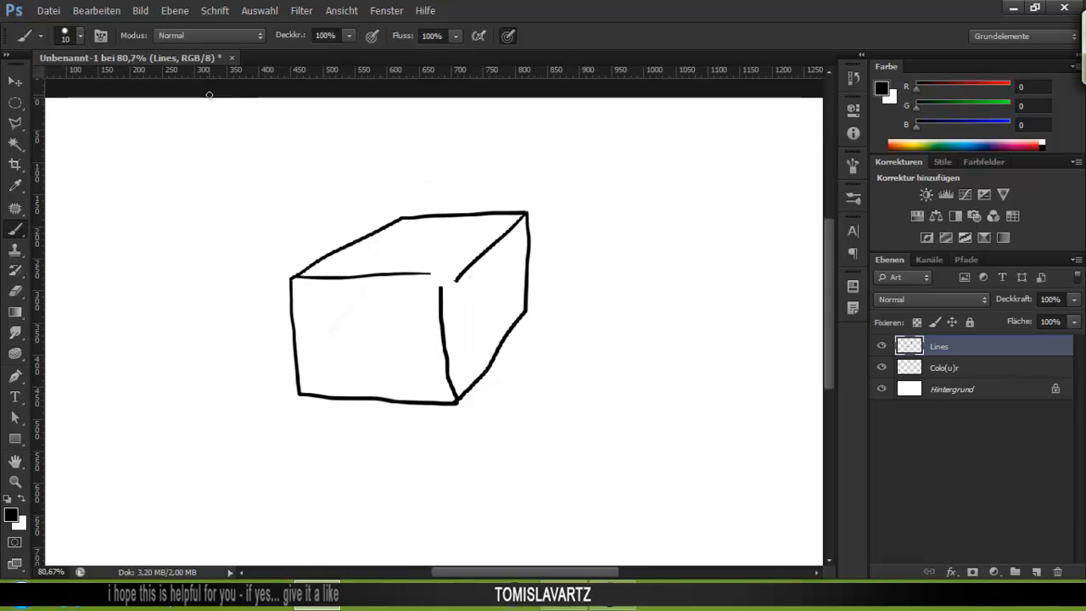
pyautogui.click(15, 289)
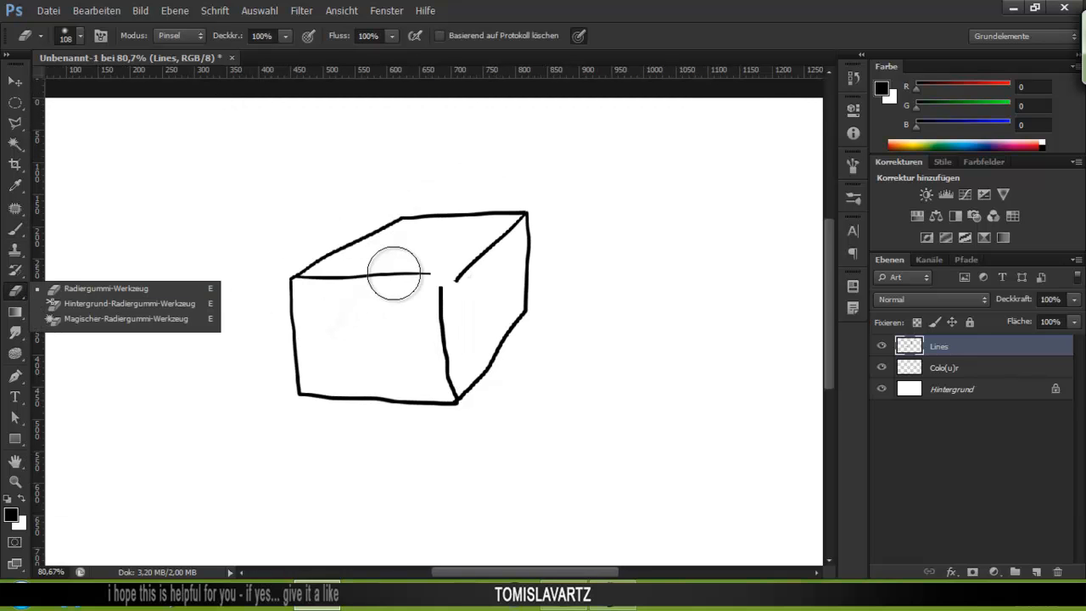
pyautogui.rightClick(392, 278)
pyautogui.moveTo(465, 303); pyautogui.dragTo(457, 302)
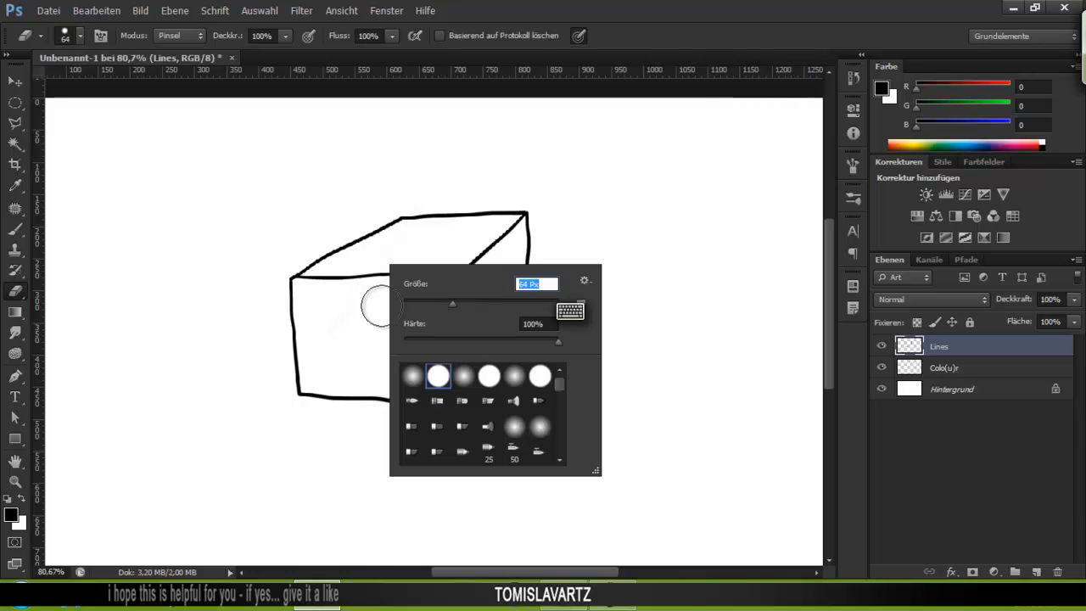
pyautogui.click(356, 312)
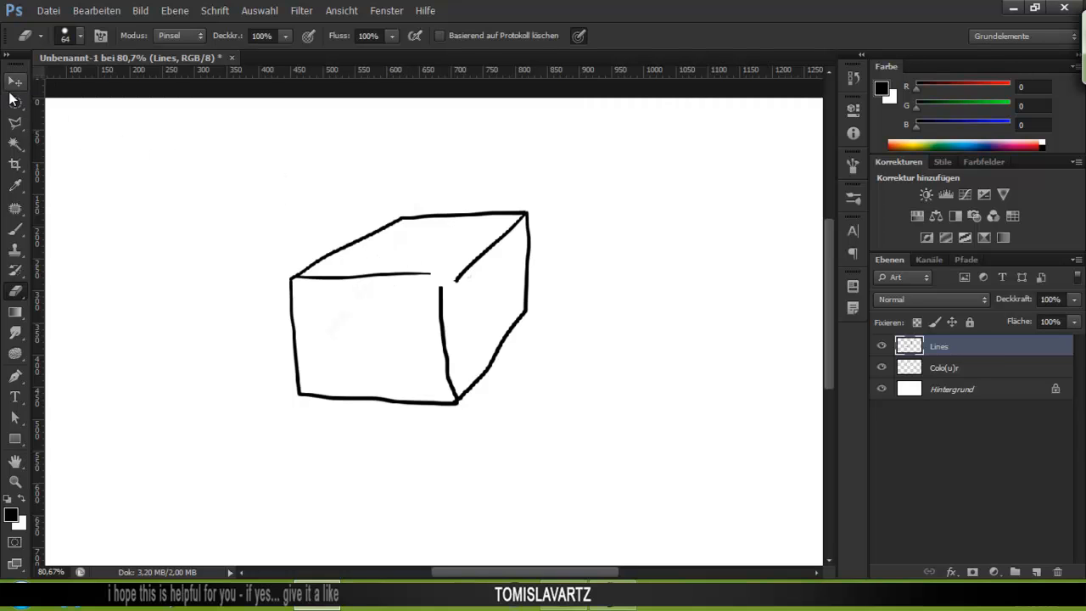
# Move the box slightly up and to the left, and rotate it clockwise by about 2.8 degrees.
pyautogui.click(17, 85)
pyautogui.moveTo(399, 331)
pyautogui.mouseDown()
pyautogui.moveTo(387, 304)
pyautogui.moveTo(388, 313)
pyautogui.mouseUp()
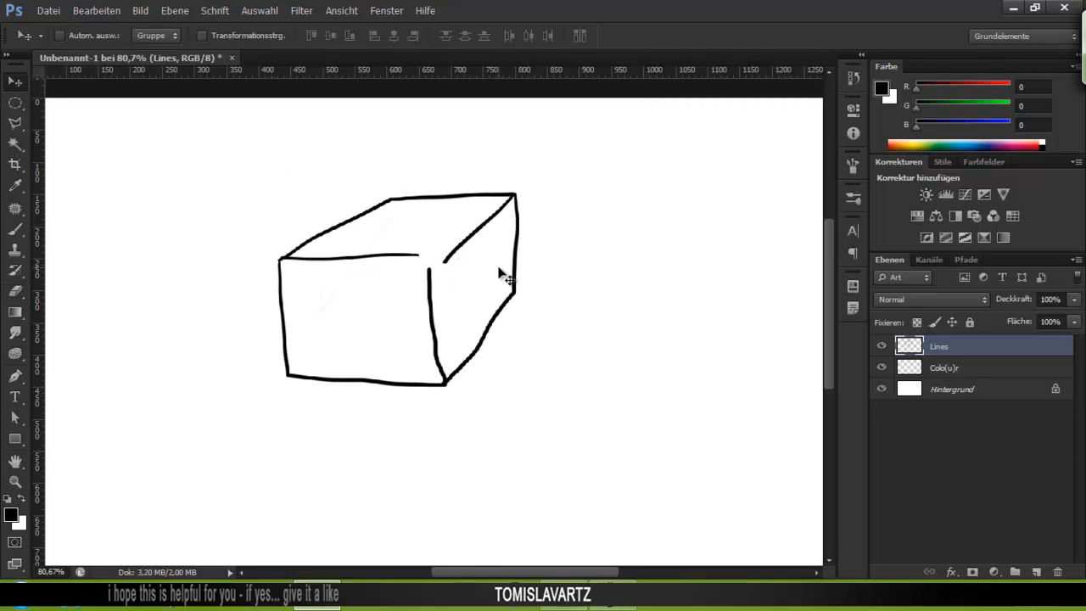
pyautogui.hotkey('ctrl', 't')
pyautogui.moveTo(538, 177); pyautogui.dragTo(553, 182)
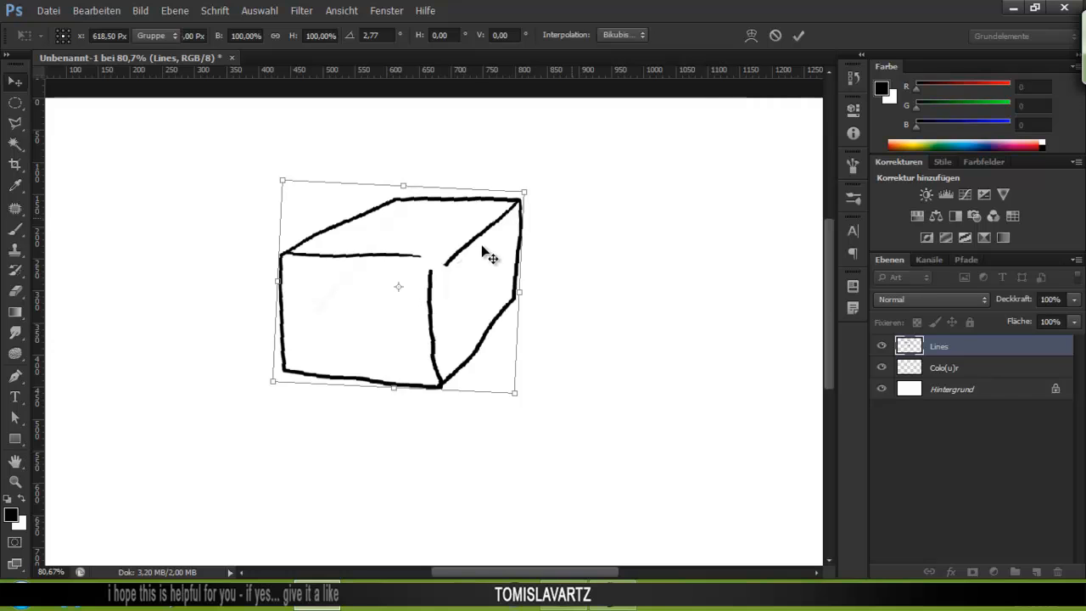
pyautogui.press('Return')
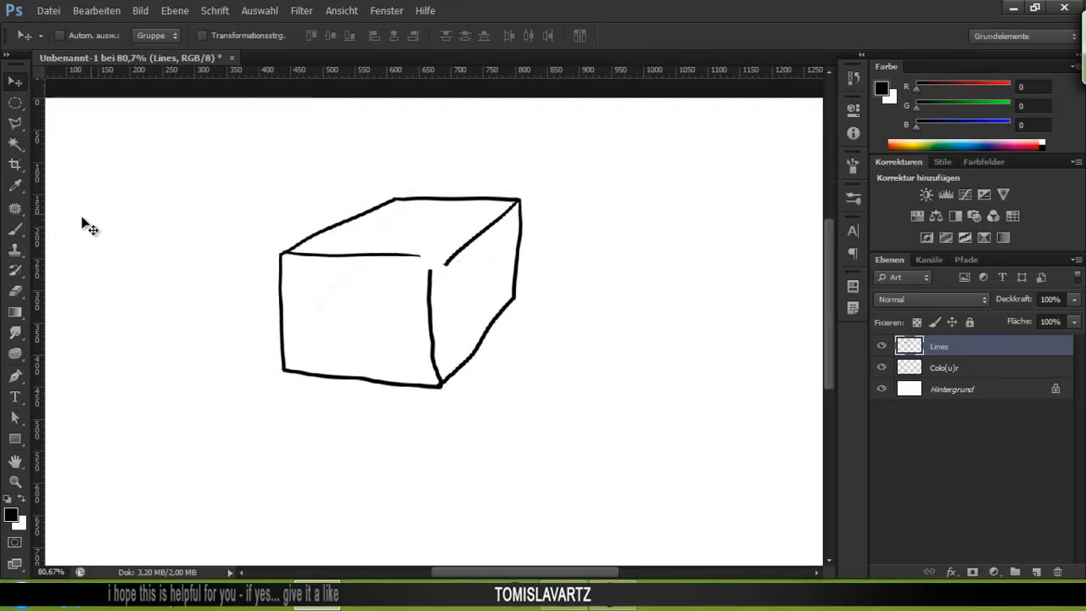
# Brush in the gap between the box's front vertical edge and its right upper edge on the Lines layer.
pyautogui.click(16, 229)
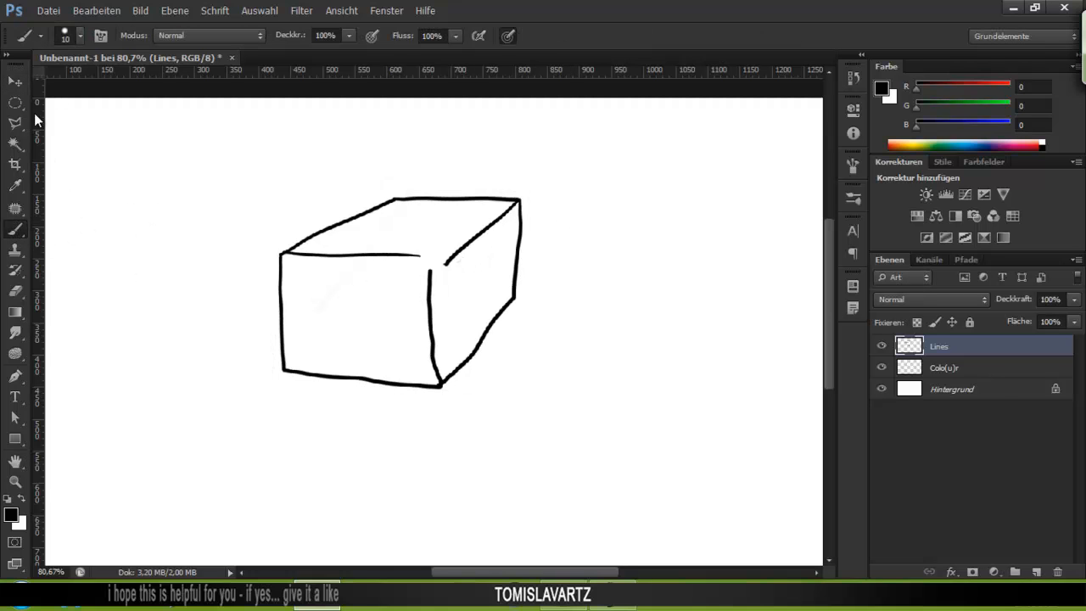
pyautogui.click(95, 11)
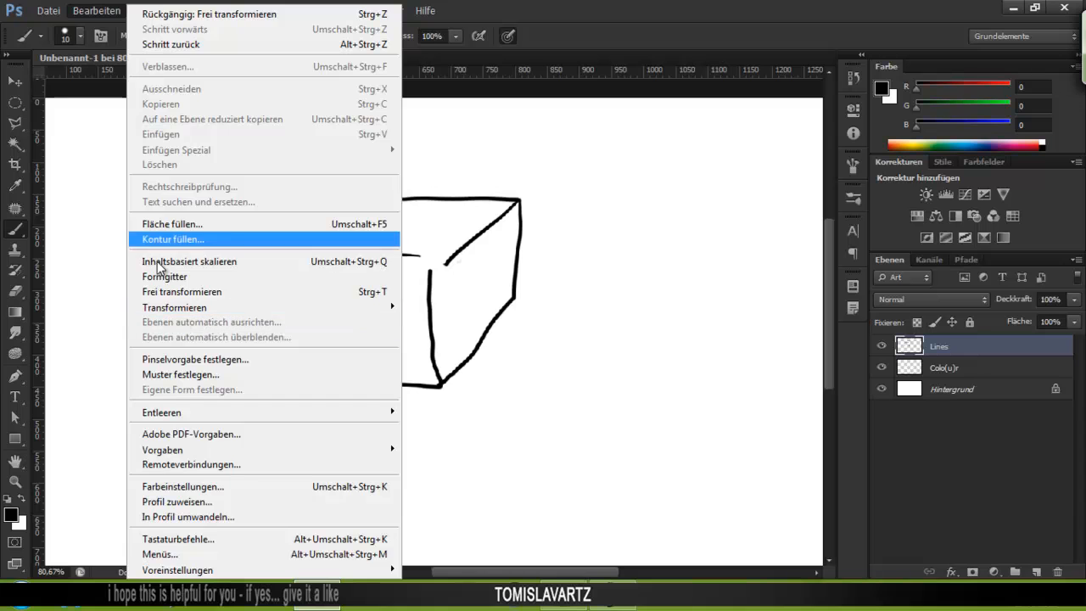
pyautogui.click(106, 11)
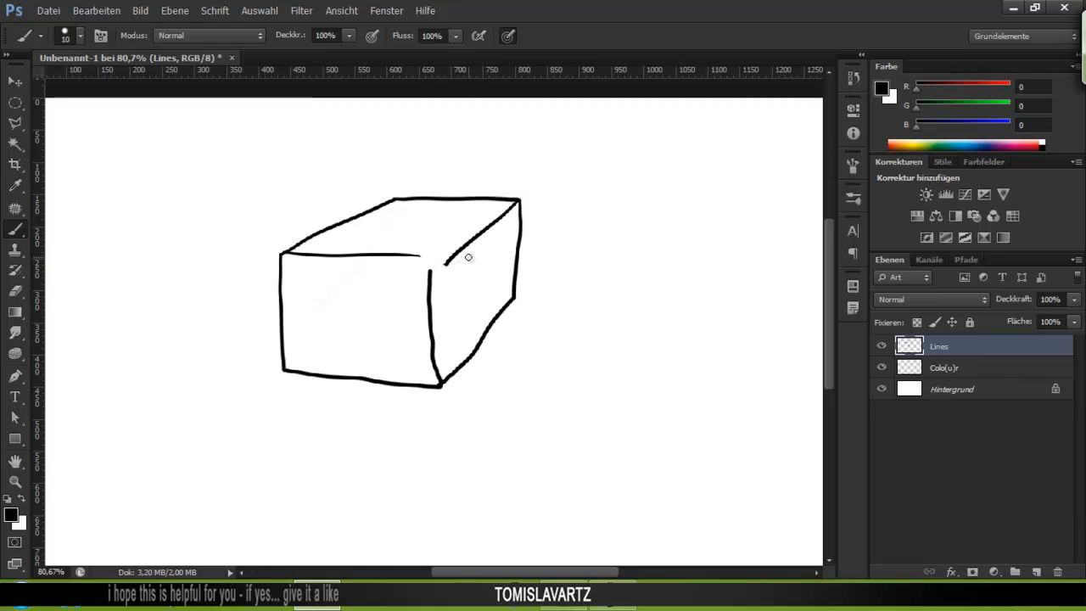
pyautogui.moveTo(430, 273); pyautogui.dragTo(449, 260)
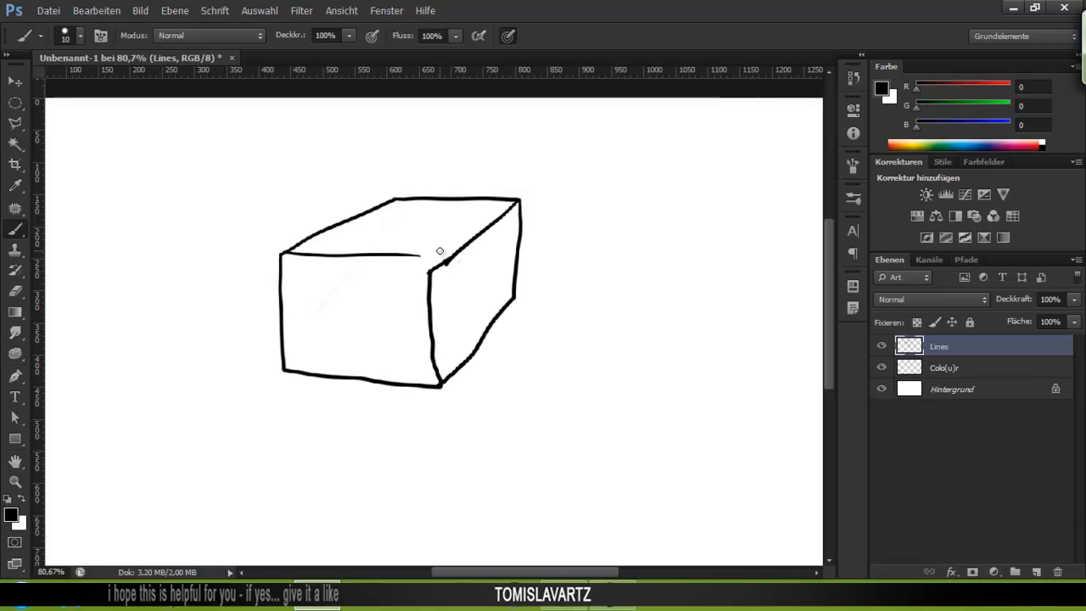
pyautogui.moveTo(450, 265); pyautogui.dragTo(453, 225)
# Select the whole box silhouette on the Colo(u)r layer by tracing its outer edges with the Polygonal Lasso.
pyautogui.press('e')
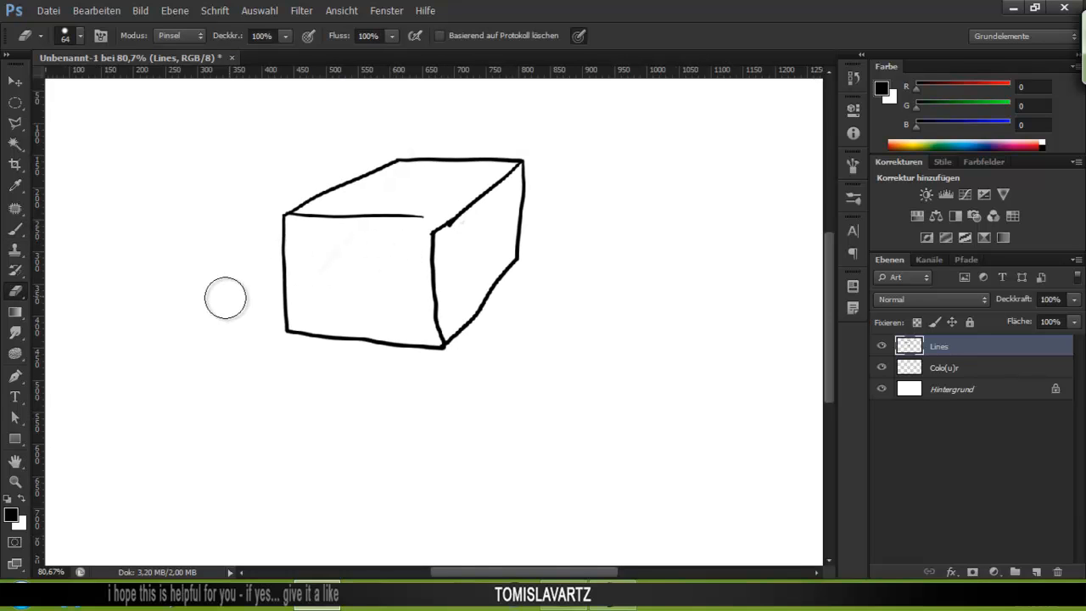
pyautogui.click(15, 124)
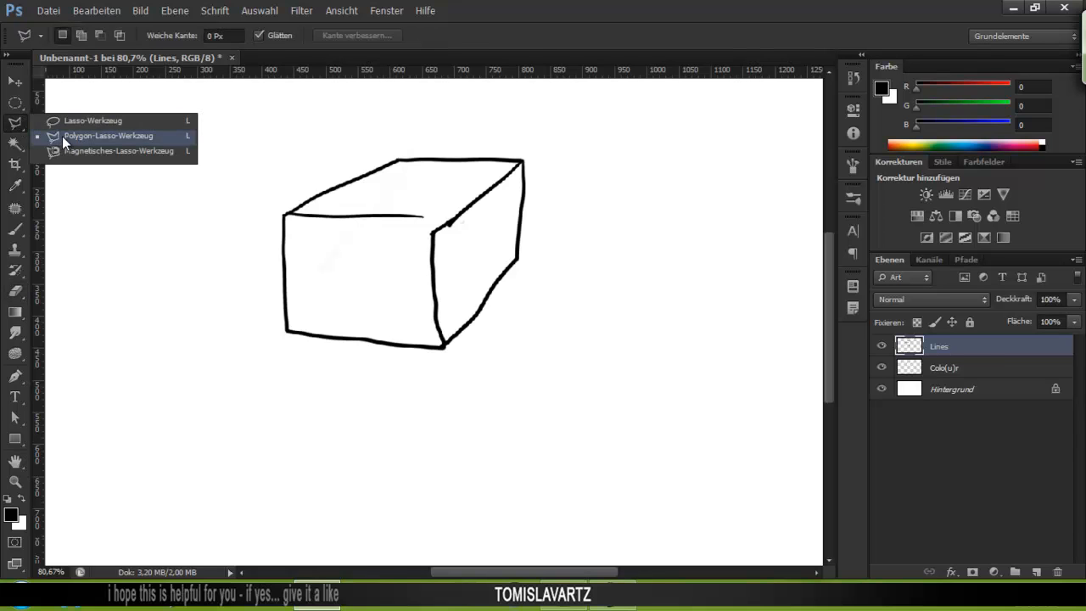
pyautogui.click(63, 136)
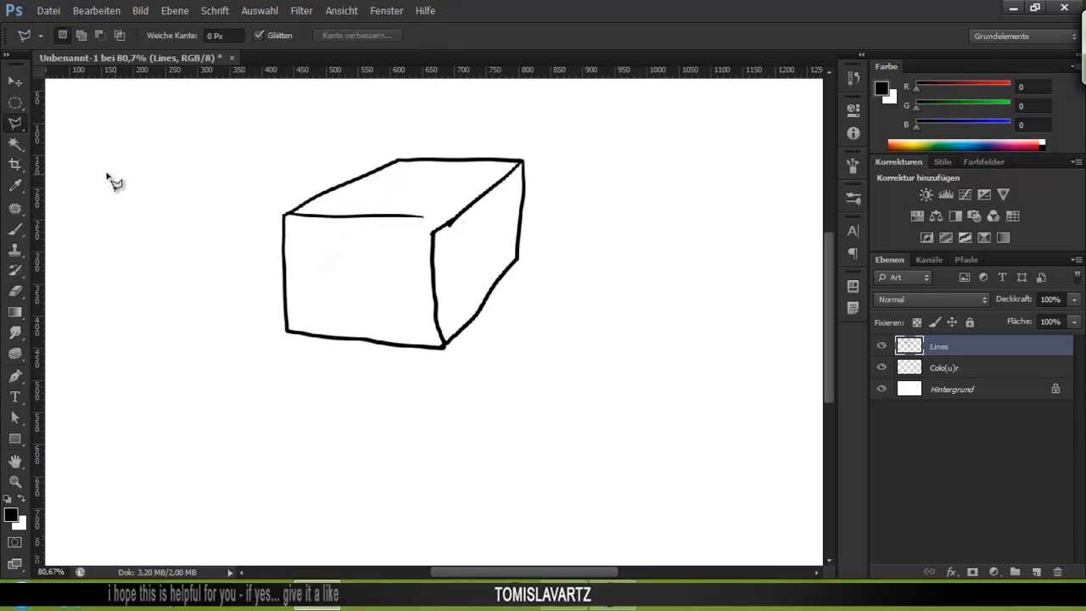
pyautogui.click(942, 368)
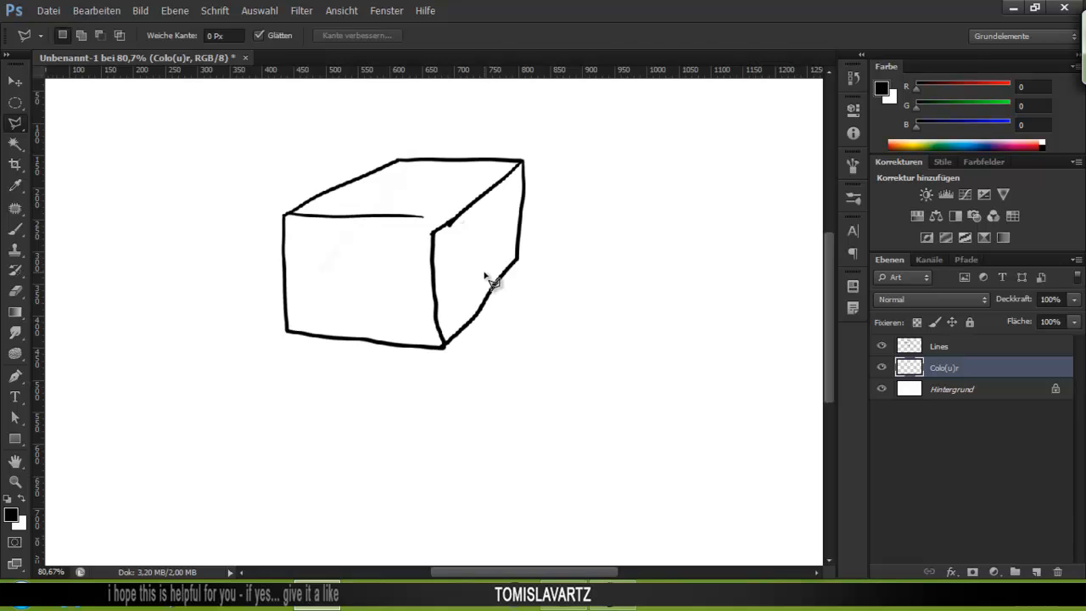
pyautogui.scroll(5, 311, 272)
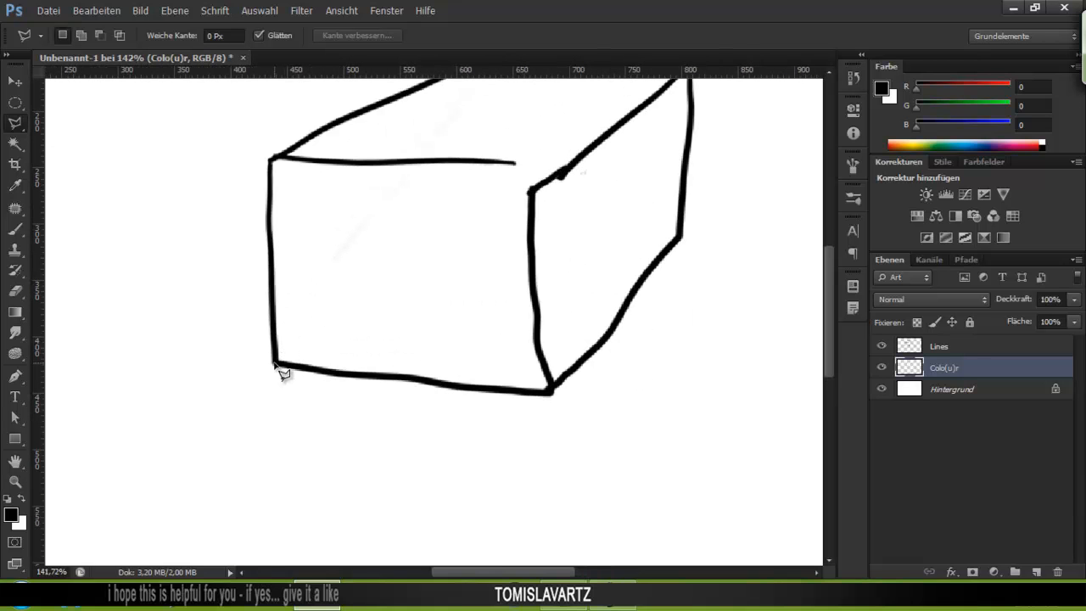
pyautogui.click(271, 157)
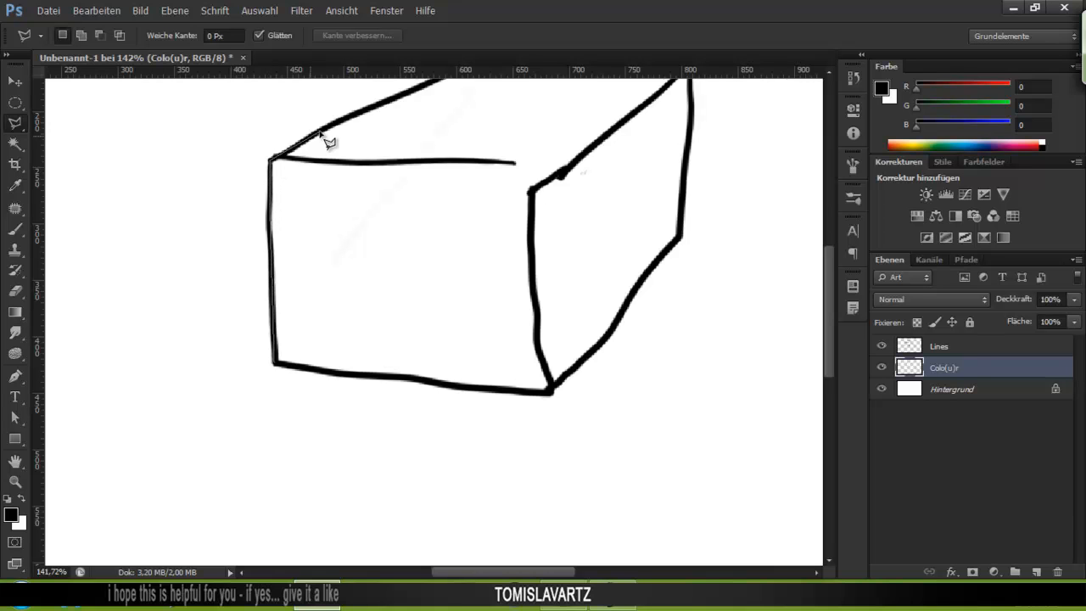
pyautogui.click(469, 89)
pyautogui.click(689, 89)
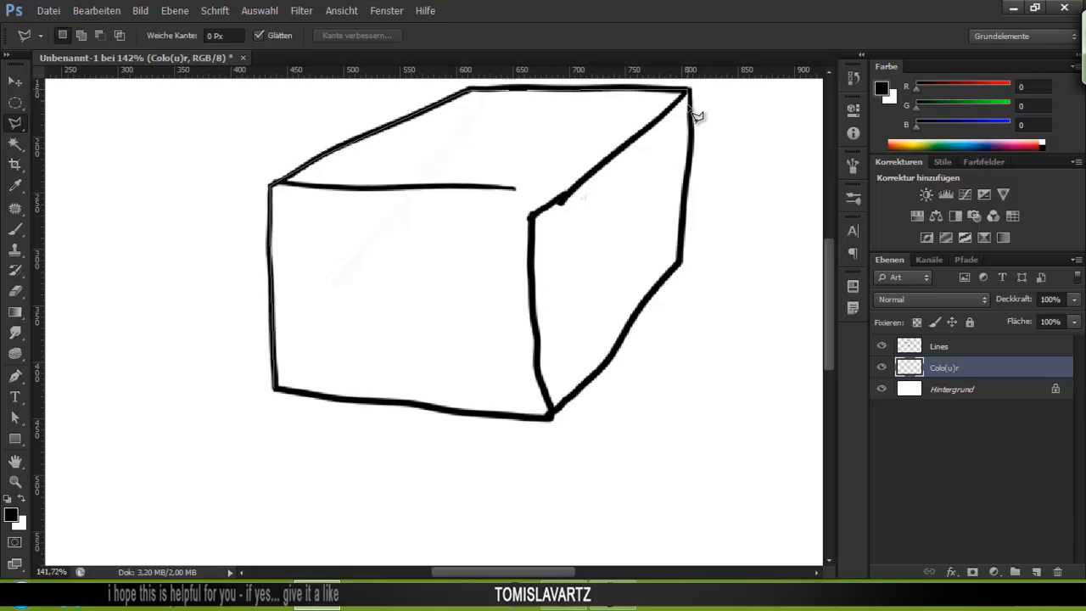
pyautogui.click(692, 129)
pyautogui.click(680, 262)
pyautogui.click(642, 305)
pyautogui.click(613, 353)
pyautogui.click(551, 416)
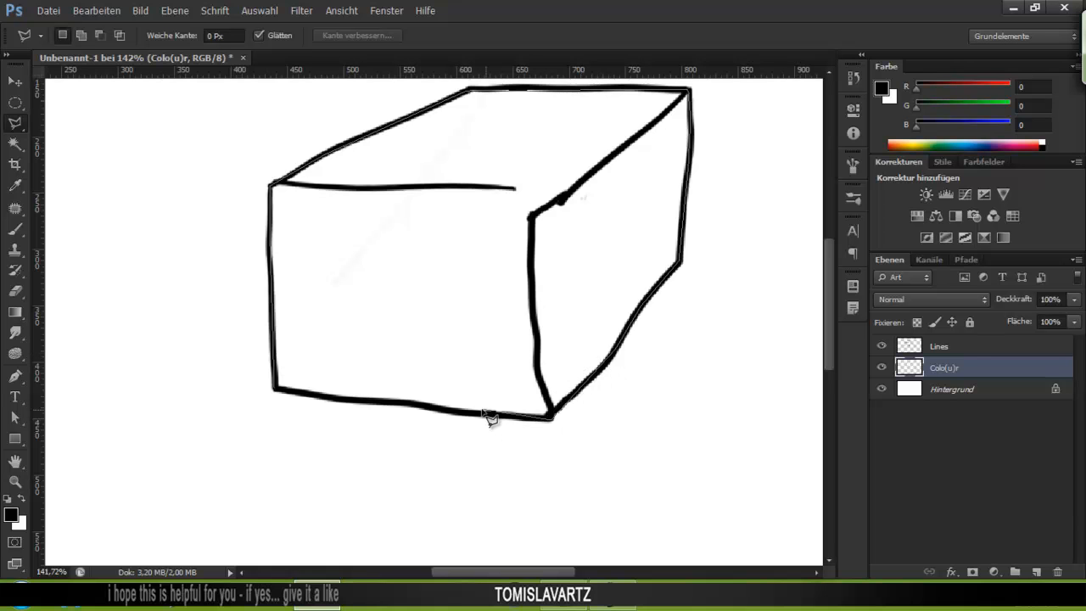
pyautogui.click(280, 391)
pyautogui.scroll(-1, 307, 346)
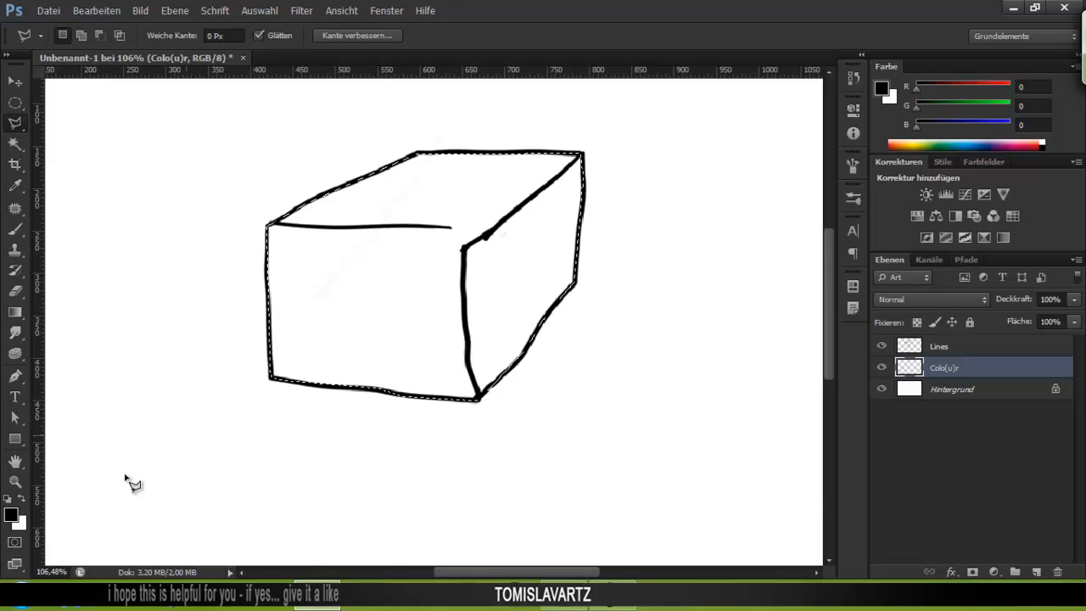
# Set the foreground colour to red with RGB 196, 27, 27.
pyautogui.click(11, 514)
pyautogui.click(666, 342)
pyautogui.click(683, 327)
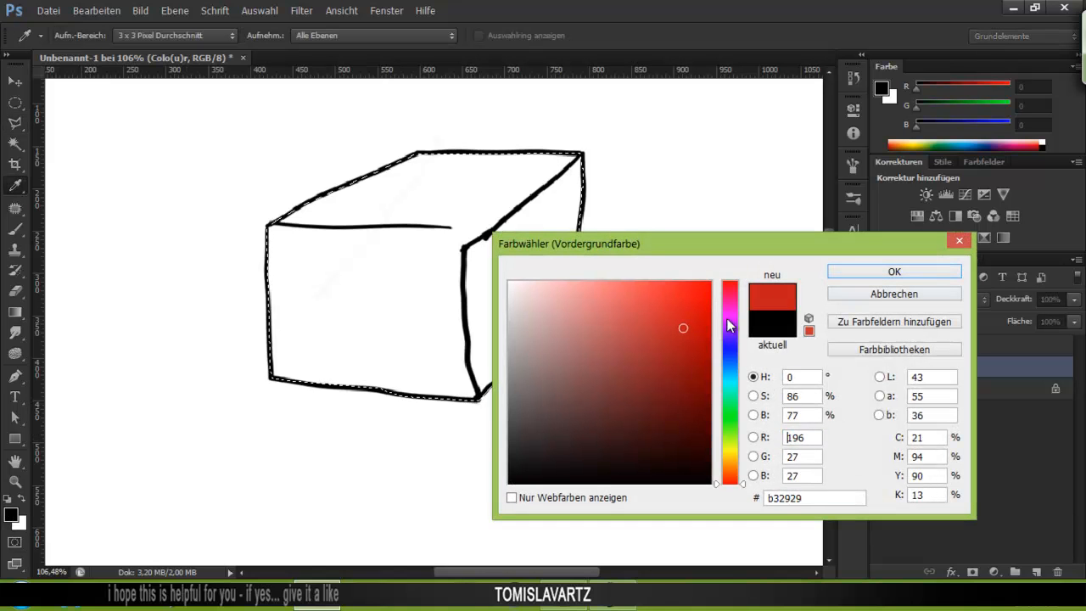
pyautogui.click(840, 272)
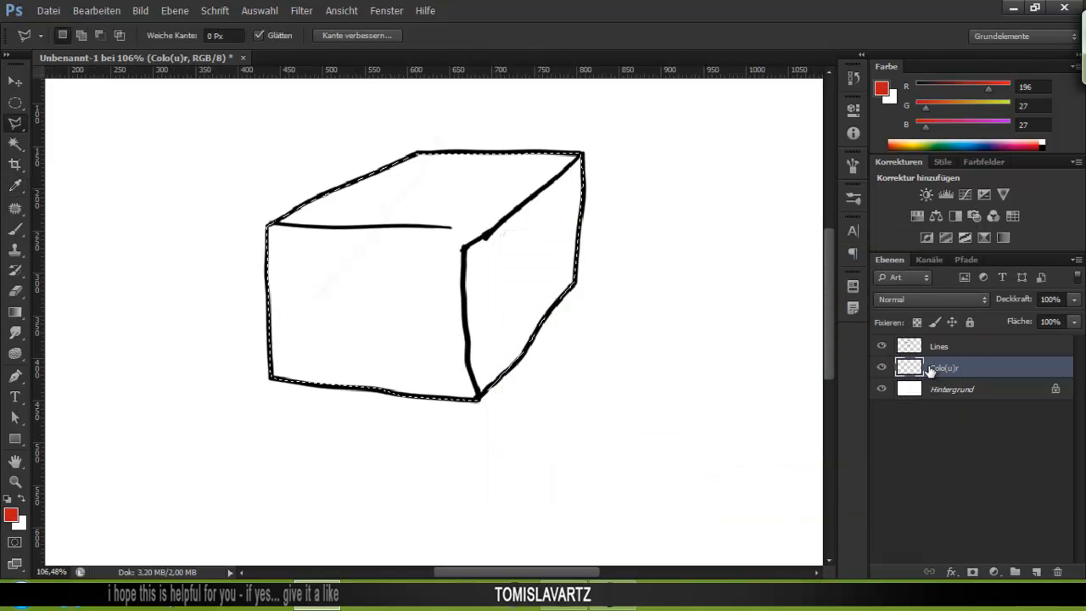
# Brush the selected box area solid red on the Colo(u)r layer and deselect it.
pyautogui.press('b')
pyautogui.moveTo(451, 246)
pyautogui.mouseDown()
pyautogui.moveTo(520, 251)
pyautogui.moveTo(595, 287)
pyautogui.mouseUp()
pyautogui.moveTo(342, 220)
pyautogui.mouseDown()
pyautogui.moveTo(664, 296)
pyautogui.moveTo(433, 458)
pyautogui.mouseUp()
pyautogui.hotkey('ctrl', 'd')
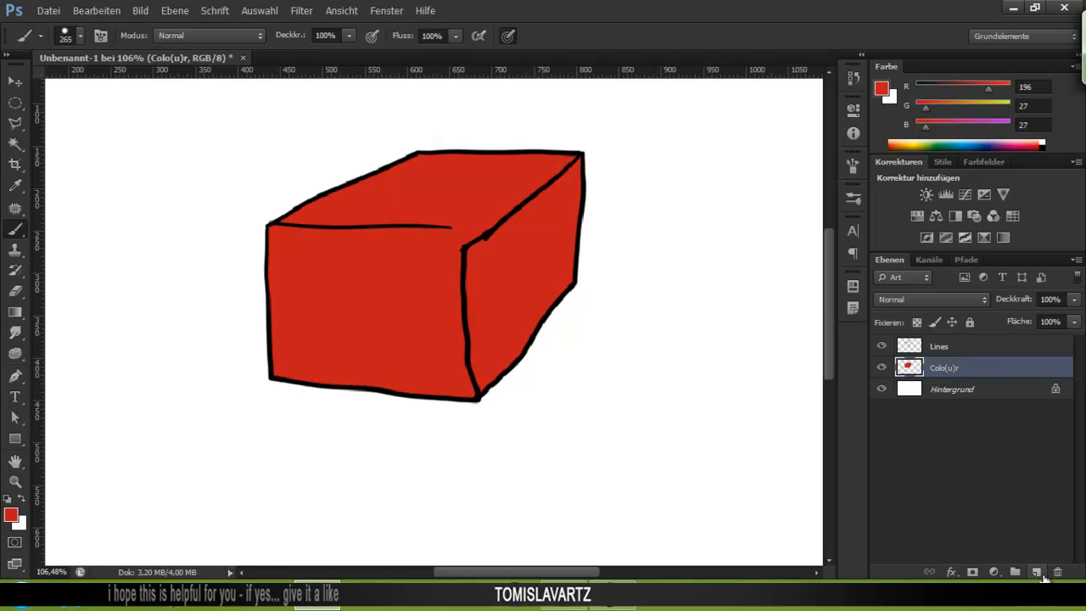
# Add a new layer directly above the Colo(u)r layer and reset the foreground and background colours to black and white.
pyautogui.click(1036, 572)
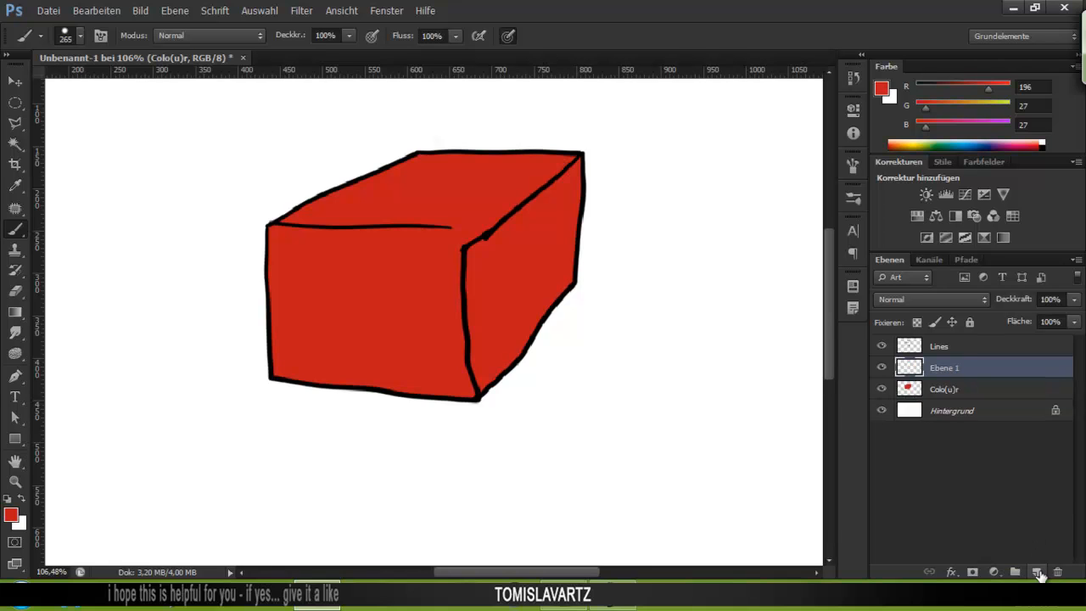
pyautogui.press('d')
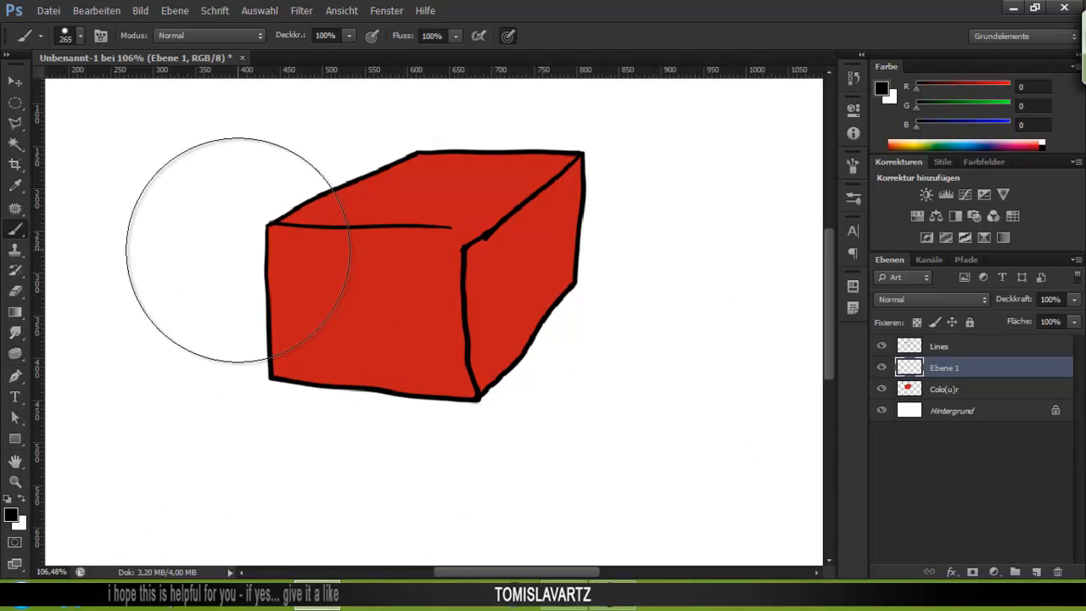
pyautogui.press('l')
pyautogui.scroll(4, 310, 218)
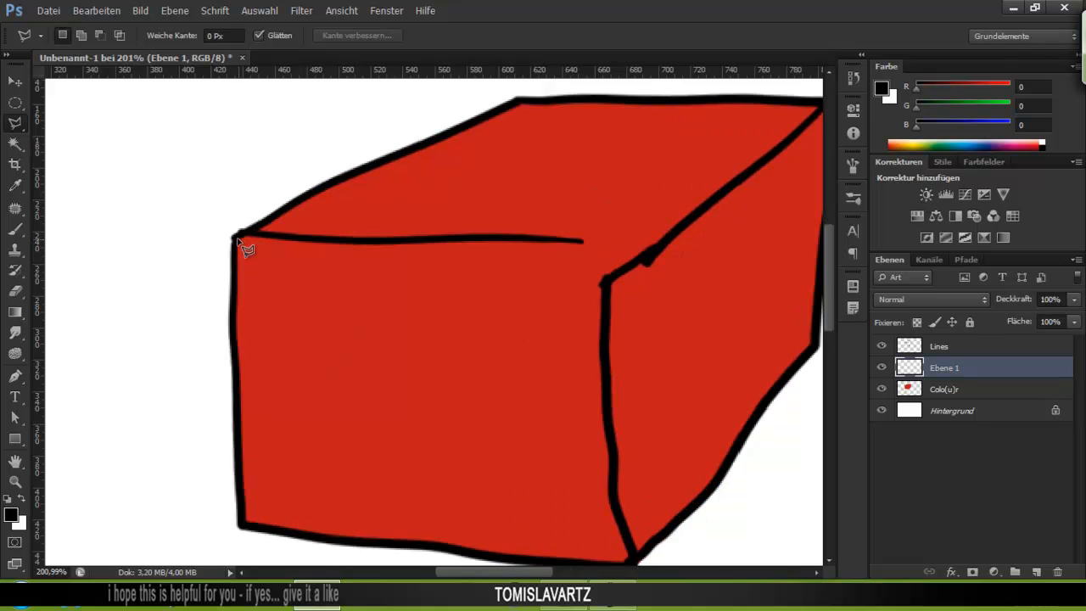
pyautogui.click(255, 239)
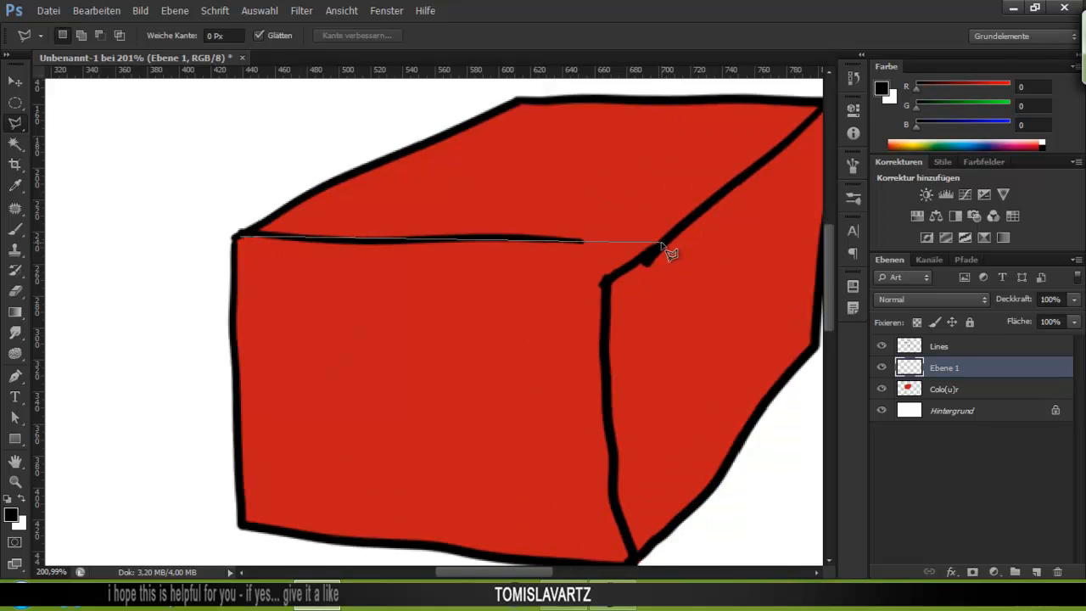
pyautogui.doubleClick(418, 255)
pyautogui.hotkey('ctrl', 'd')
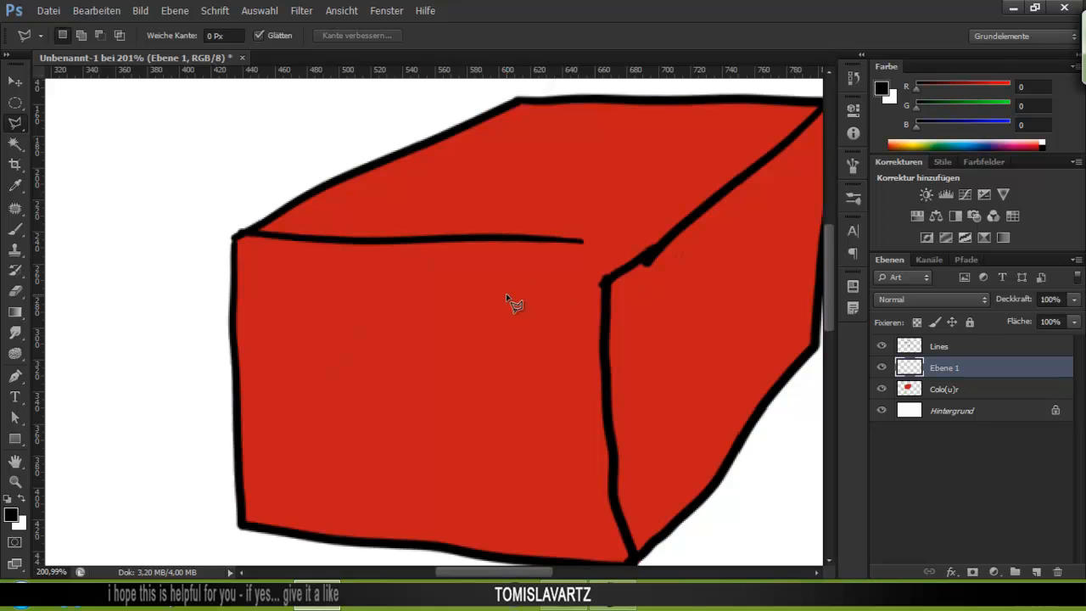
# Erase the incomplete upper edge of the box's front face on the Lines layer.
pyautogui.click(925, 348)
pyautogui.press('e')
pyautogui.moveTo(357, 283); pyautogui.dragTo(572, 230)
pyautogui.moveTo(507, 258); pyautogui.dragTo(424, 262)
pyautogui.moveTo(300, 272); pyautogui.dragTo(320, 272)
# Redraw the front face's upper edge on the Lines layer with a 10 px black brush, meeting the front vertical edge.
pyautogui.press('b')
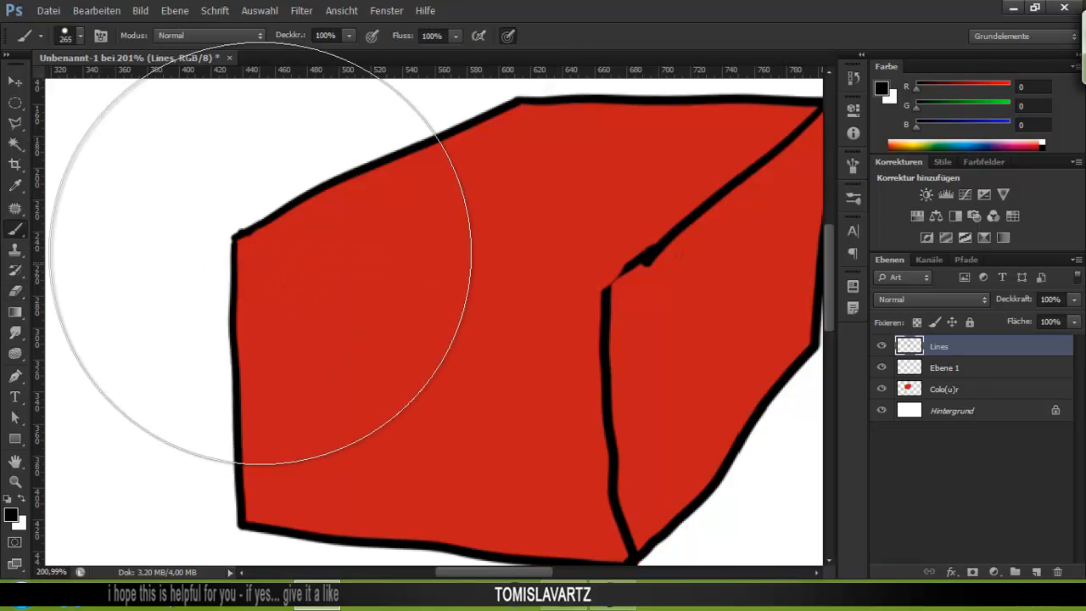
pyautogui.rightClick(367, 309)
pyautogui.doubleClick(535, 318)
pyautogui.write('10')
pyautogui.press('Return')
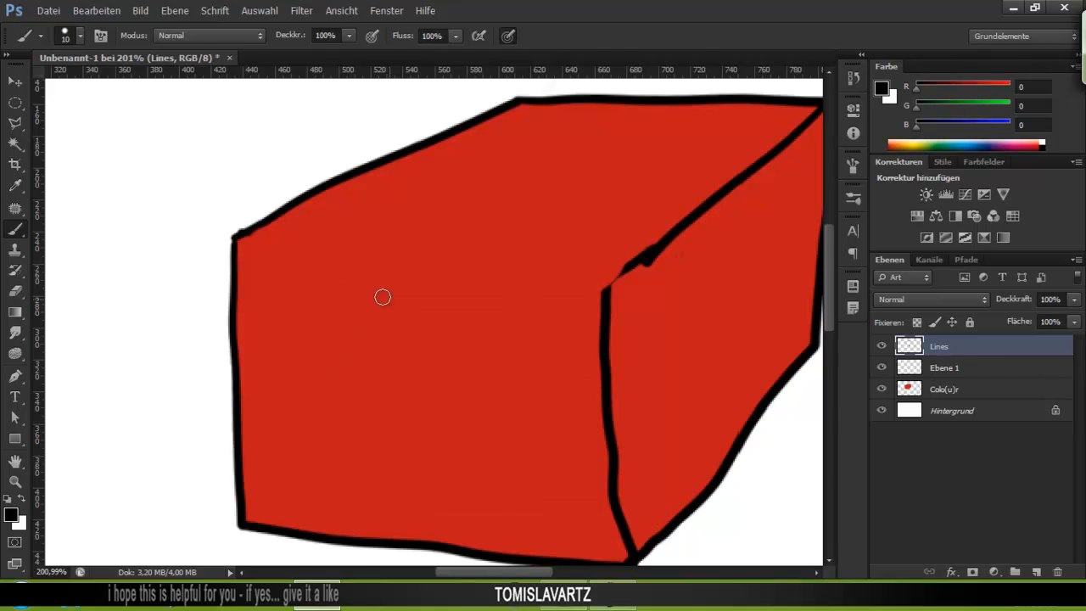
pyautogui.moveTo(279, 252); pyautogui.dragTo(601, 289)
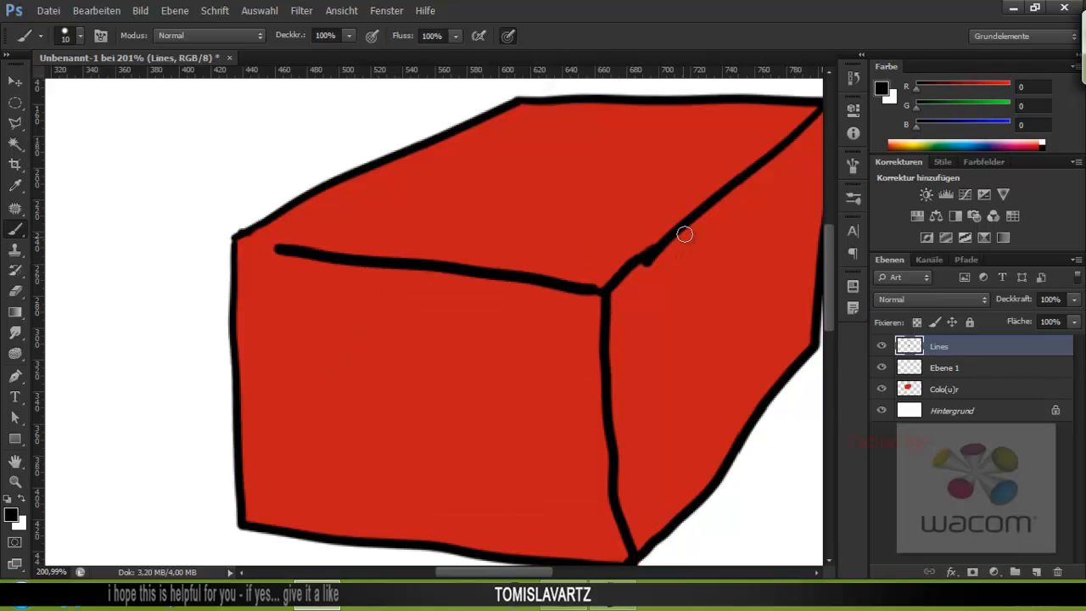
# Select the box's front and right side faces together with the Polygonal Lasso on the layer above Colo(u)r.
pyautogui.click(944, 370)
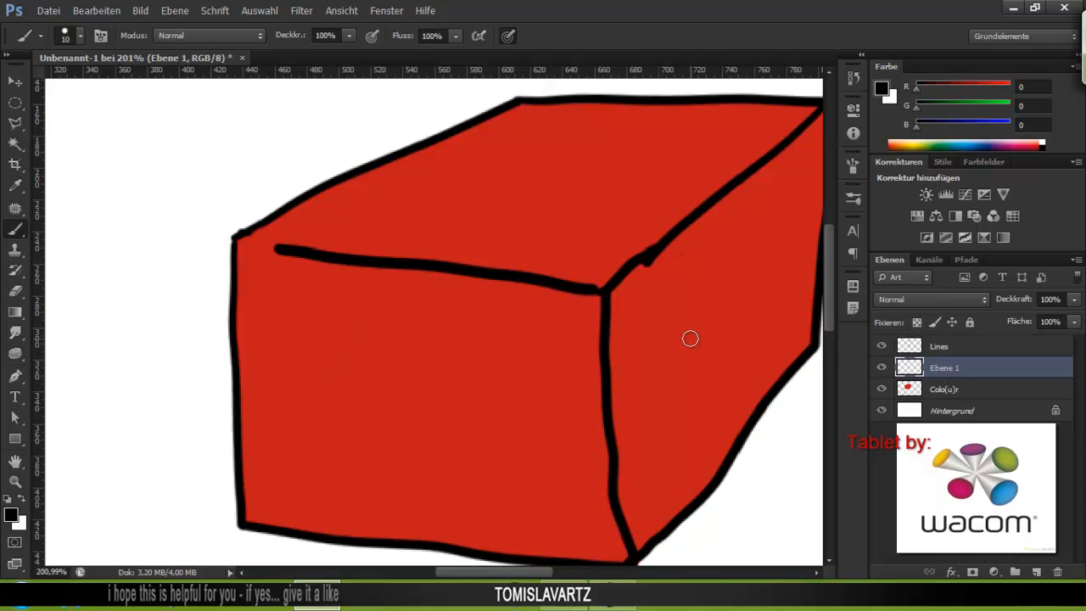
pyautogui.press('l')
pyautogui.click(239, 243)
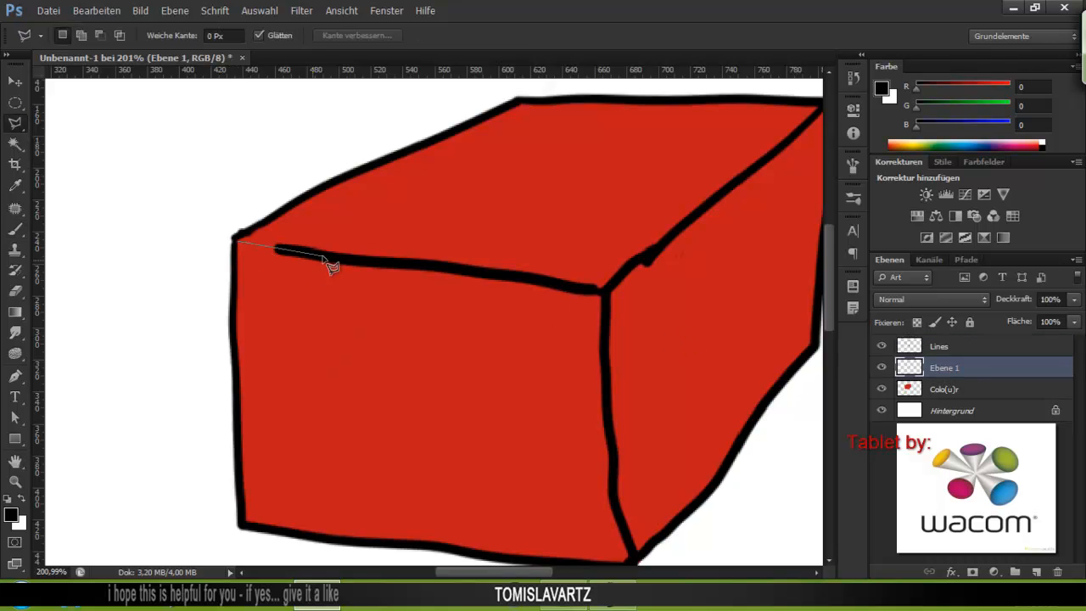
pyautogui.click(602, 290)
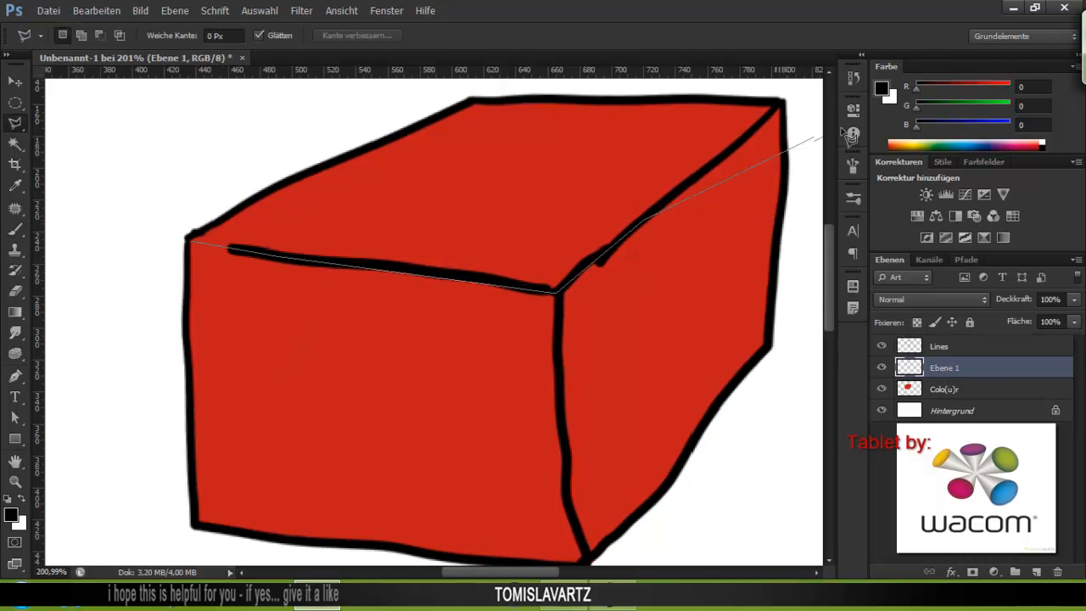
pyautogui.click(737, 104)
pyautogui.click(742, 146)
pyautogui.click(731, 267)
pyautogui.click(724, 347)
pyautogui.click(656, 428)
pyautogui.click(607, 502)
pyautogui.click(540, 560)
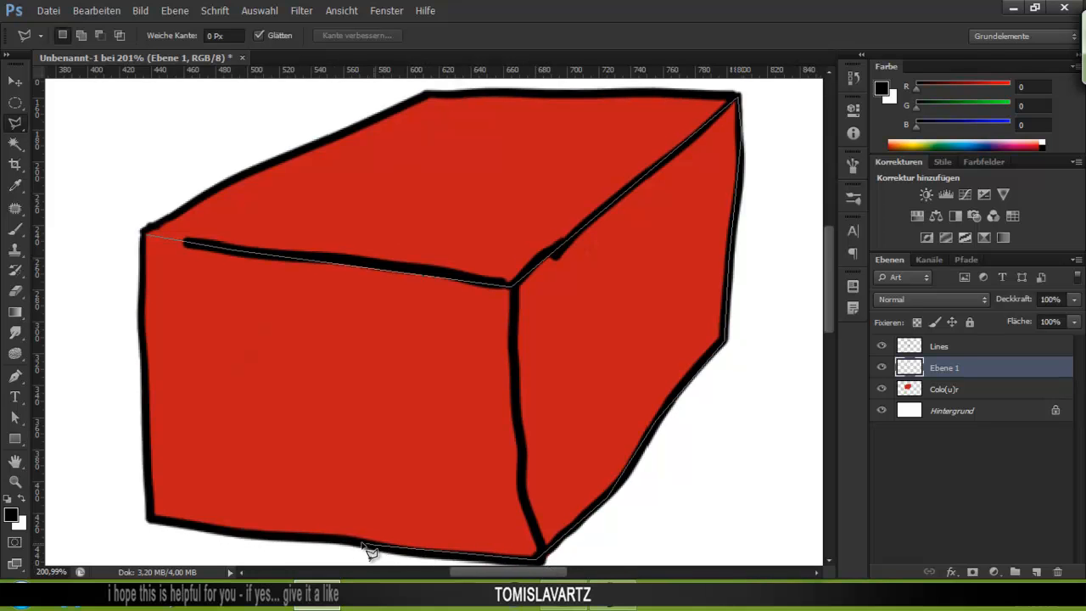
pyautogui.click(150, 523)
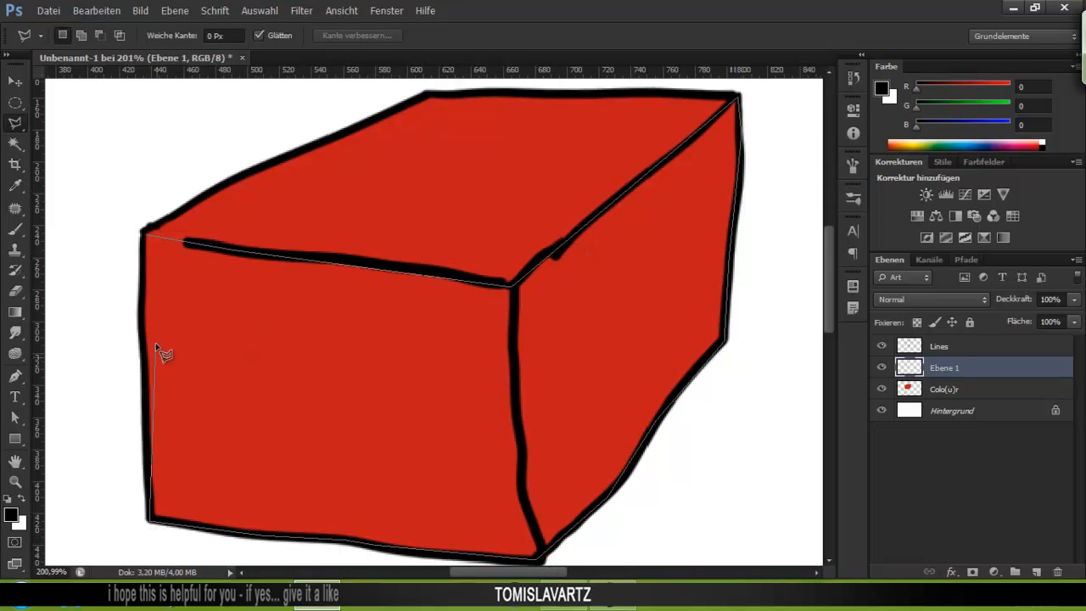
pyautogui.click(146, 256)
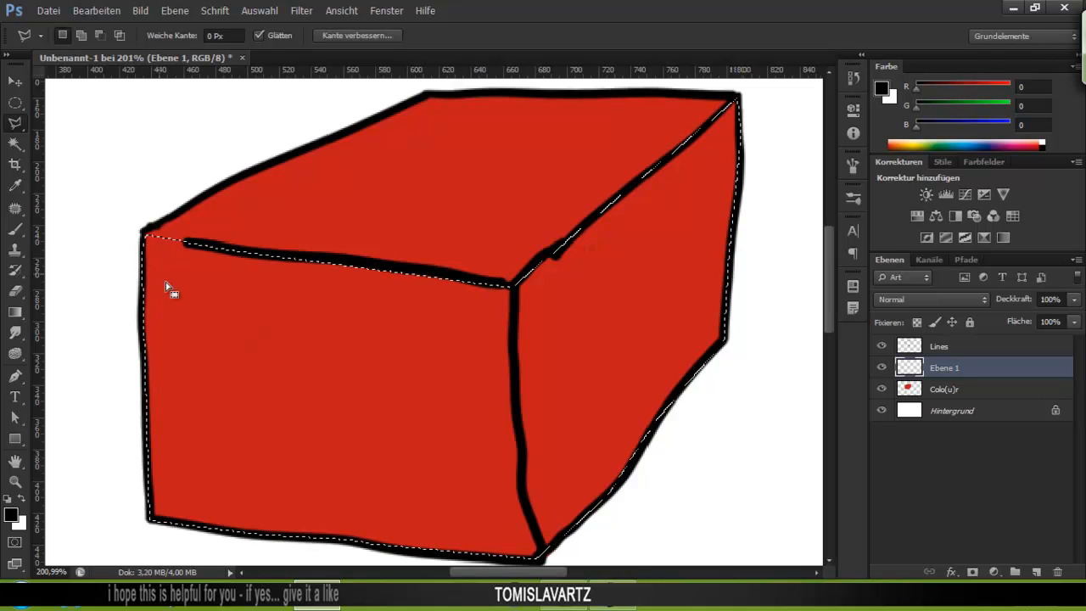
pyautogui.scroll(-5, 263, 303)
pyautogui.scroll(3, 263, 310)
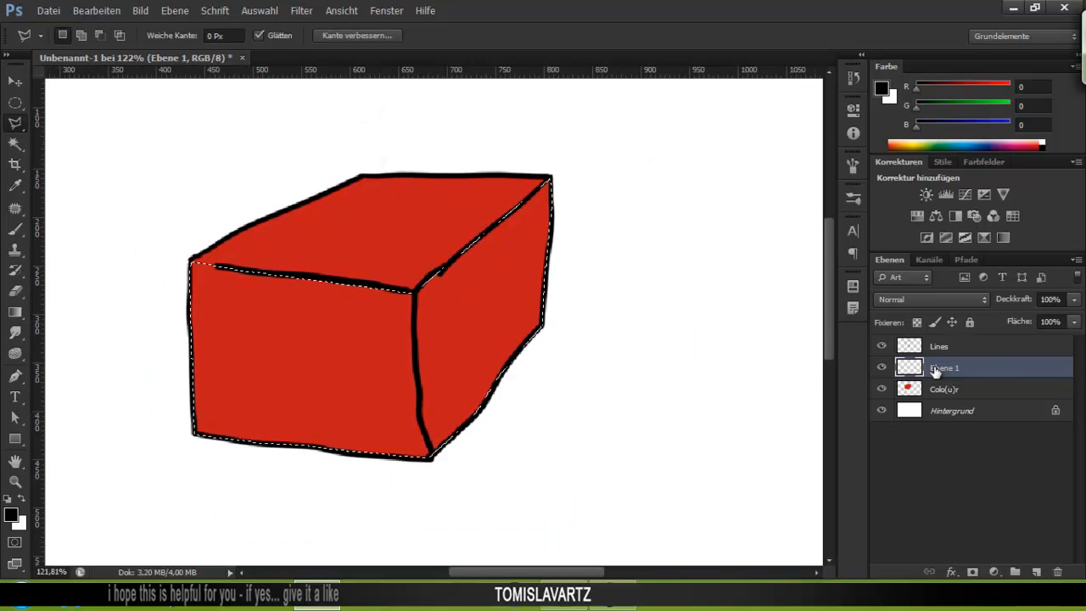
# Set the active layer's opacity to 40%, paint the selected front and side faces black, and deselect them.
pyautogui.press('b')
pyautogui.click(1051, 298)
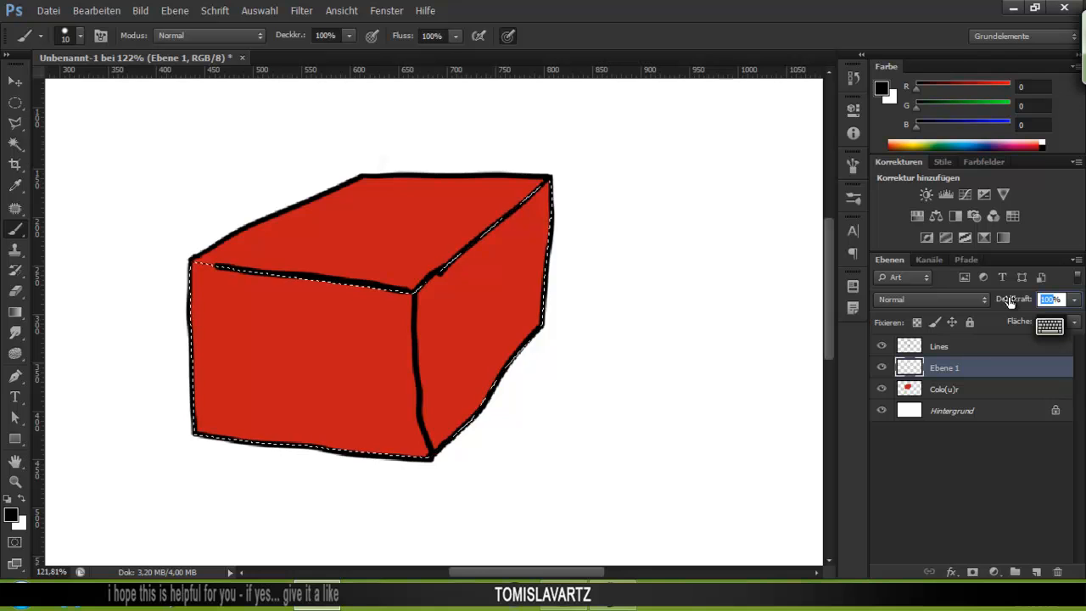
pyautogui.write('40')
pyautogui.press('Return')
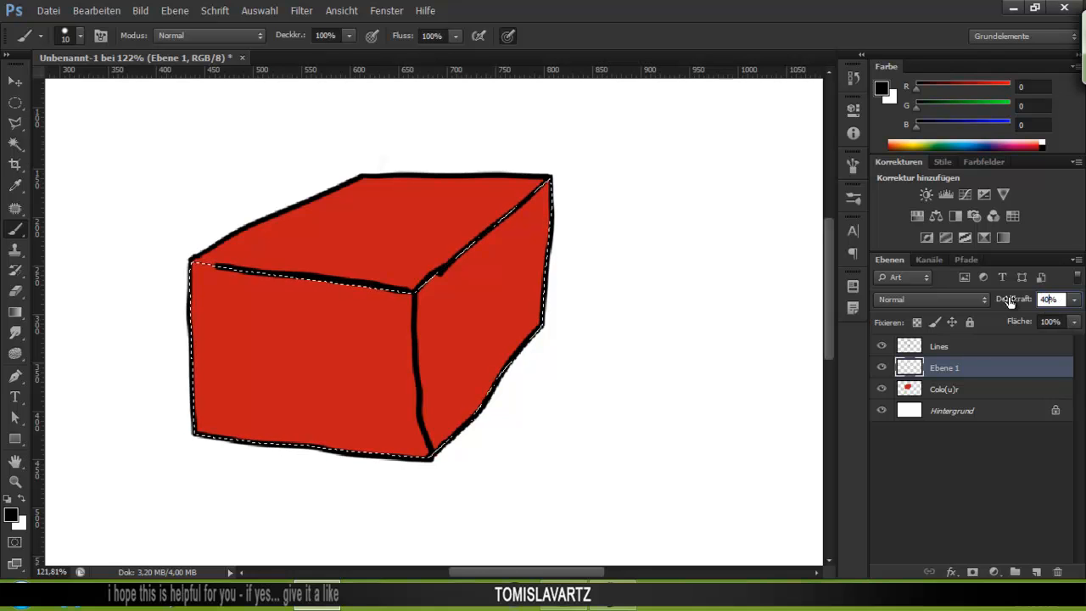
pyautogui.moveTo(520, 261)
pyautogui.mouseDown()
pyautogui.moveTo(351, 219)
pyautogui.moveTo(279, 364)
pyautogui.moveTo(368, 328)
pyautogui.mouseUp()
pyautogui.hotkey('ctrl', 'd')
# Try 50% opacity on the shading layer and return it to 40%.
pyautogui.scroll(-2, 435, 293)
pyautogui.scroll(1, 476, 369)
pyautogui.scroll(1, 479, 368)
pyautogui.click(1051, 300)
pyautogui.write('50')
pyautogui.press('BackSpace')
pyautogui.write('40')
pyautogui.write('40')
pyautogui.press('Return')
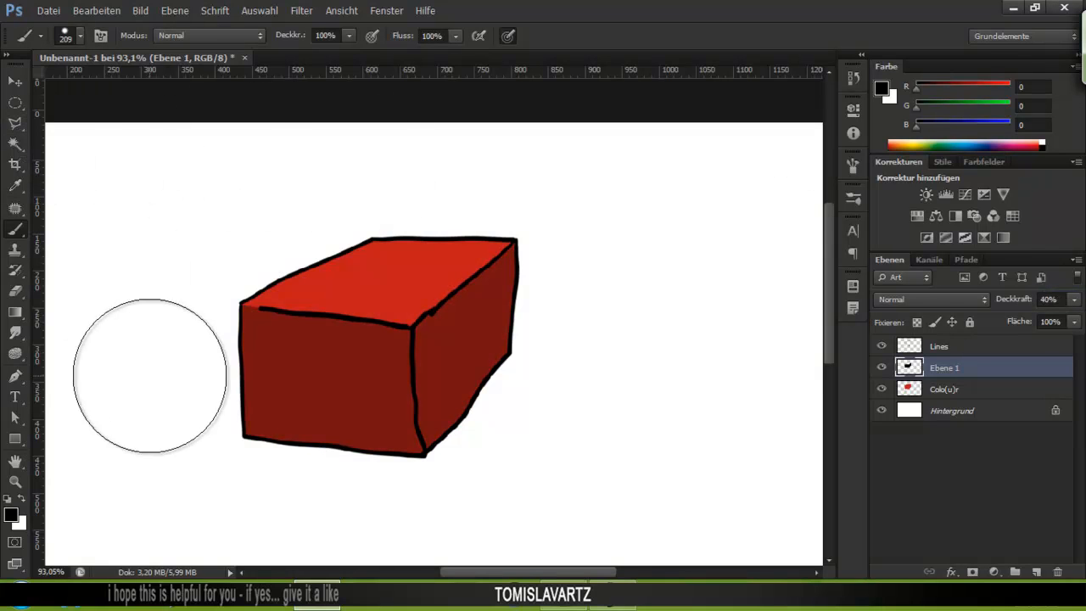
# Set the brush size to 10 px.
pyautogui.rightClick(387, 236)
pyautogui.click(505, 247)
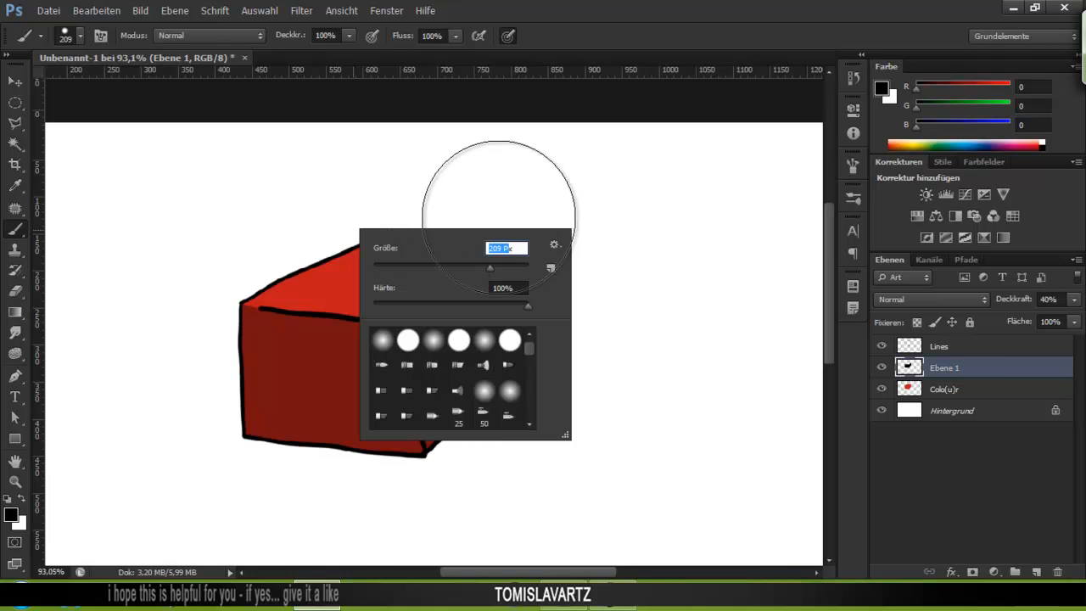
pyautogui.write('10')
pyautogui.press('Return')
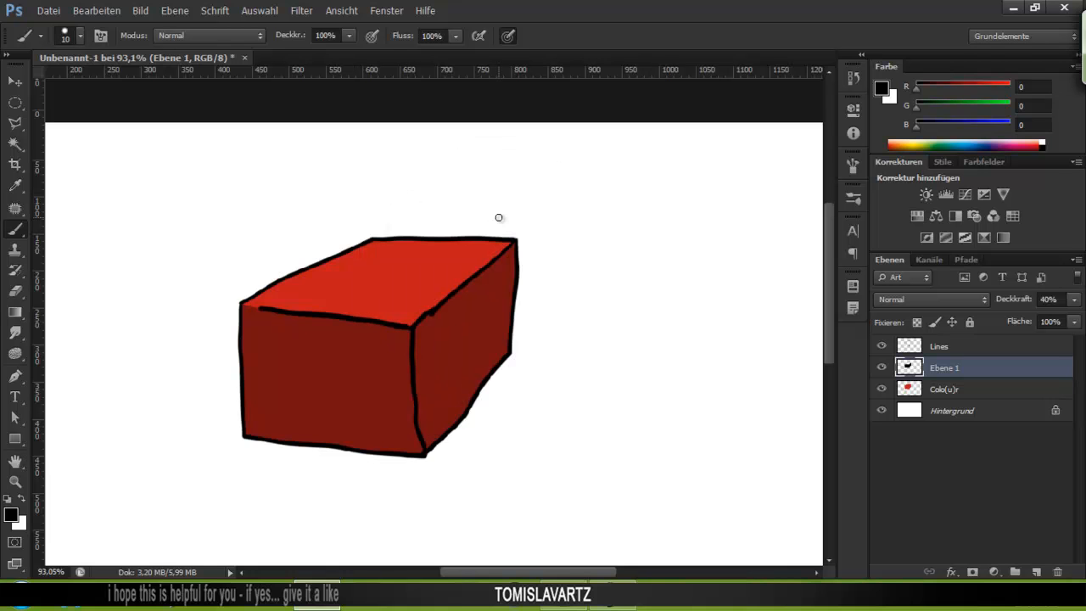
# Try drawing a downward arrow above the box on the Lines layer and undo it.
pyautogui.click(948, 346)
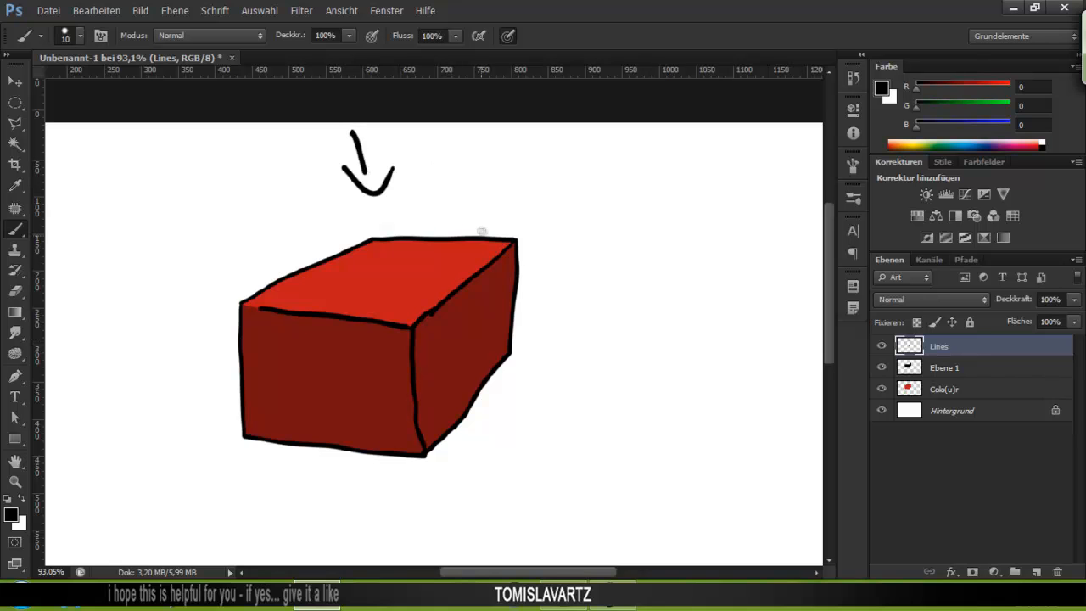
pyautogui.hotkey('ctrl', 'z')
pyautogui.hotkey('ctrl', 'alt', 'z')
# Draw a light-source circle above the box with arrows towards its top and right side on the shading layer, and activate the Lines layer.
pyautogui.moveTo(469, 168); pyautogui.dragTo(483, 164)
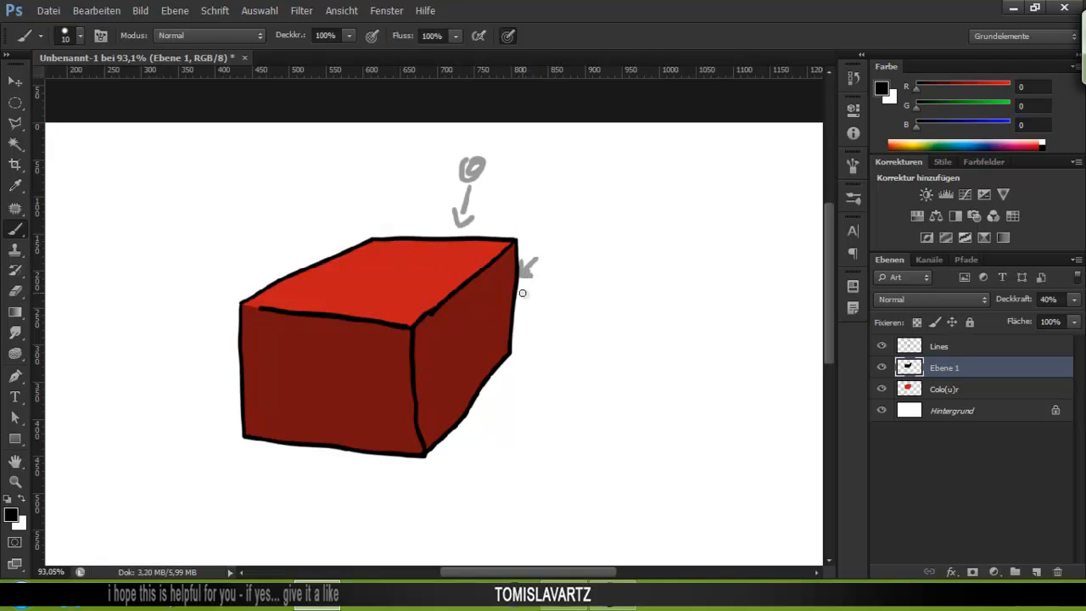
pyautogui.click(934, 346)
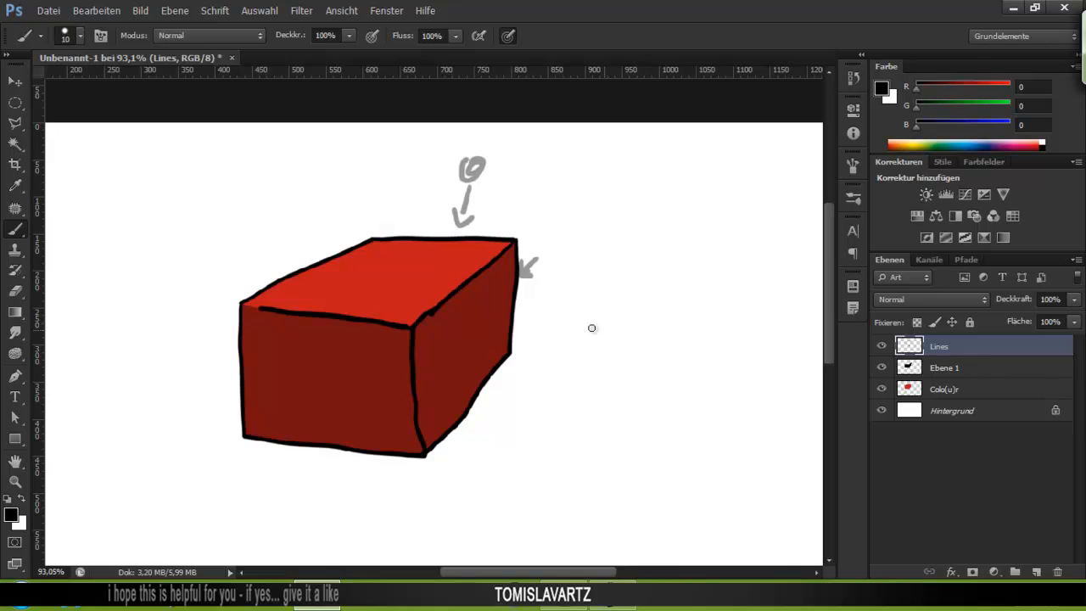
# Erase the light-source circle and both arrows from the shading layer Ebene 1.
pyautogui.press('e')
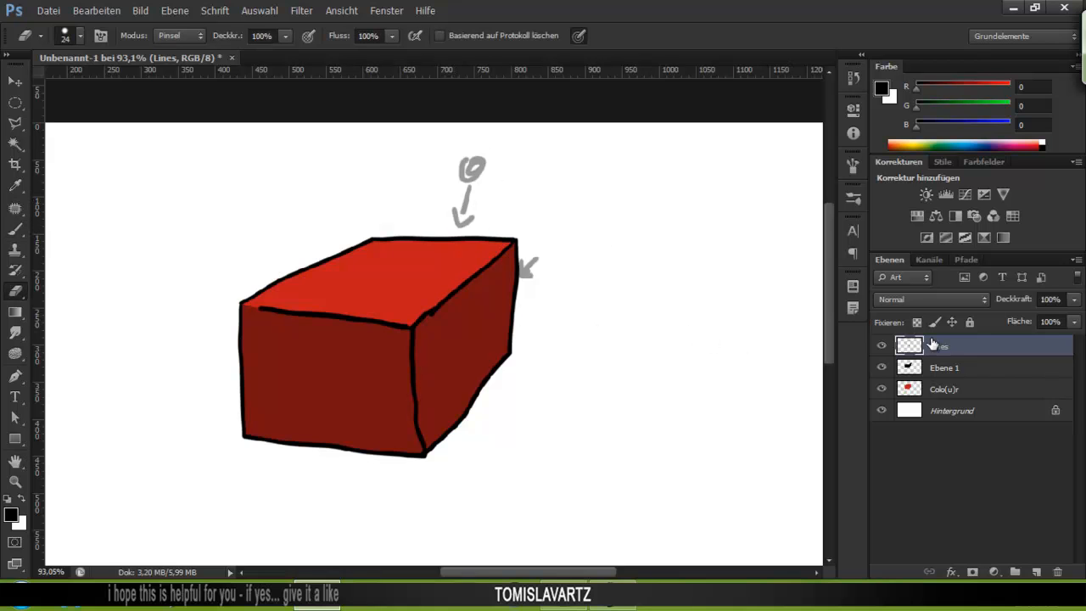
pyautogui.click(942, 369)
pyautogui.moveTo(471, 168); pyautogui.dragTo(472, 207)
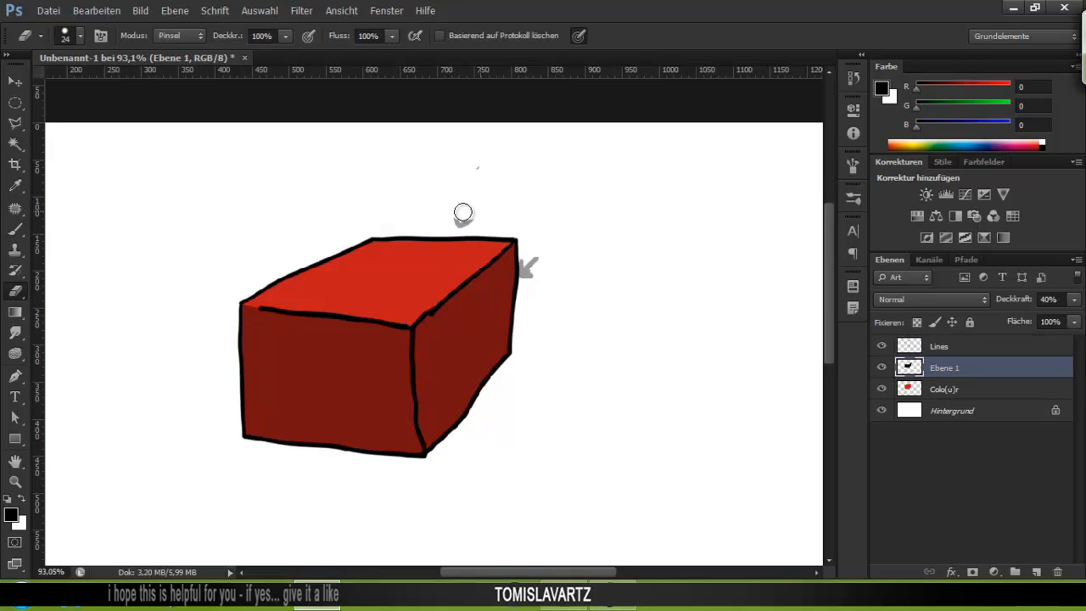
pyautogui.moveTo(543, 271); pyautogui.dragTo(531, 285)
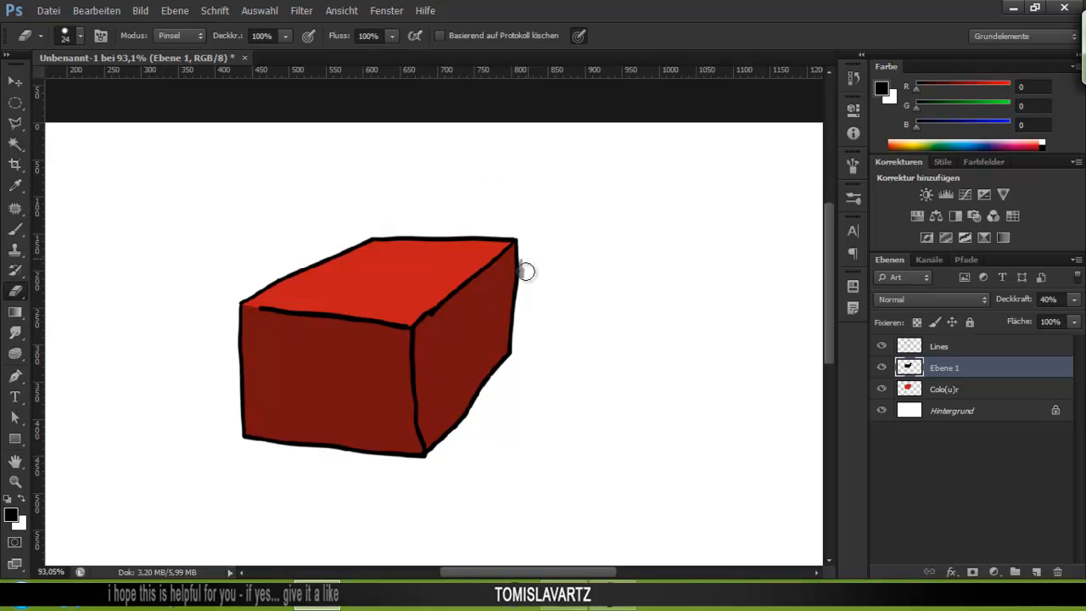
# Clean up the leftover marks beside the box's right edge on the shading layer with the 24 px eraser.
pyautogui.scroll(4, 556, 242)
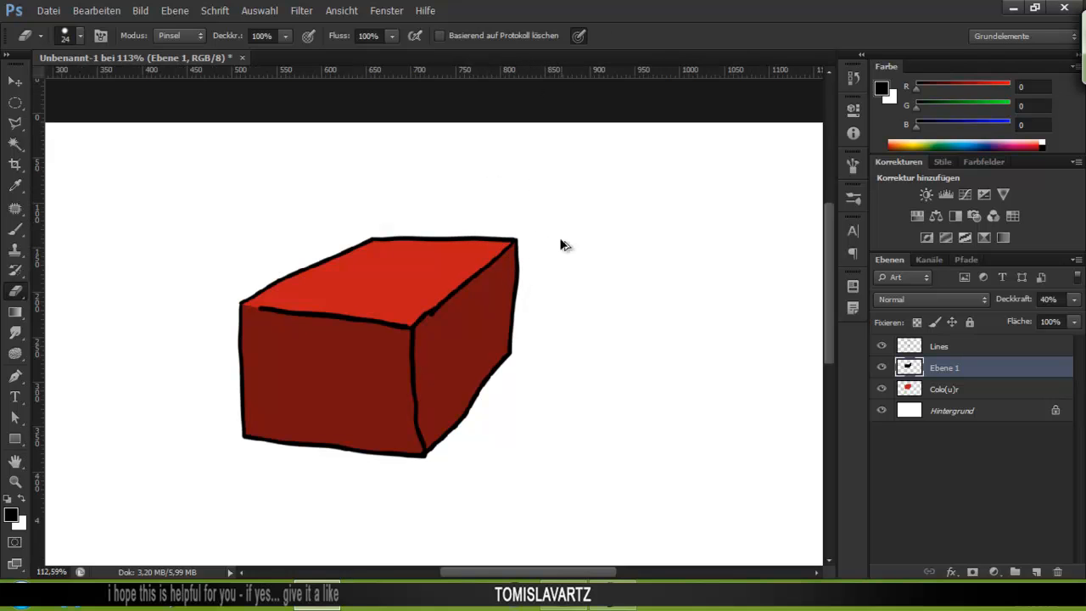
pyautogui.rightClick(498, 254)
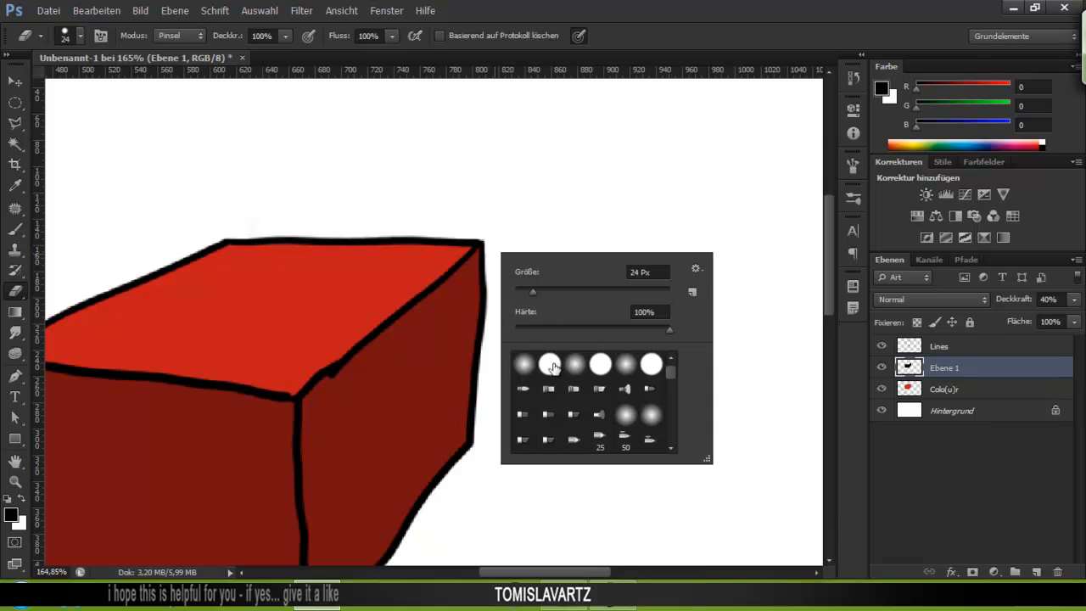
pyautogui.moveTo(484, 242); pyautogui.dragTo(490, 300)
pyautogui.moveTo(490, 251); pyautogui.dragTo(473, 435)
pyautogui.moveTo(526, 376); pyautogui.dragTo(558, 204)
pyautogui.moveTo(491, 153)
pyautogui.mouseDown()
pyautogui.moveTo(493, 233)
pyautogui.moveTo(493, 220)
pyautogui.mouseUp()
pyautogui.moveTo(482, 313); pyautogui.dragTo(523, 190)
pyautogui.moveTo(546, 100)
pyautogui.mouseDown()
pyautogui.moveTo(505, 263)
pyautogui.moveTo(509, 227)
pyautogui.mouseUp()
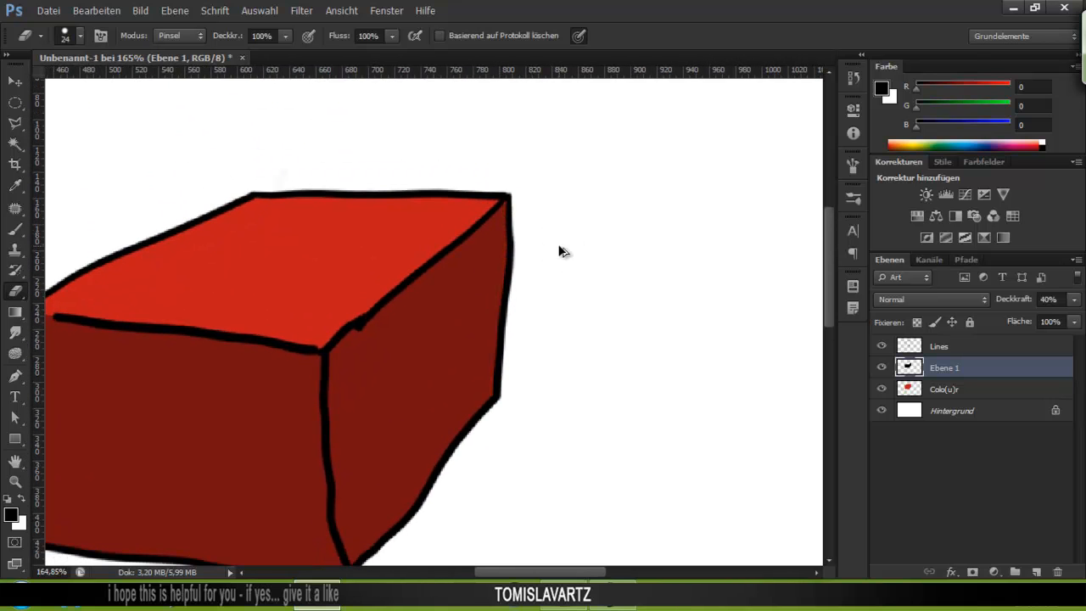
# Group the Lines, shading and colour layers of the box and name the group BOX-RED.
pyautogui.scroll(-3, 482, 263)
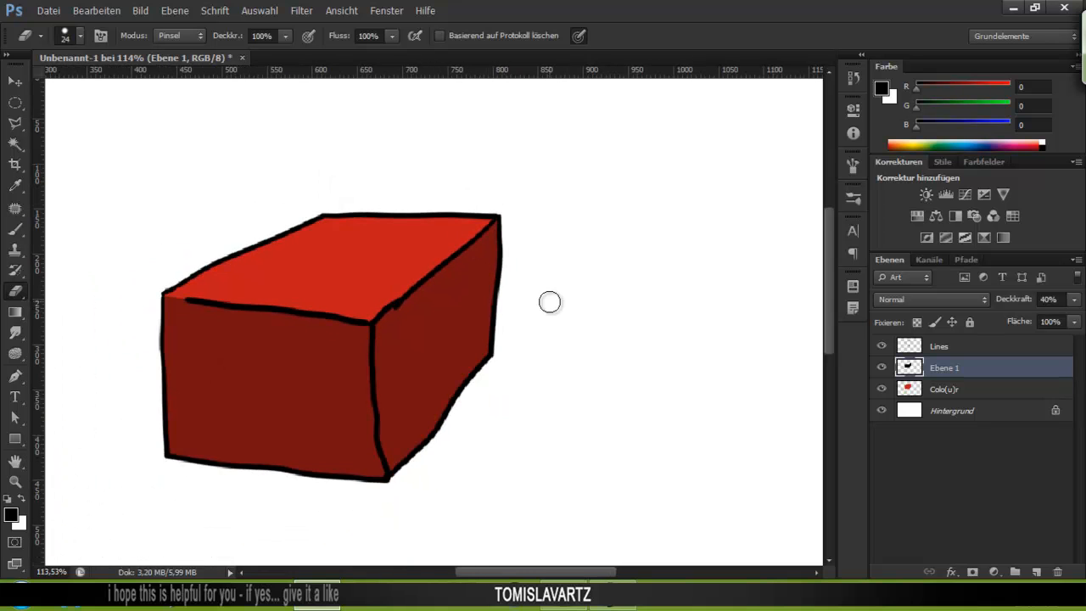
pyautogui.scroll(-1, 543, 297)
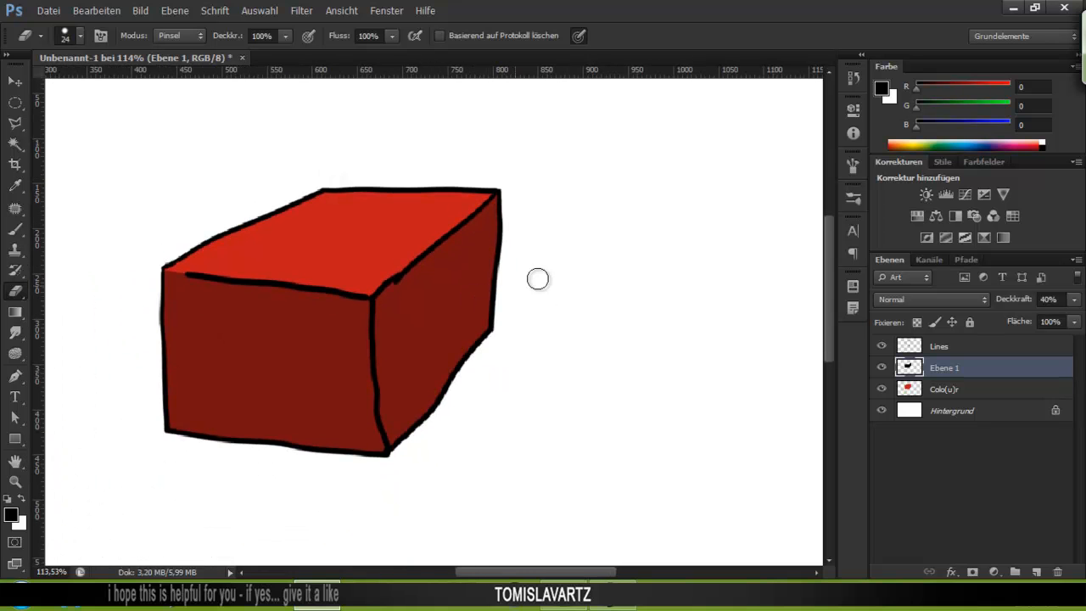
pyautogui.scroll(-2, 348, 325)
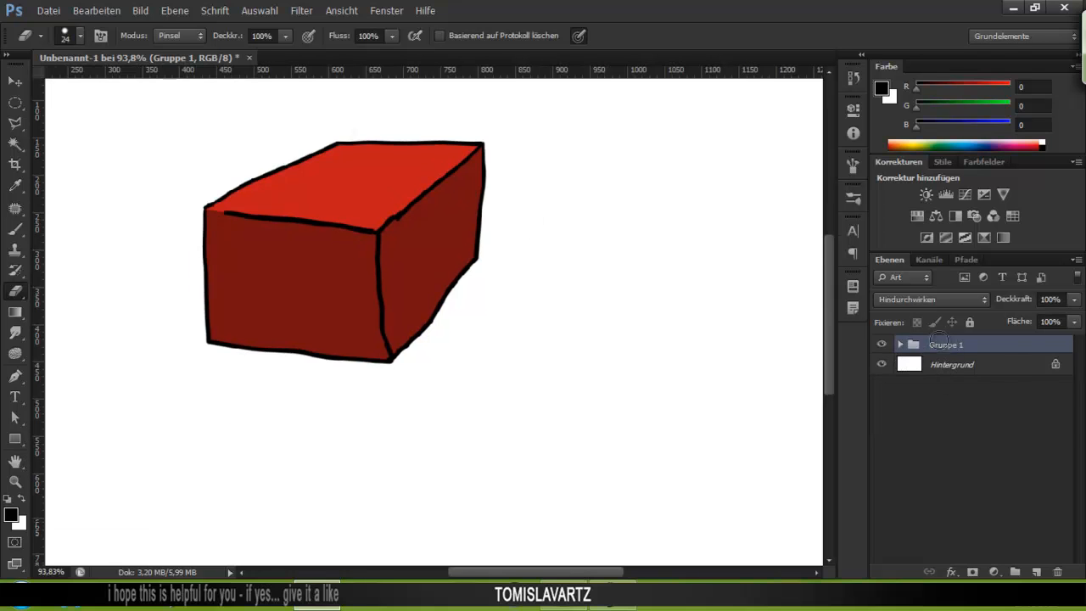
pyautogui.doubleClick(942, 343)
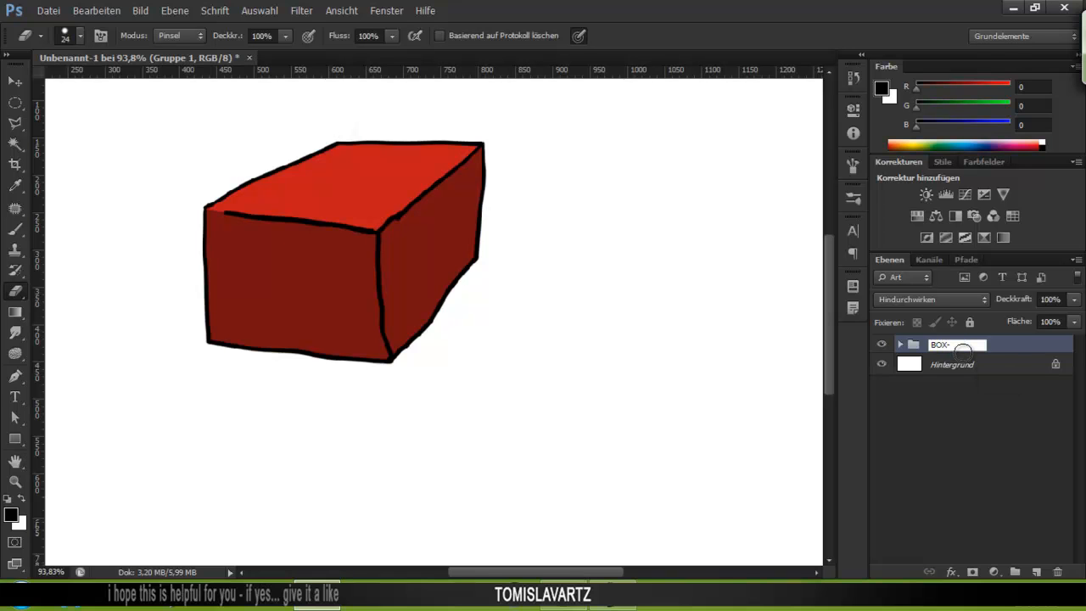
pyautogui.click(995, 346)
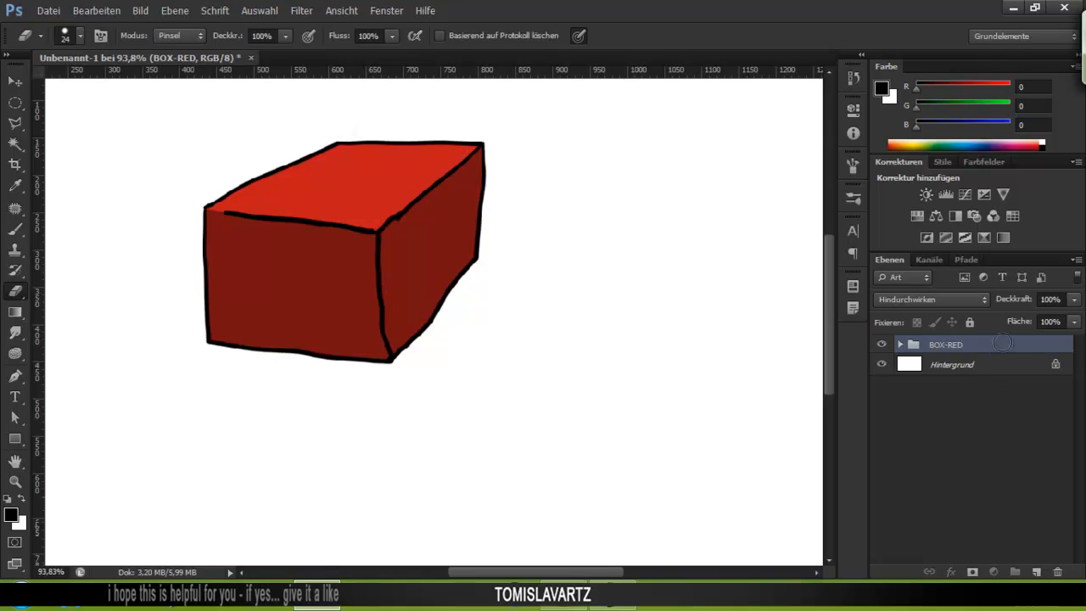
# Add a new layer above the BOX-RED group and switch to the Brush tool.
pyautogui.click(1036, 572)
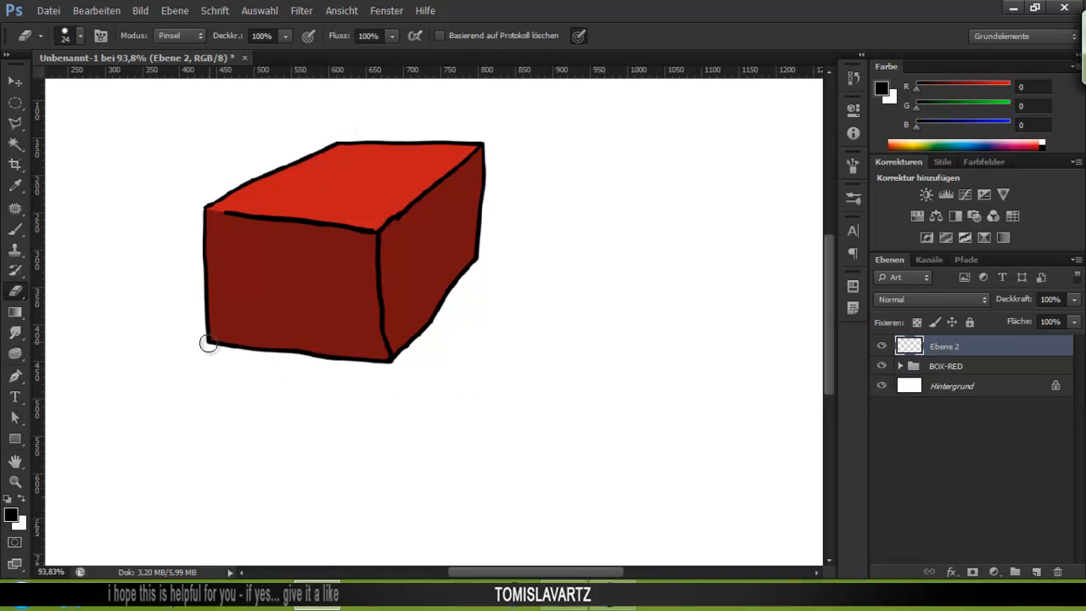
pyautogui.press('b')
pyautogui.moveTo(262, 351); pyautogui.dragTo(330, 282)
pyautogui.click(15, 146)
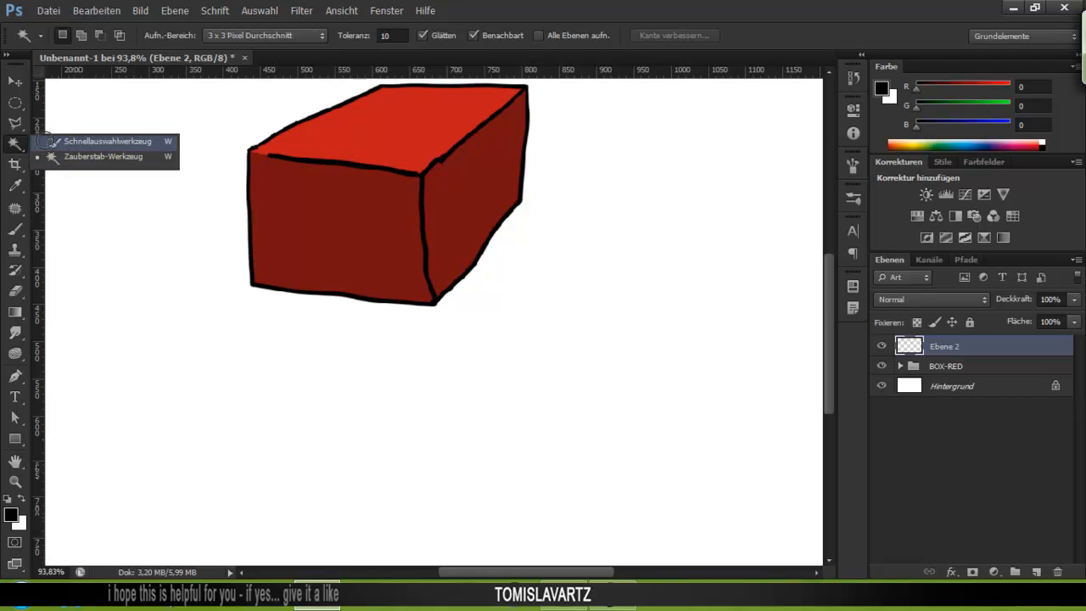
pyautogui.click(646, 331)
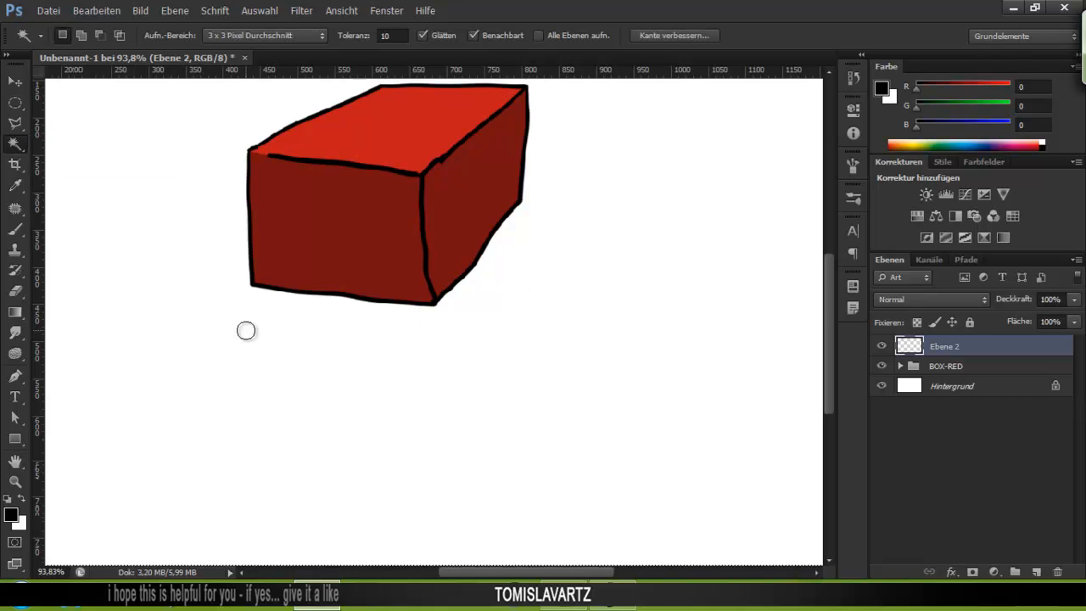
pyautogui.press('b')
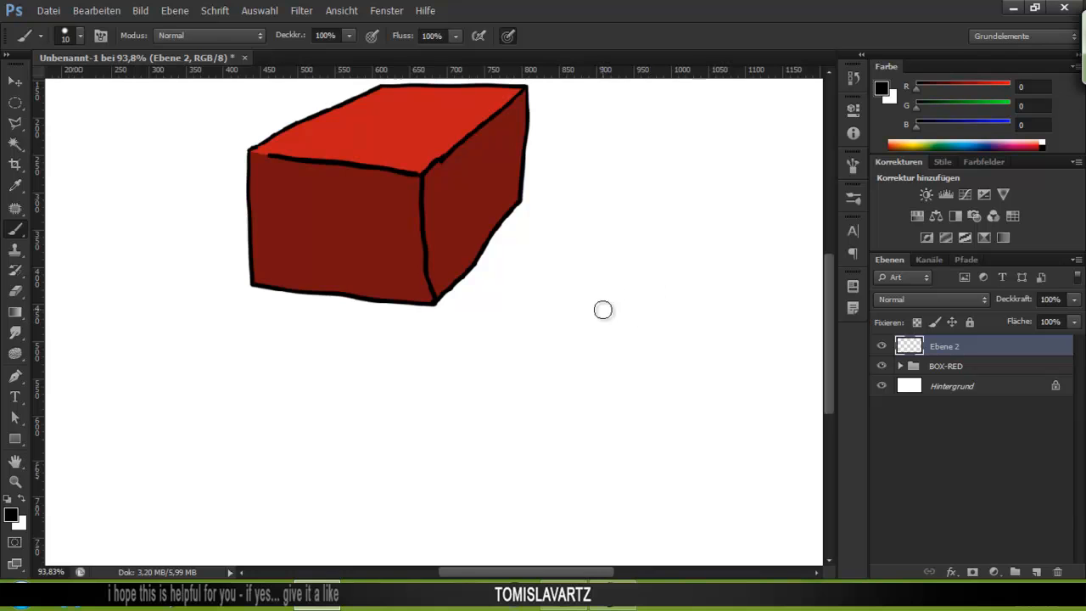
# Draw a boot-like outline with a cuff and an inner line below the box in black with the 10 px brush.
pyautogui.moveTo(577, 316); pyautogui.dragTo(541, 269)
pyautogui.moveTo(543, 307)
pyautogui.mouseDown()
pyautogui.moveTo(641, 225)
pyautogui.moveTo(515, 378)
pyautogui.moveTo(503, 351)
pyautogui.moveTo(541, 427)
pyautogui.moveTo(646, 360)
pyautogui.moveTo(623, 226)
pyautogui.mouseUp()
pyautogui.moveTo(519, 242)
pyautogui.mouseDown()
pyautogui.moveTo(576, 206)
pyautogui.moveTo(675, 196)
pyautogui.moveTo(659, 218)
pyautogui.moveTo(630, 226)
pyautogui.moveTo(670, 216)
pyautogui.moveTo(649, 294)
pyautogui.mouseUp()
pyautogui.moveTo(672, 200); pyautogui.dragTo(668, 242)
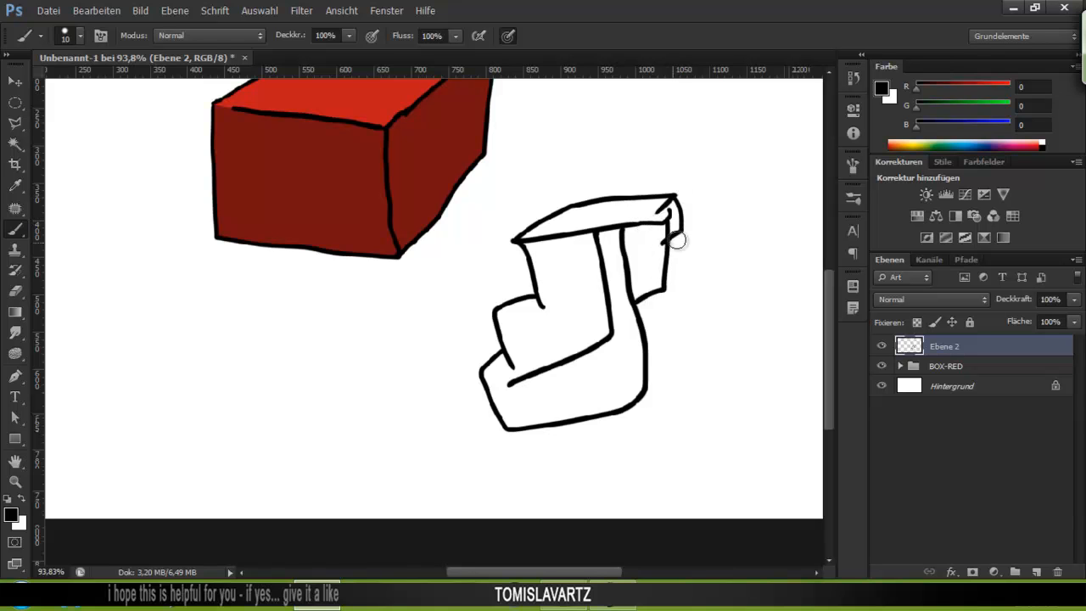
pyautogui.moveTo(583, 242)
pyautogui.mouseDown()
pyautogui.moveTo(602, 260)
pyautogui.moveTo(586, 267)
pyautogui.moveTo(585, 257)
pyautogui.mouseUp()
# Add another layer and place it directly below the boot outline layer.
pyautogui.click(947, 368)
pyautogui.click(1022, 534)
pyautogui.click(1036, 572)
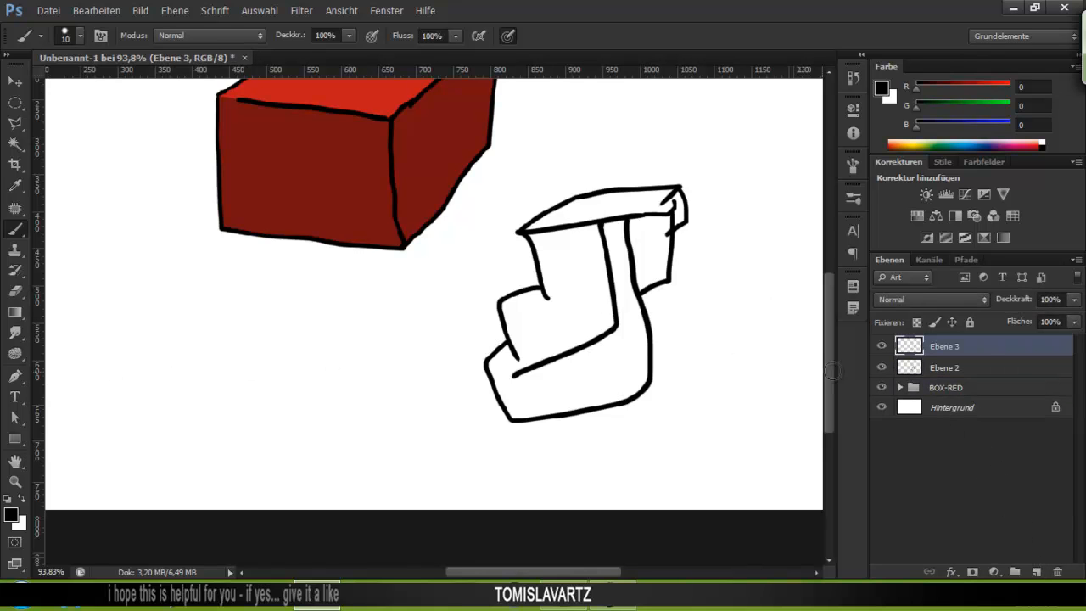
pyautogui.moveTo(944, 347); pyautogui.dragTo(947, 368)
# Name the empty layer c and the boot outline layer l, and activate layer c.
pyautogui.doubleClick(947, 367)
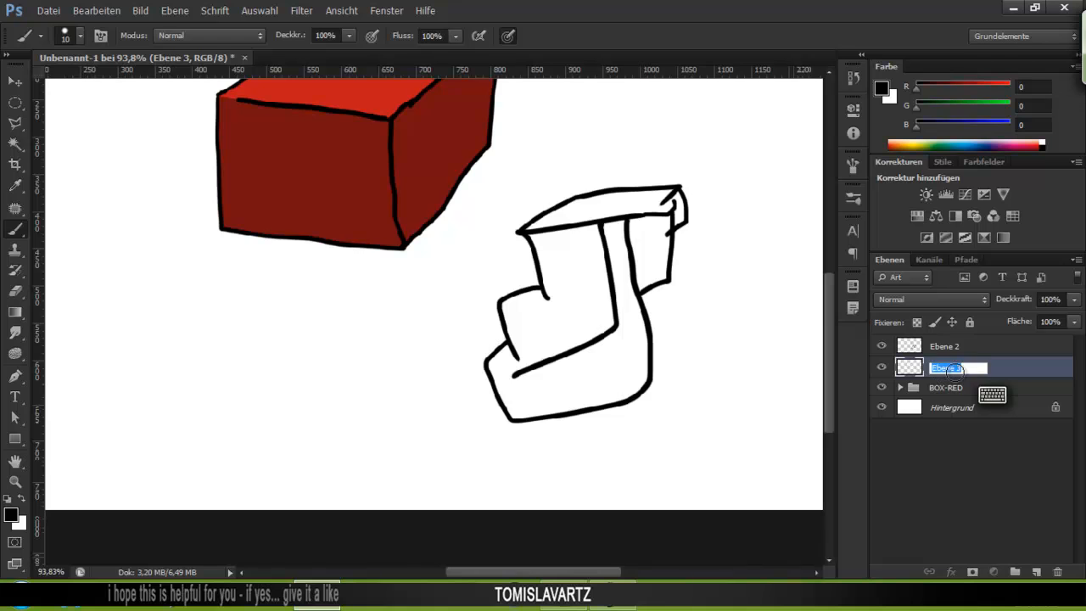
pyautogui.write('c')
pyautogui.press('Return')
pyautogui.doubleClick(947, 347)
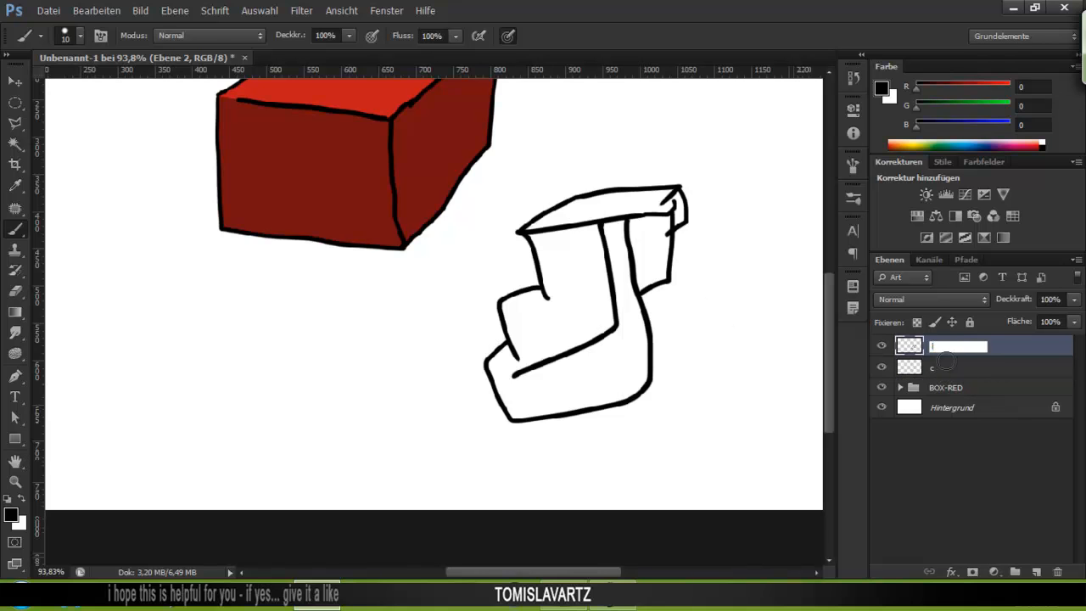
pyautogui.write('l')
pyautogui.click(945, 363)
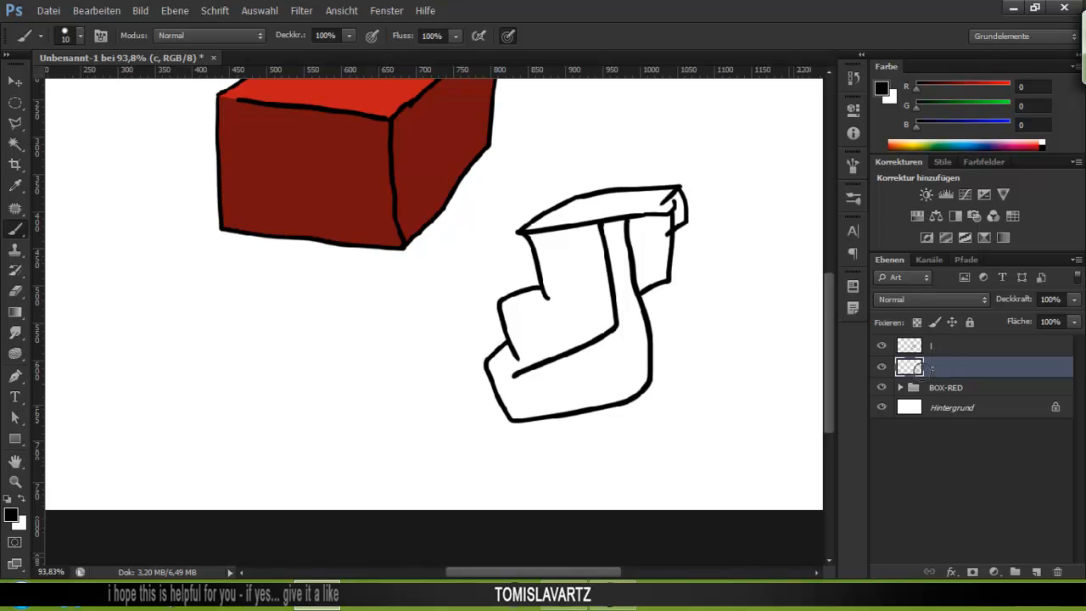
# Select the inner area of the boot on layer l with the Magic Wand.
pyautogui.click(17, 81)
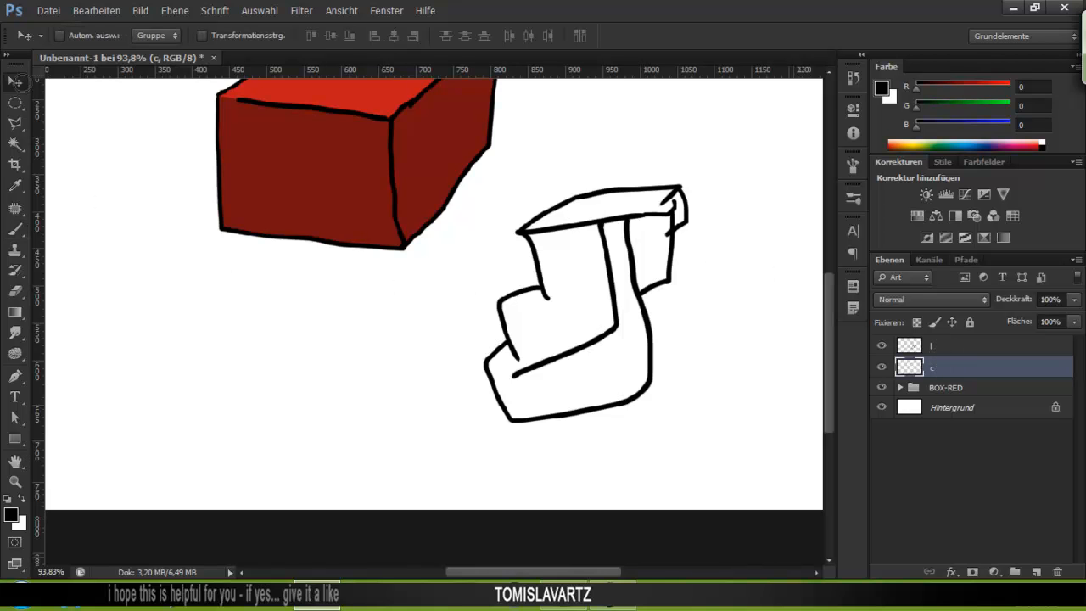
pyautogui.hscroll(4, 577, 342)
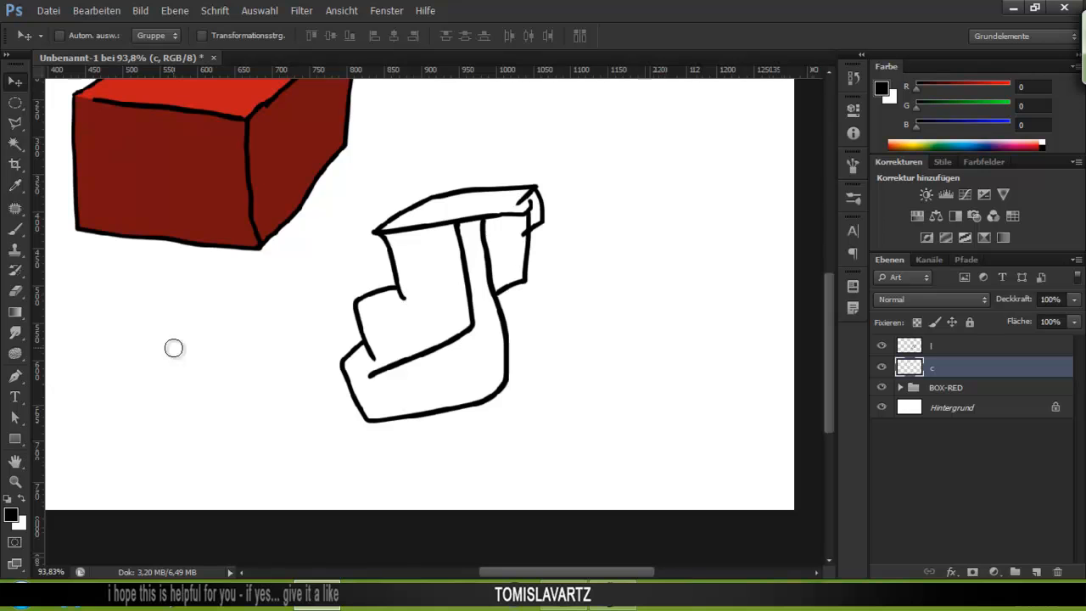
pyautogui.click(15, 145)
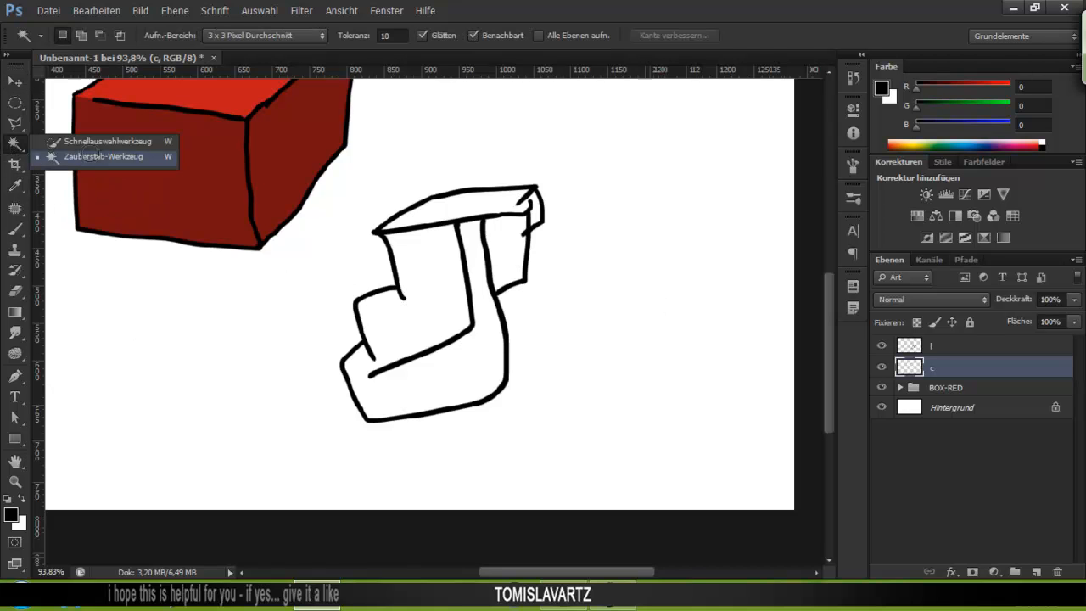
pyautogui.click(102, 141)
pyautogui.click(15, 145)
pyautogui.click(102, 163)
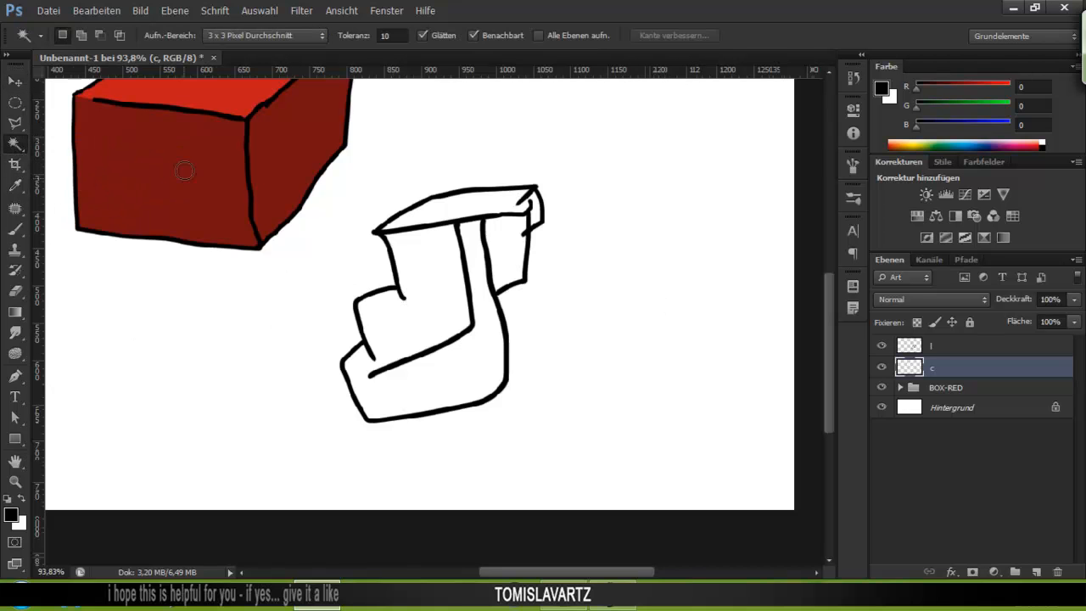
pyautogui.click(937, 346)
pyautogui.click(411, 388)
pyautogui.moveTo(440, 290); pyautogui.dragTo(451, 312)
# Set the foreground colour to green 07ec12.
pyautogui.click(11, 513)
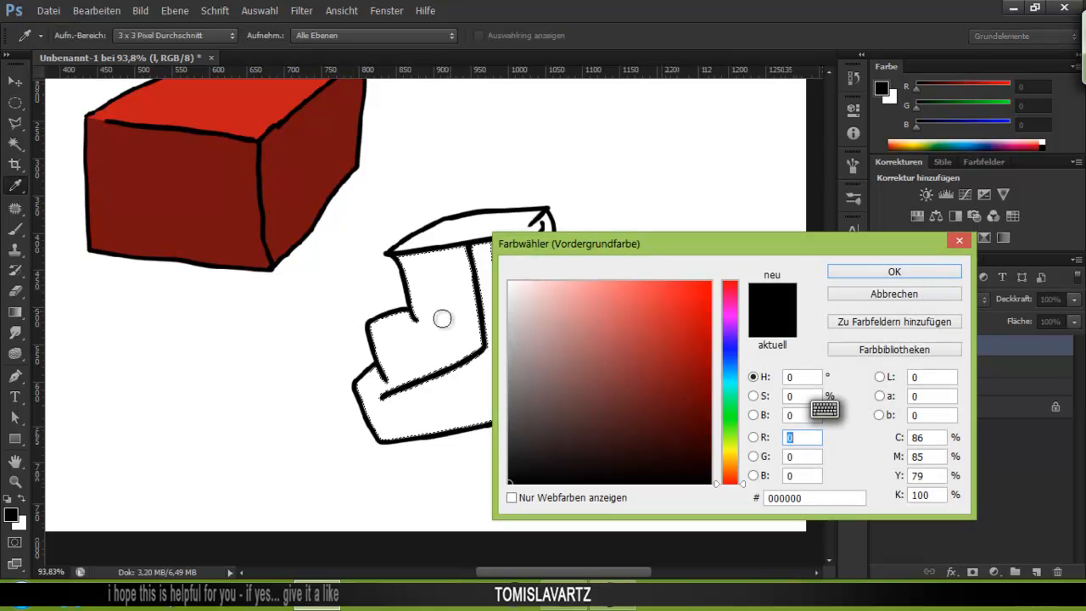
pyautogui.moveTo(730, 402); pyautogui.dragTo(730, 415)
pyautogui.click(685, 363)
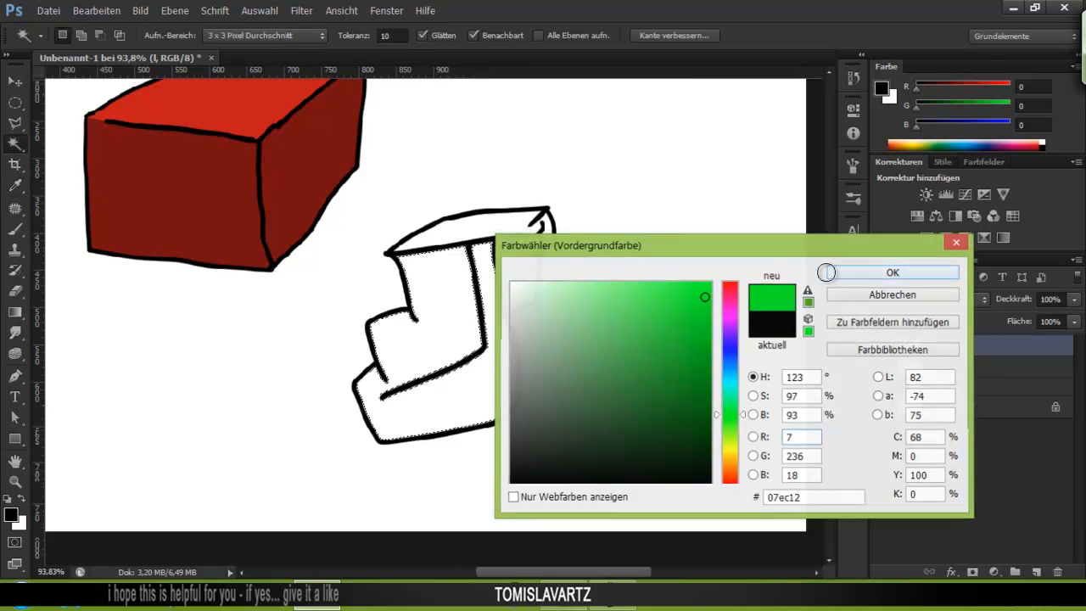
pyautogui.click(892, 272)
# Paint the selected boot area green on layer l with a 259 px brush and clear the selection.
pyautogui.press('b')
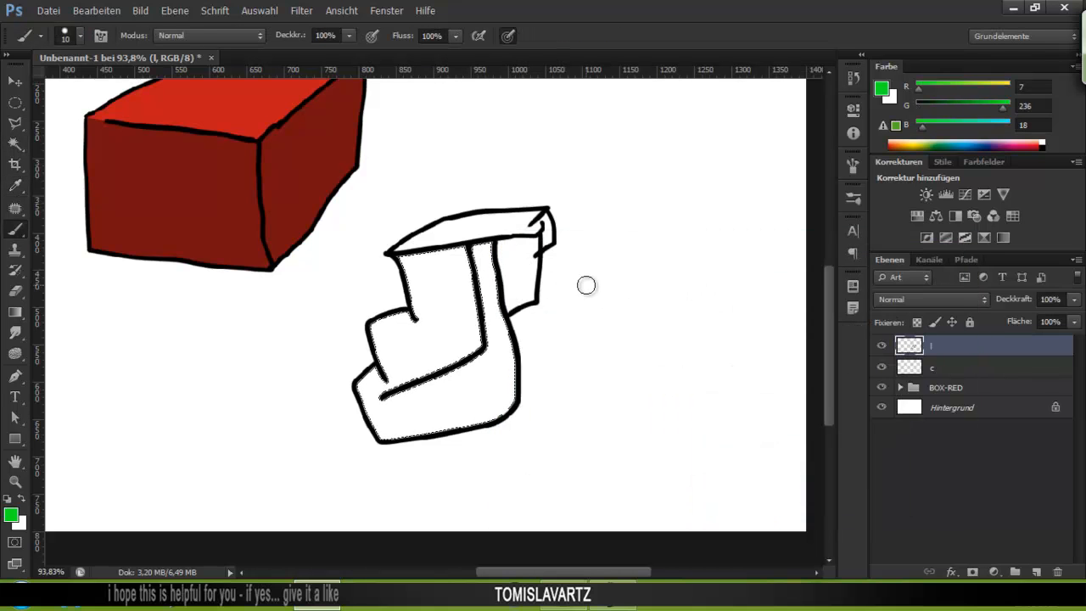
pyautogui.moveTo(616, 282); pyautogui.dragTo(655, 288)
pyautogui.moveTo(526, 238)
pyautogui.mouseDown()
pyautogui.moveTo(398, 486)
pyautogui.moveTo(670, 448)
pyautogui.moveTo(602, 305)
pyautogui.moveTo(526, 304)
pyautogui.mouseUp()
pyautogui.hotkey('ctrl', 'd')
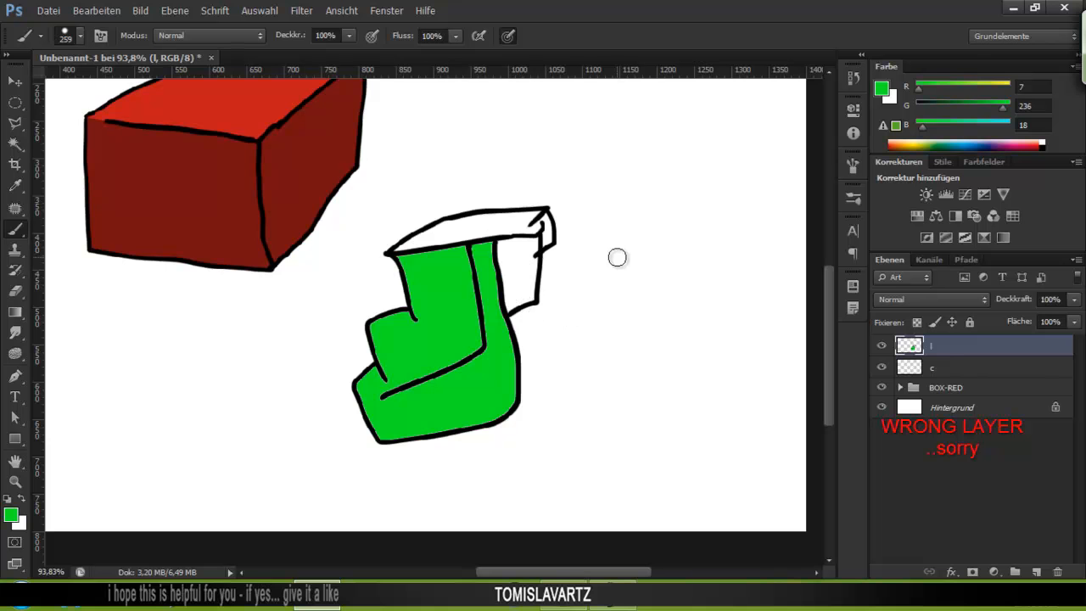
# Try painting green over the boot's inner line with a 52 px brush, and undo back to the unpainted selection.
pyautogui.scroll(7, 420, 341)
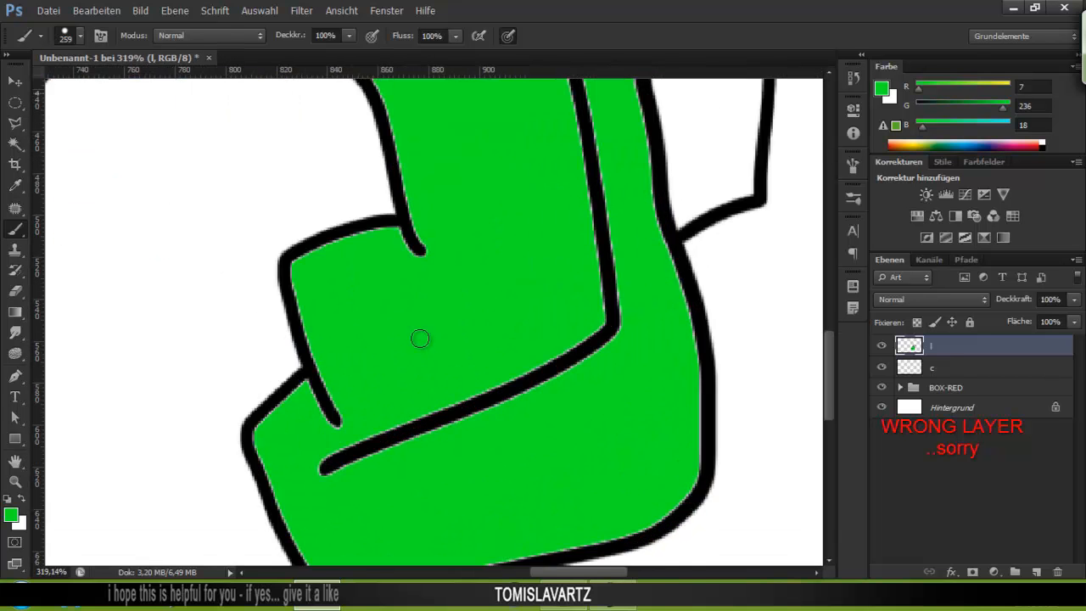
pyautogui.moveTo(452, 396); pyautogui.dragTo(151, 413)
pyautogui.click(481, 433)
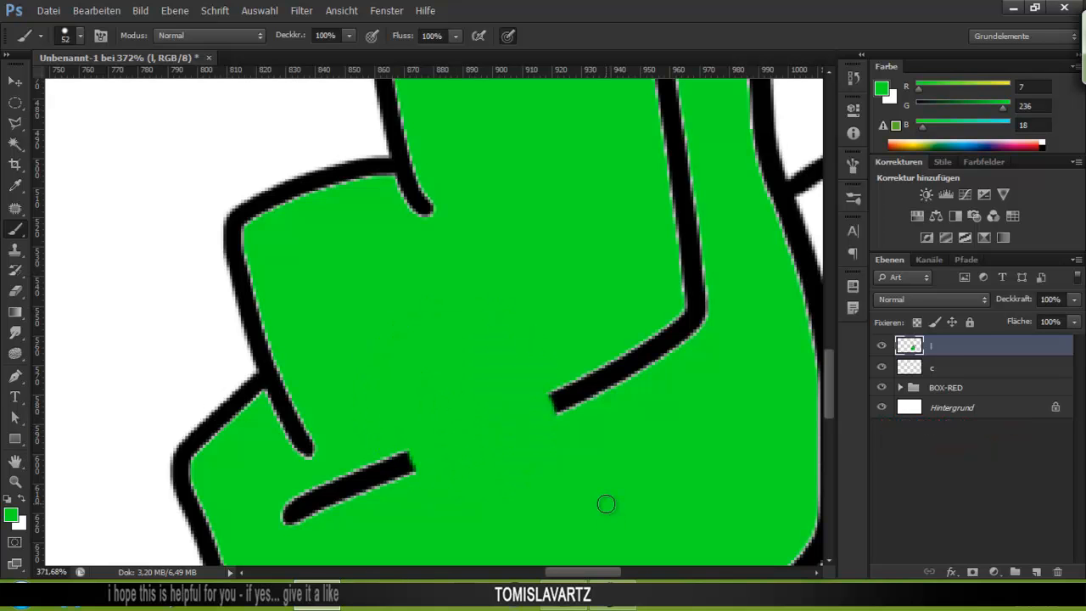
pyautogui.hotkey('ctrl', 'z')
# Paint the selected boot area green on layer c with a 166 px brush and clear the selection.
pyautogui.click(943, 370)
pyautogui.click(940, 346)
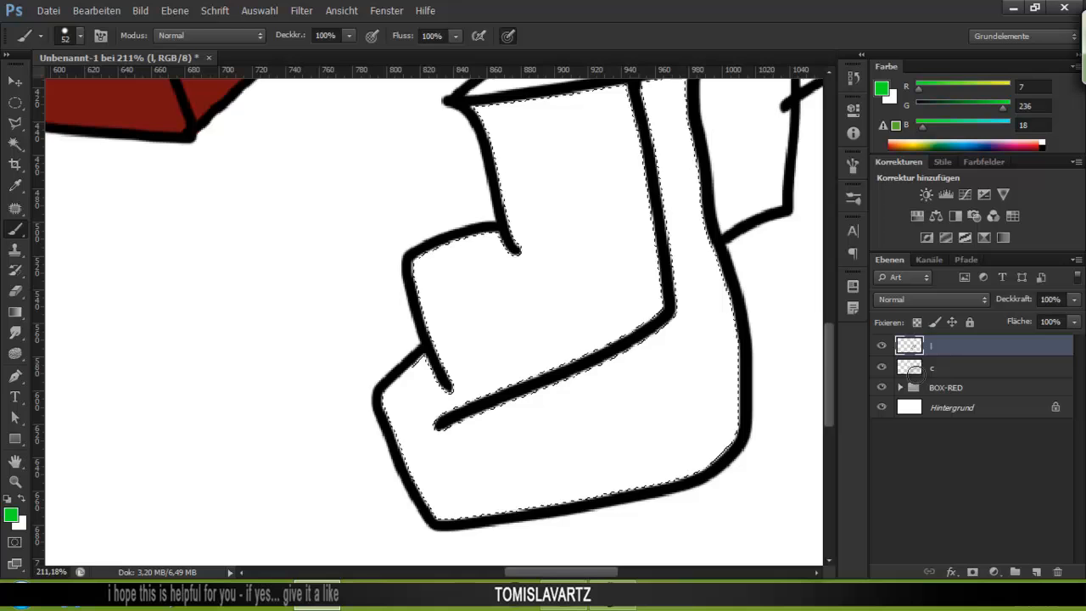
pyautogui.click(913, 371)
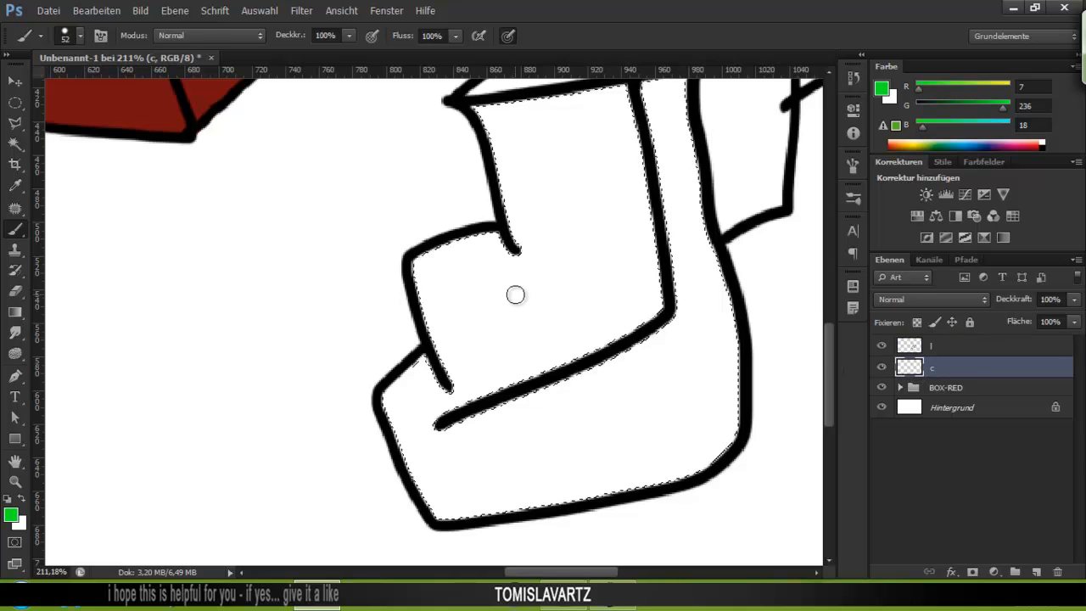
pyautogui.scroll(-3, 517, 293)
pyautogui.moveTo(608, 269); pyautogui.dragTo(679, 482)
pyautogui.hotkey('ctrl', 'd')
# Paint over the pale fringe along the boot's lower inner line on layer c with a 30 px green brush.
pyautogui.scroll(5, 619, 361)
pyautogui.scroll(1, 543, 352)
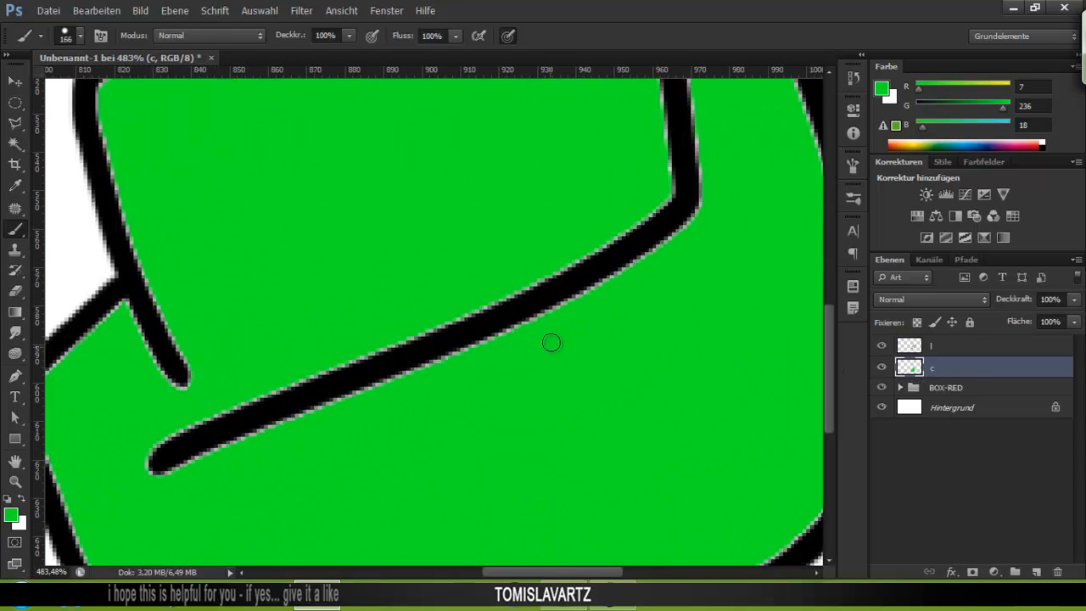
pyautogui.moveTo(558, 323); pyautogui.dragTo(298, 352)
pyautogui.moveTo(444, 356)
pyautogui.mouseDown()
pyautogui.moveTo(476, 412)
pyautogui.moveTo(499, 289)
pyautogui.moveTo(639, 192)
pyautogui.mouseUp()
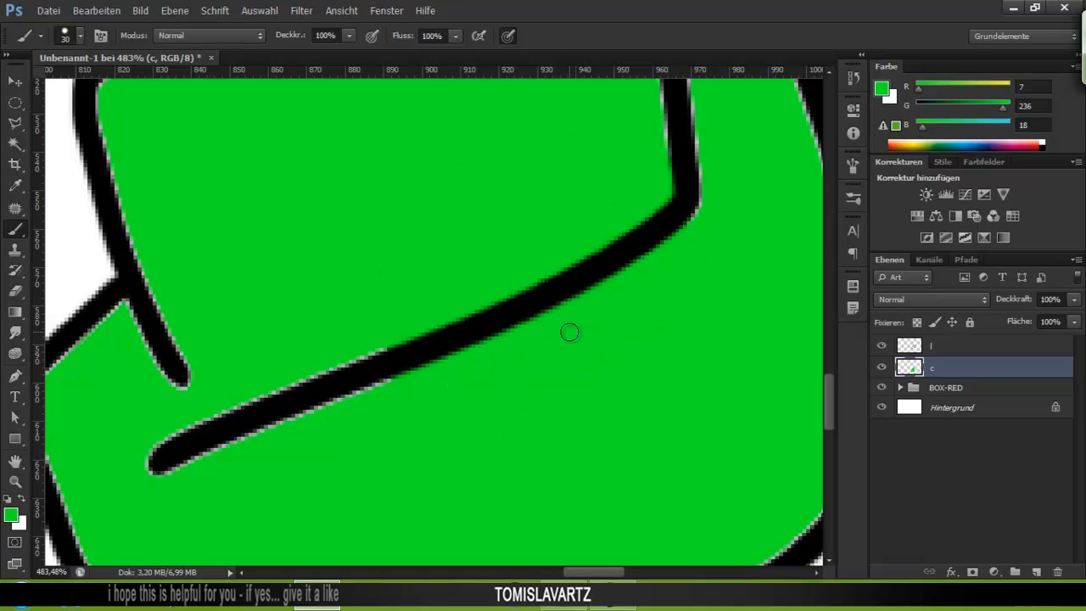
pyautogui.scroll(-3, 630, 284)
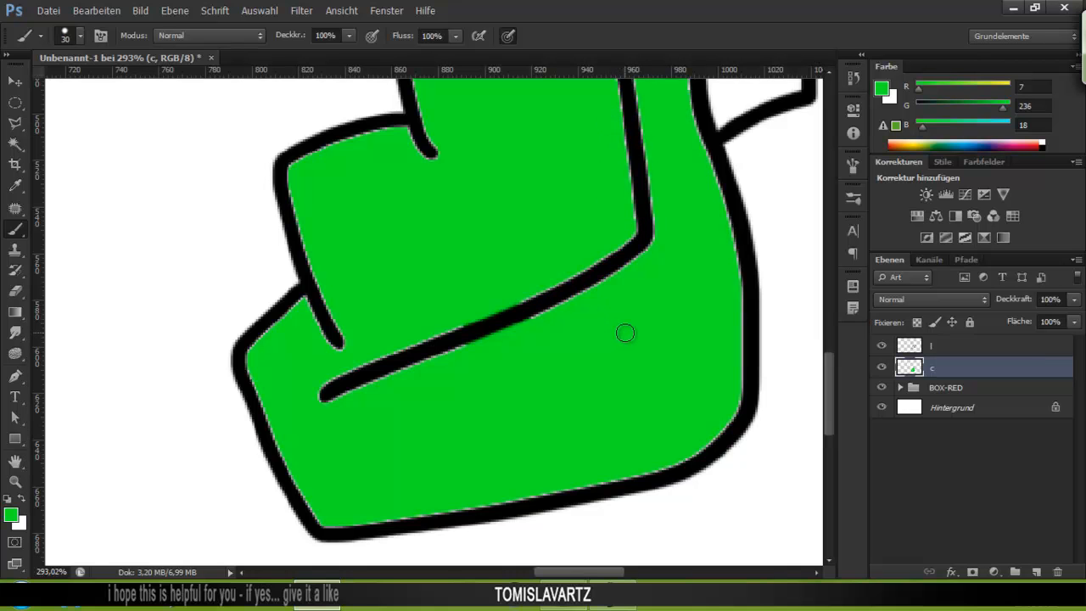
# Undo the green painting back to the boot selection and expand that selection by 2 pixels with layer c active.
pyautogui.hotkey('ctrl', 'alt', 'z')
pyautogui.hotkey('ctrl', 'alt', 'z')
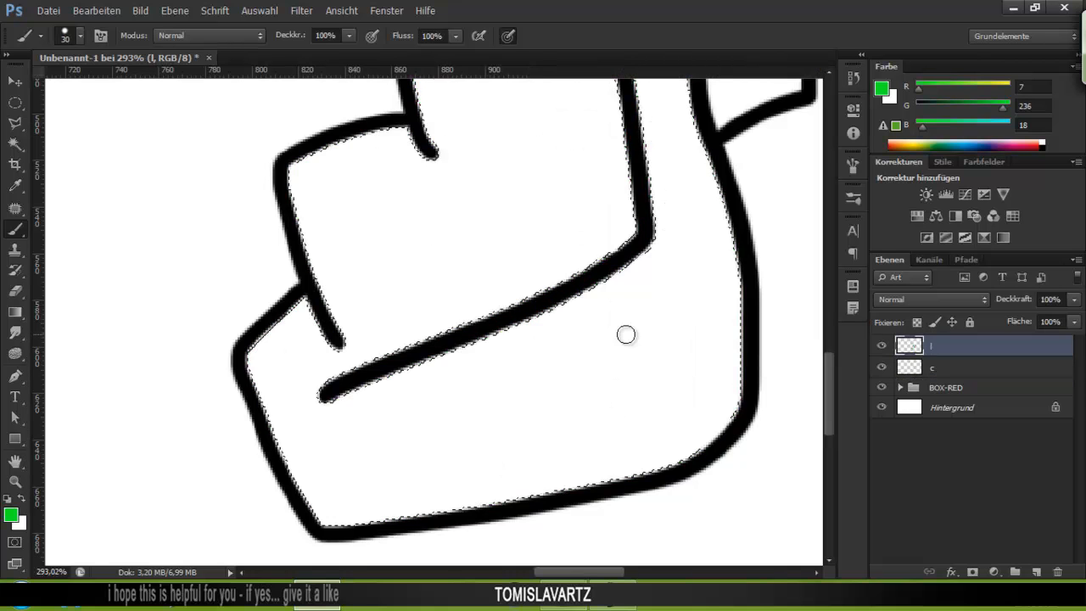
pyautogui.scroll(-3, 558, 308)
pyautogui.click(965, 366)
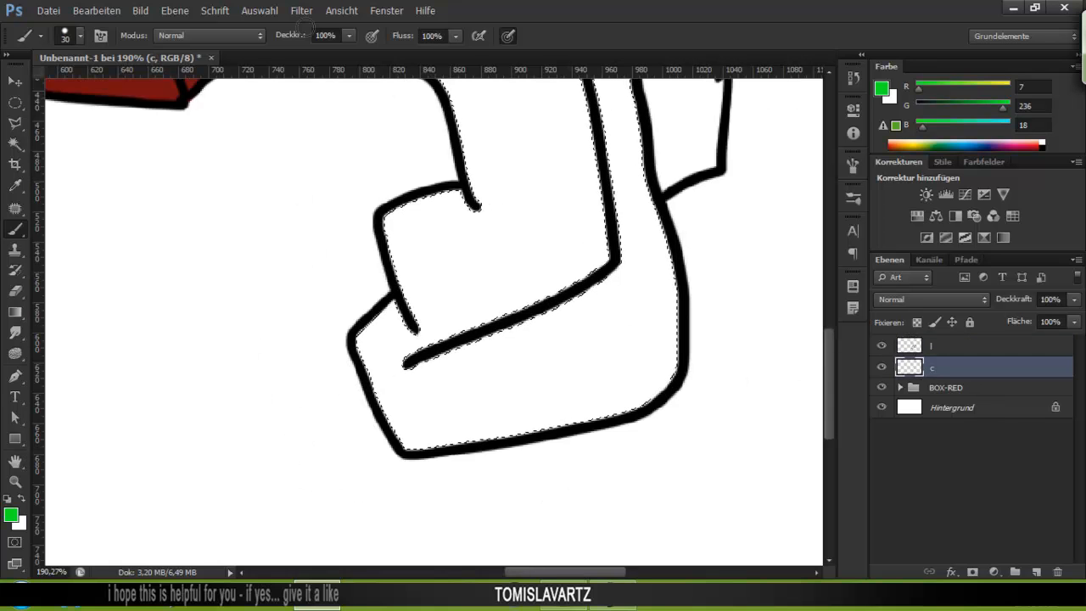
pyautogui.click(259, 10)
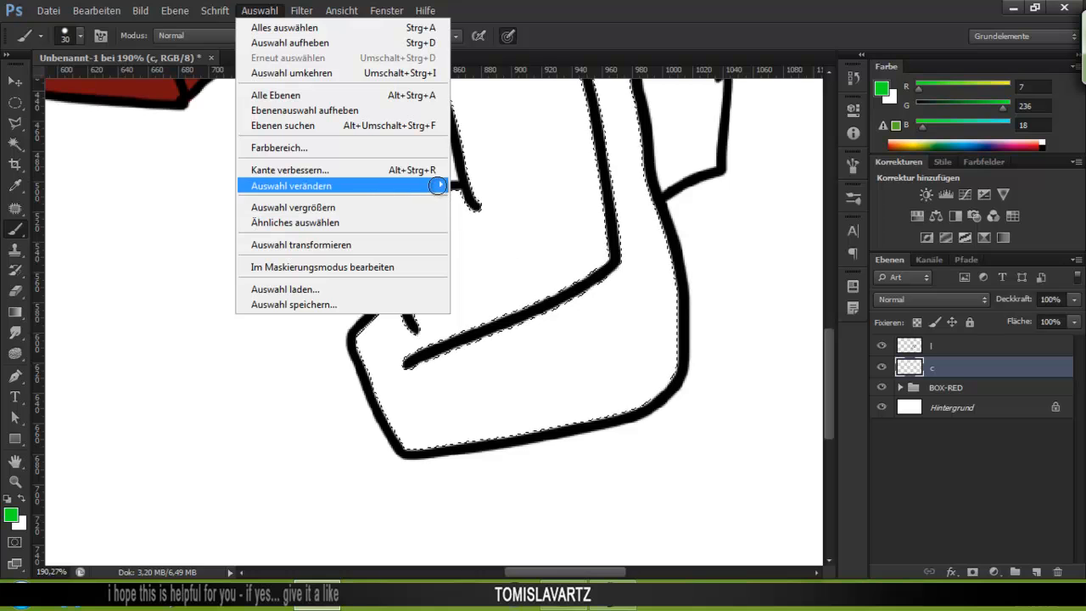
pyautogui.moveTo(433, 185)
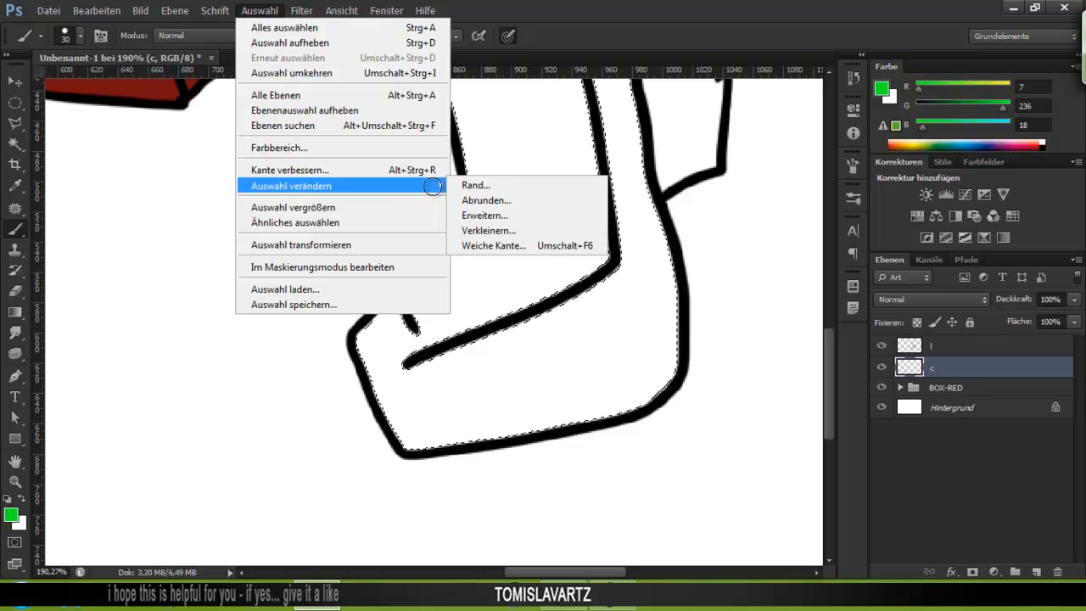
pyautogui.click(479, 216)
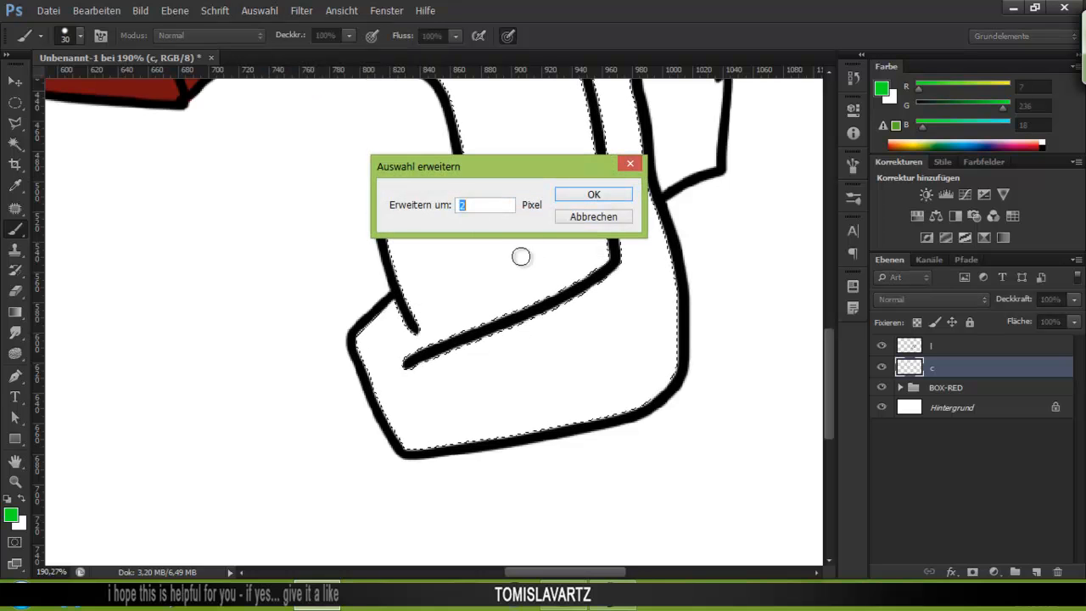
pyautogui.click(582, 193)
# Paint the expanded boot selection green on layer c with a 174 px brush and clear the selection.
pyautogui.scroll(-3, 526, 243)
pyautogui.moveTo(526, 242); pyautogui.dragTo(588, 260)
pyautogui.moveTo(551, 162); pyautogui.dragTo(614, 139)
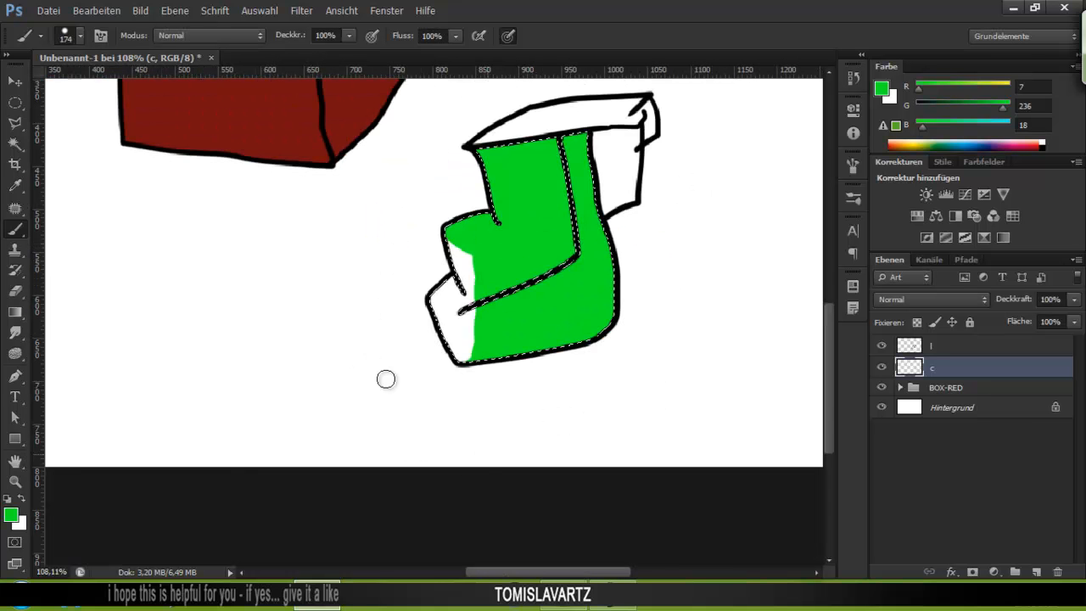
pyautogui.moveTo(554, 362); pyautogui.dragTo(516, 344)
pyautogui.hotkey('ctrl', 'd')
pyautogui.scroll(6, 513, 340)
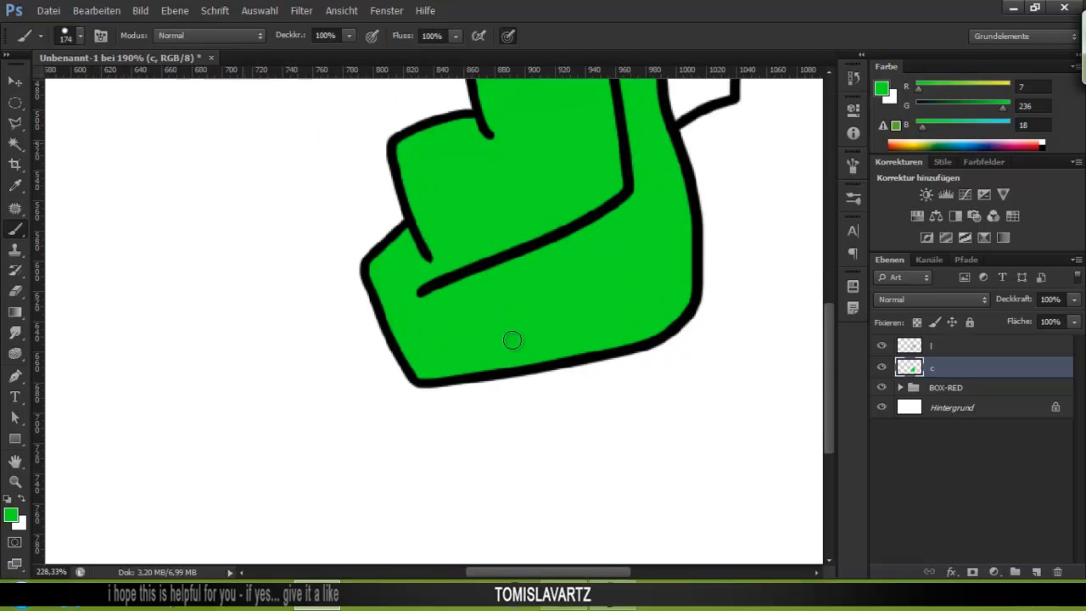
# Examine how the green fill meets the boot's outline, toggling layer l's visibility and briefly restoring the expanded selection.
pyautogui.scroll(1, 474, 332)
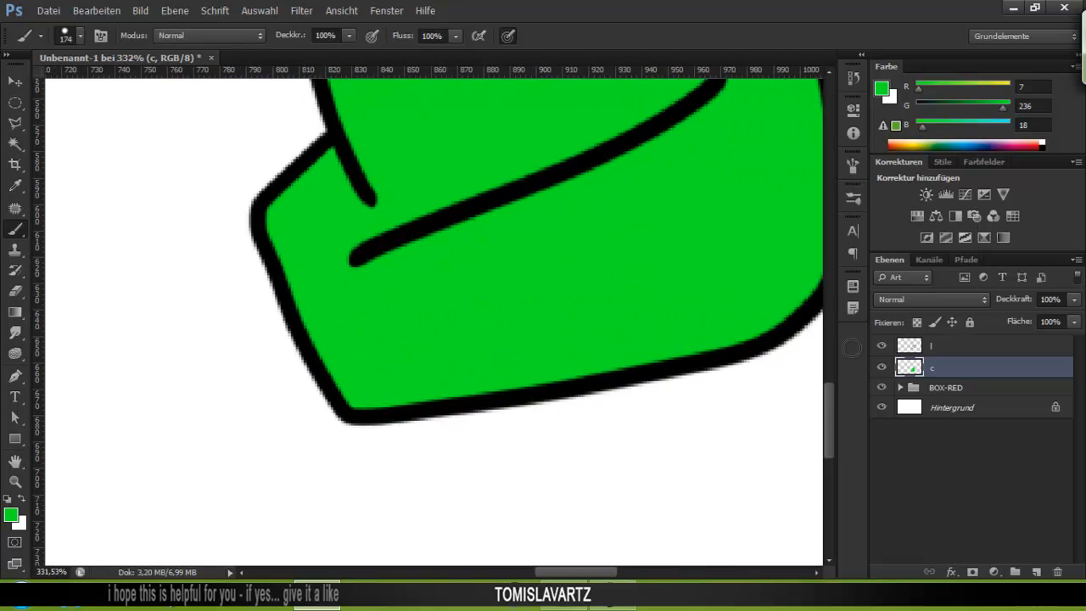
pyautogui.click(883, 345)
pyautogui.click(882, 346)
pyautogui.hotkey('ctrl', 'z')
pyautogui.scroll(4, 349, 282)
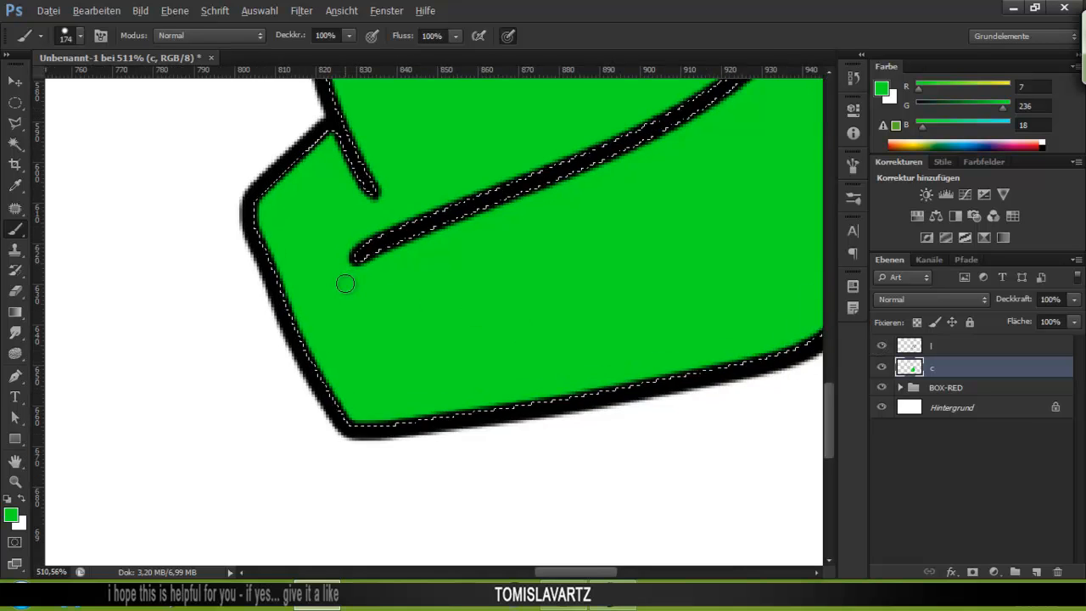
pyautogui.scroll(-9, 367, 245)
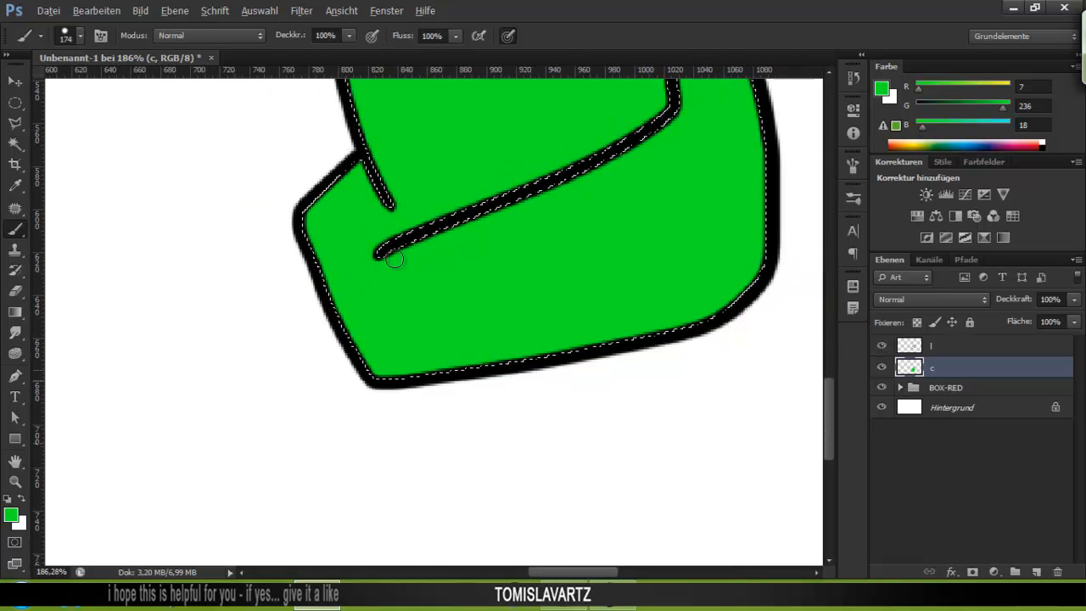
pyautogui.scroll(5, 342, 245)
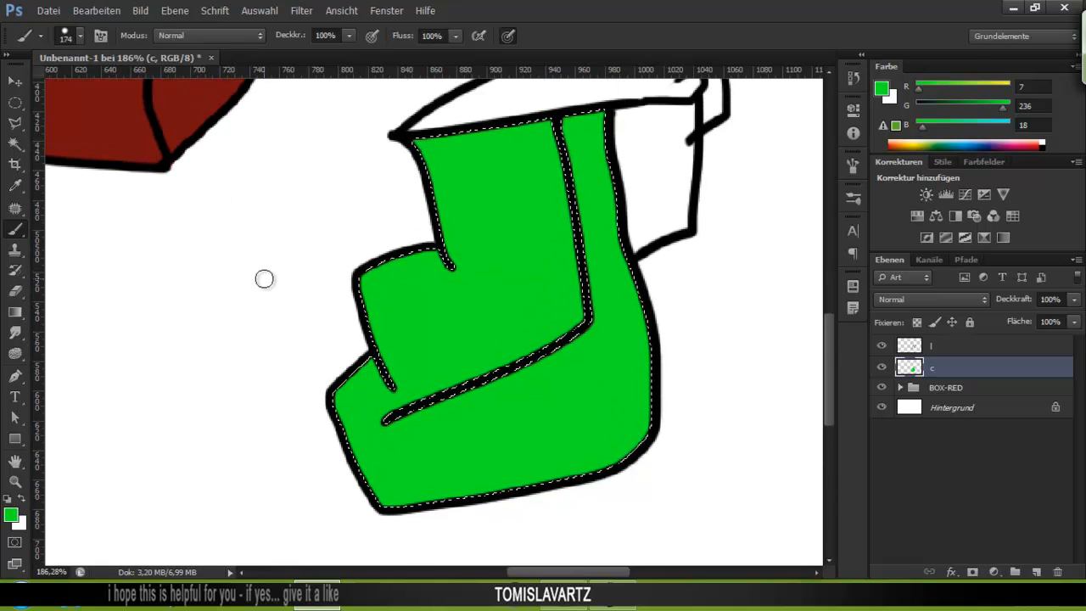
pyautogui.scroll(-2, 569, 364)
pyautogui.hotkey('ctrl', 'd')
# Make a trial selection with the Polygonal Lasso and clear it.
pyautogui.rightClick(15, 123)
pyautogui.click(85, 134)
pyautogui.click(266, 217)
pyautogui.click(377, 74)
pyautogui.click(314, 157)
pyautogui.doubleClick(311, 303)
pyautogui.hotkey('ctrl', 'd')
# Delete the boot layers l and c and add a new empty layer above the BOX-RED group.
pyautogui.scroll(-3, 441, 335)
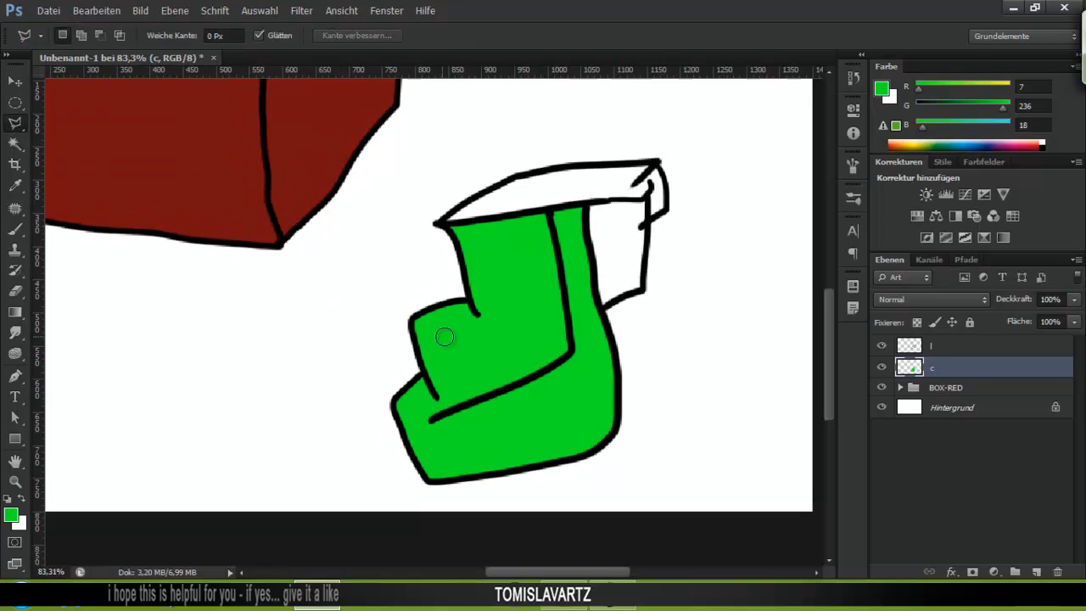
pyautogui.scroll(1, 514, 353)
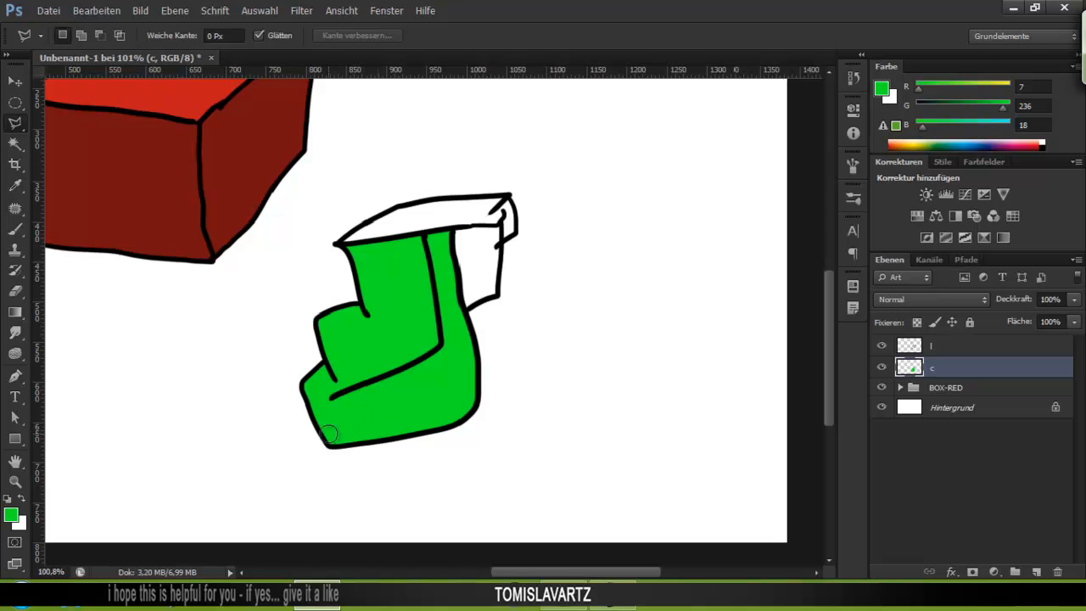
pyautogui.moveTo(310, 389); pyautogui.dragTo(300, 392)
pyautogui.keyDown('shift'); pyautogui.click(932, 346); pyautogui.keyUp('shift')
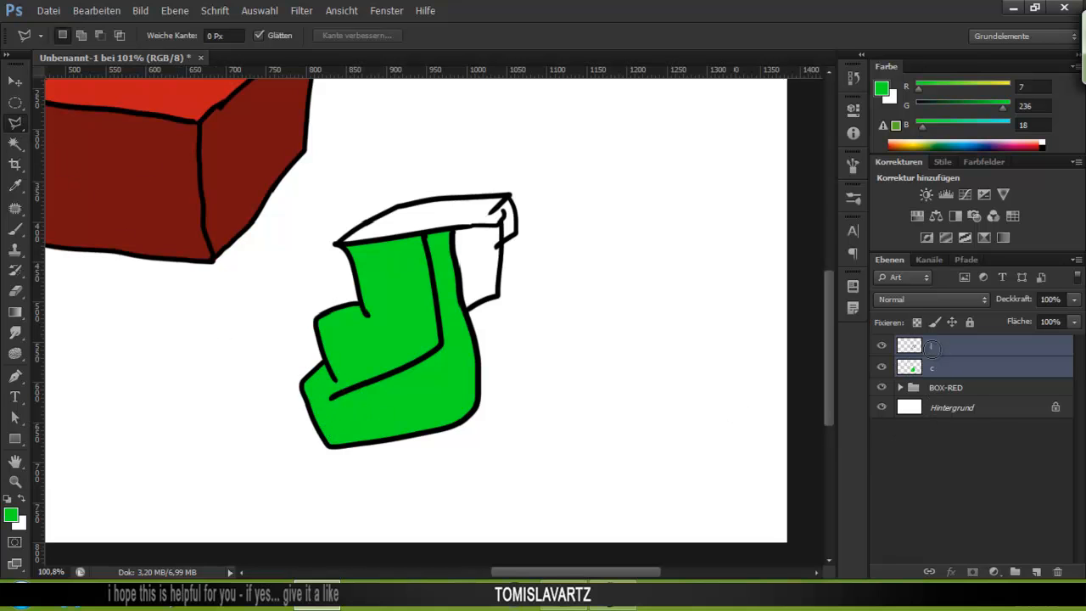
pyautogui.press('Delete')
pyautogui.click(1036, 571)
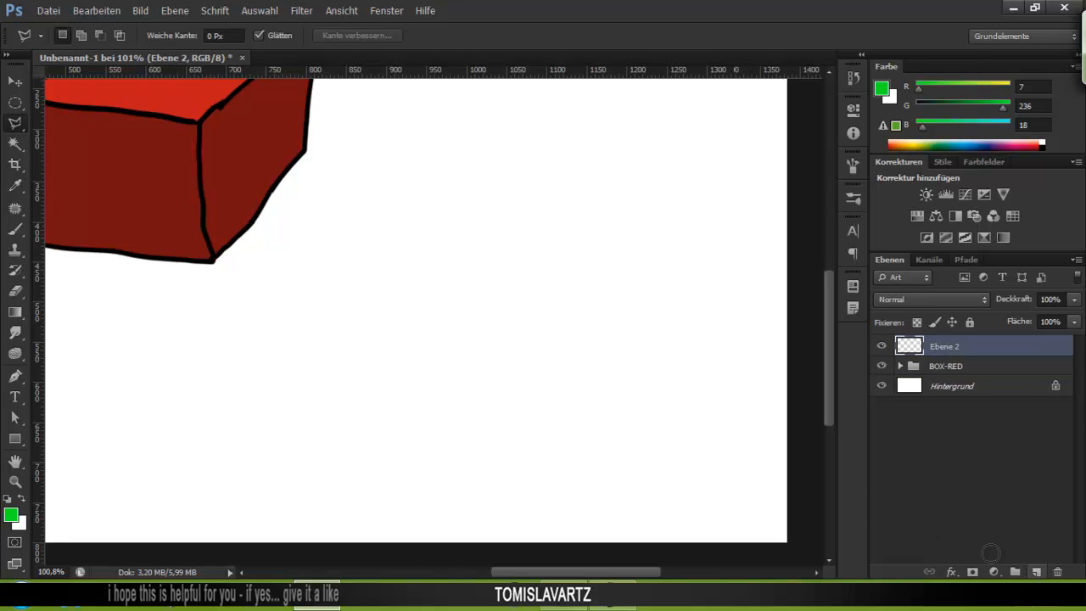
# Draw a large angular black outline beside the red box on the new layer using a 10 px brush.
pyautogui.press('d')
pyautogui.rightClick(402, 305)
pyautogui.click(384, 301)
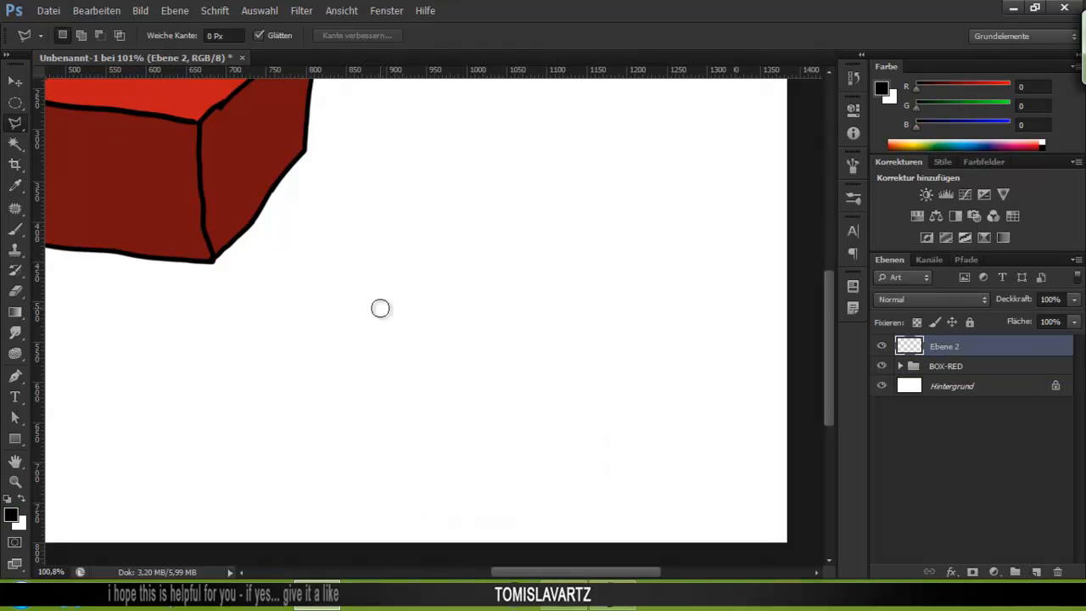
pyautogui.press('b')
pyautogui.rightClick(415, 286)
pyautogui.write('10')
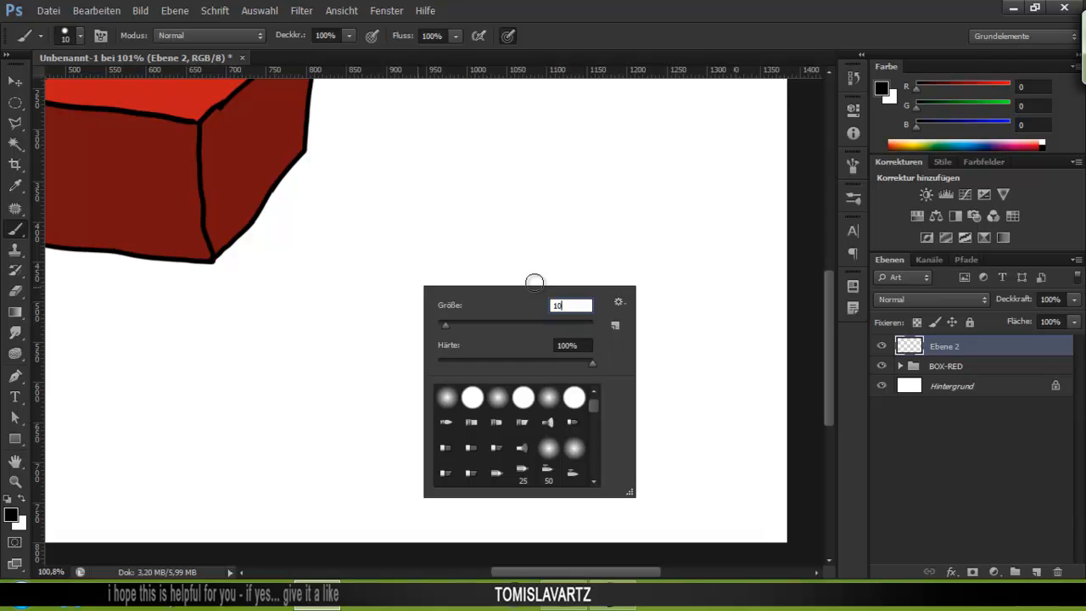
pyautogui.press('Return')
pyautogui.scroll(-3, 539, 293)
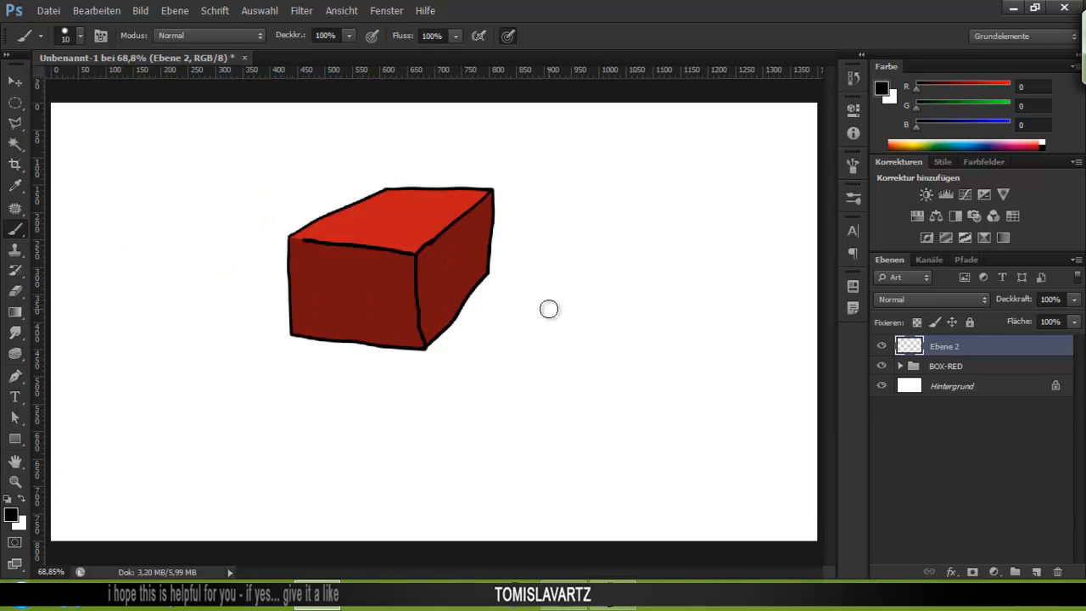
pyautogui.moveTo(561, 198)
pyautogui.mouseDown()
pyautogui.moveTo(736, 216)
pyautogui.moveTo(650, 386)
pyautogui.moveTo(746, 383)
pyautogui.moveTo(670, 488)
pyautogui.moveTo(445, 461)
pyautogui.moveTo(463, 503)
pyautogui.moveTo(367, 503)
pyautogui.moveTo(554, 252)
pyautogui.moveTo(570, 225)
pyautogui.moveTo(564, 200)
pyautogui.mouseUp()
# Try tracing a selection along the new outline with the Polygonal Lasso.
pyautogui.click(15, 123)
pyautogui.scroll(7, 503, 344)
pyautogui.click(468, 226)
pyautogui.click(559, 149)
pyautogui.click(675, 82)
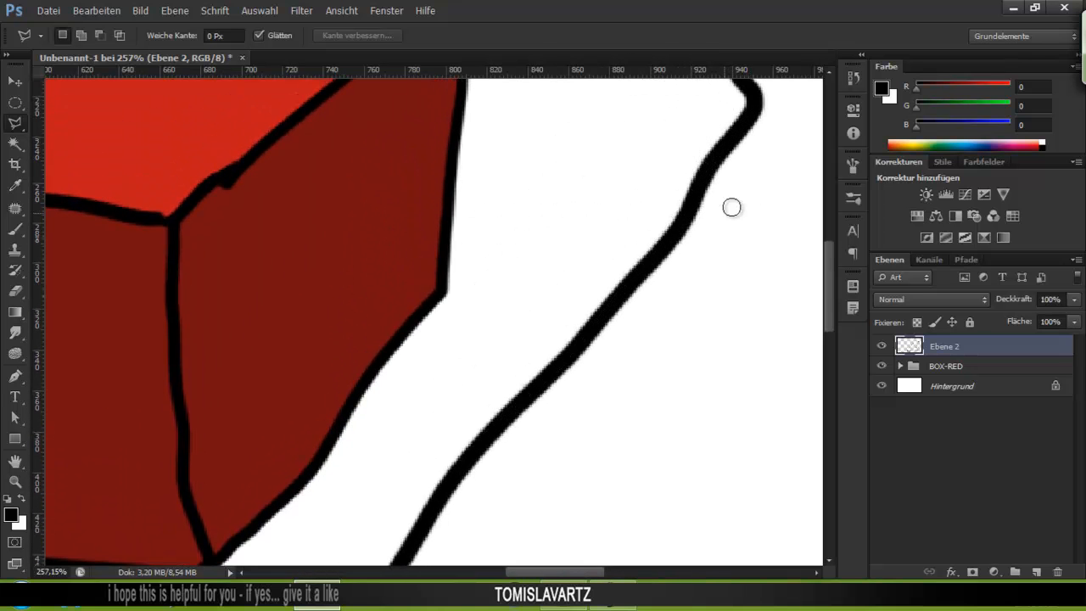
pyautogui.scroll(-5, 640, 357)
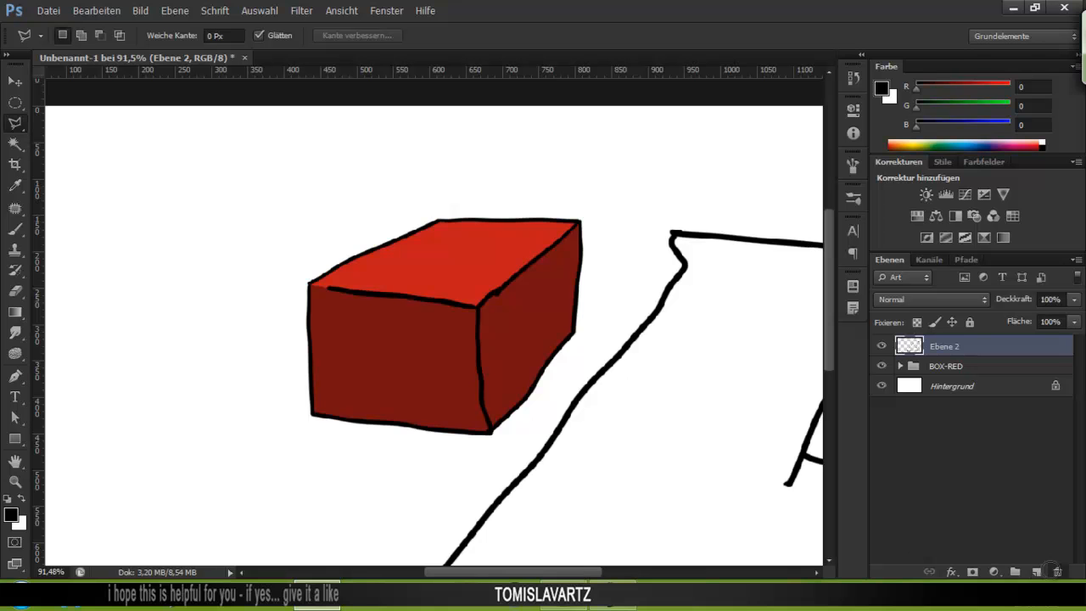
# Add a new empty layer and place it directly below the outline layer Ebene 2.
pyautogui.click(1055, 570)
pyautogui.click(599, 227)
pyautogui.click(1037, 572)
pyautogui.moveTo(945, 346); pyautogui.dragTo(944, 366)
pyautogui.scroll(-2, 471, 406)
pyautogui.scroll(-2, 339, 435)
pyautogui.hscroll(2, 204, 468)
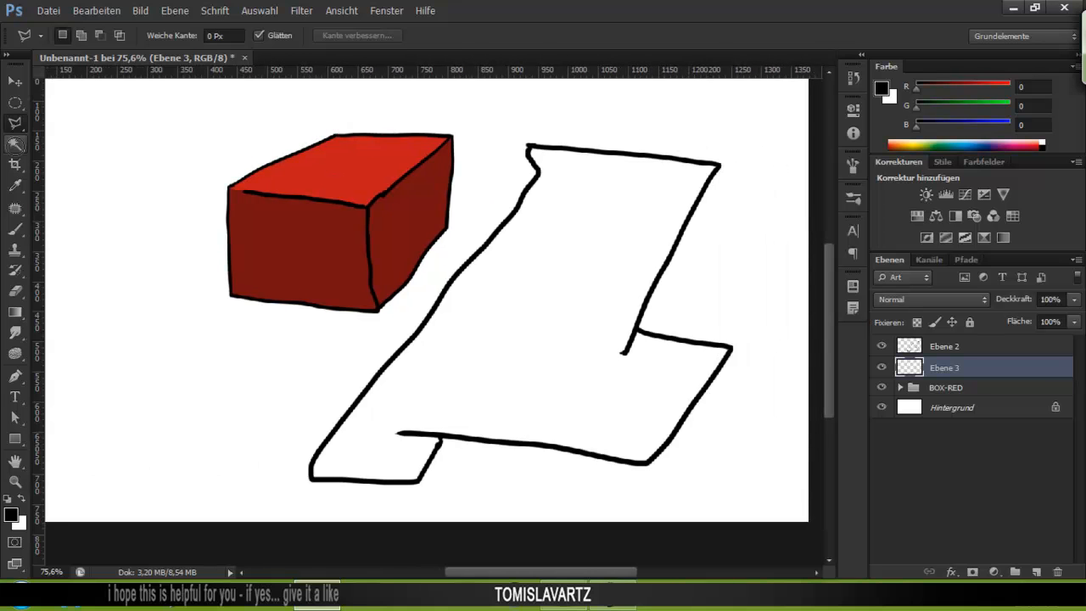
# Select the outline's interior on Ebene 2 with the Magic Wand and expand the selection by 2 pixels.
pyautogui.click(15, 144)
pyautogui.click(1002, 348)
pyautogui.click(486, 335)
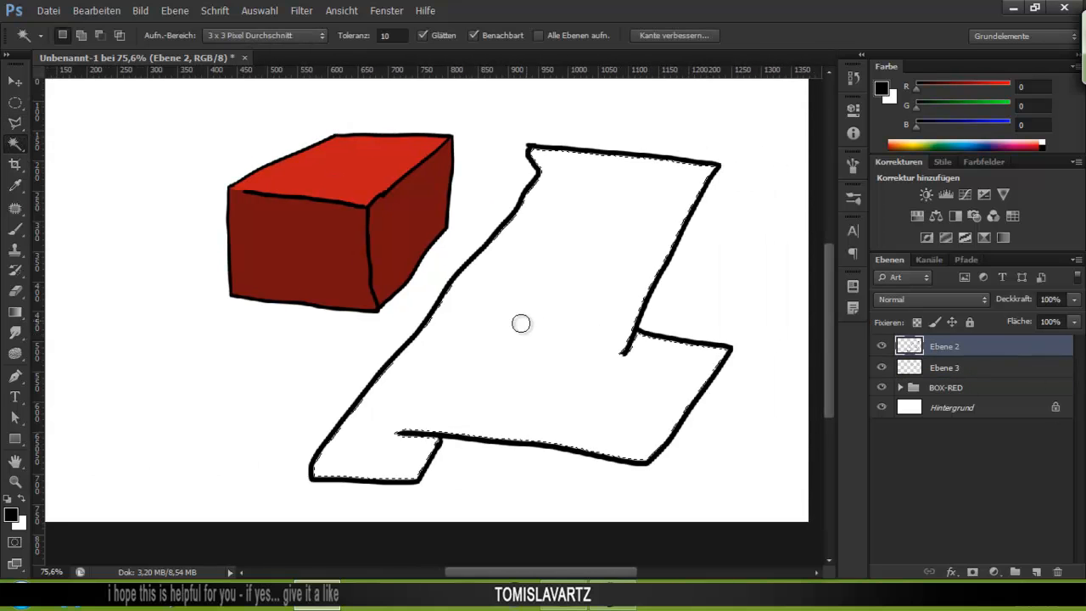
pyautogui.click(259, 10)
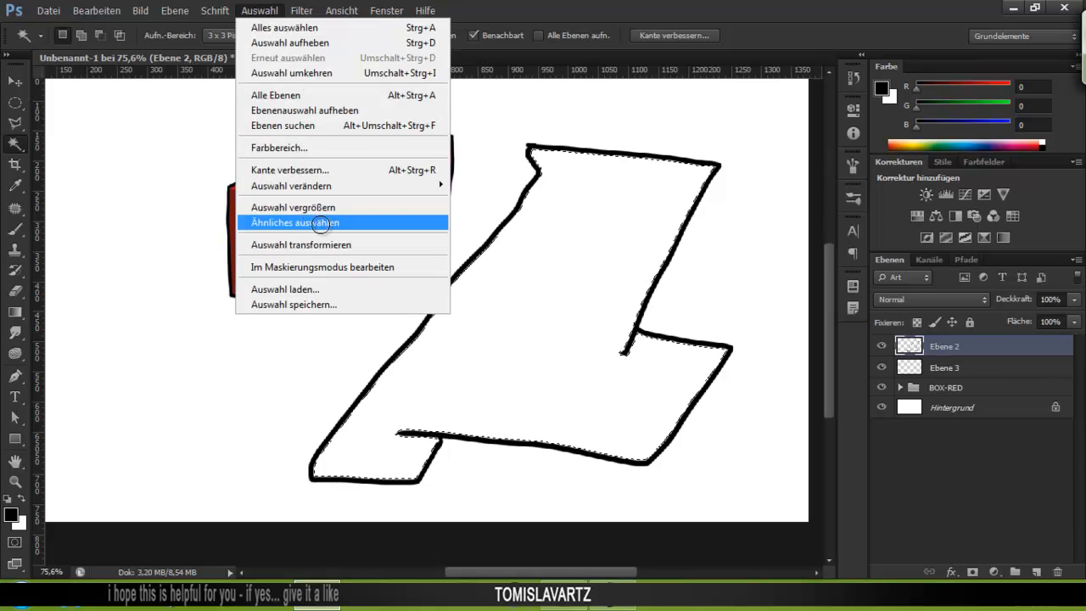
pyautogui.moveTo(399, 181)
pyautogui.click(551, 213)
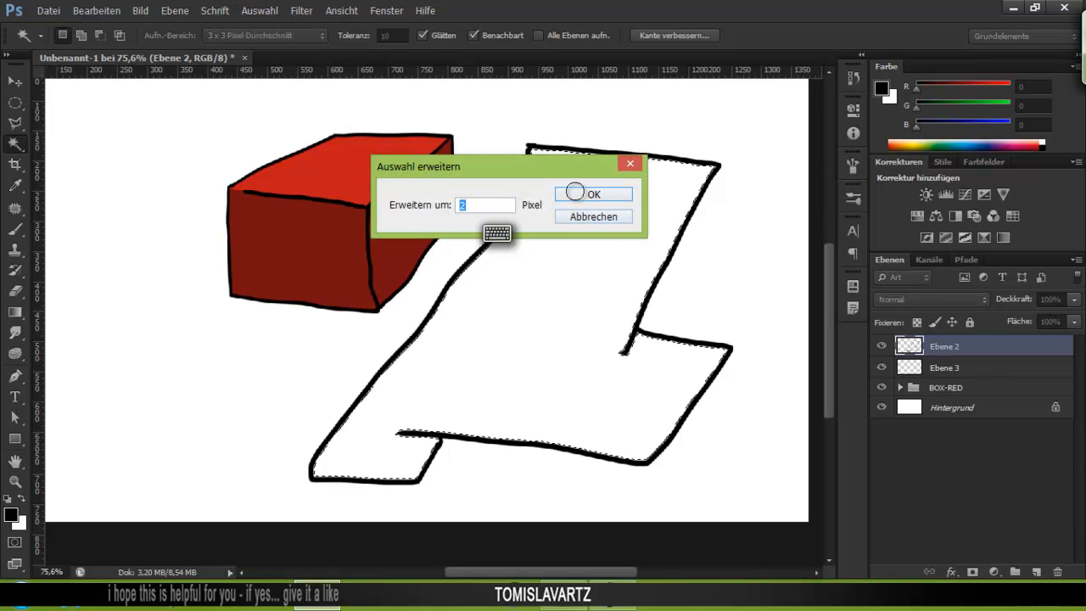
pyautogui.click(563, 191)
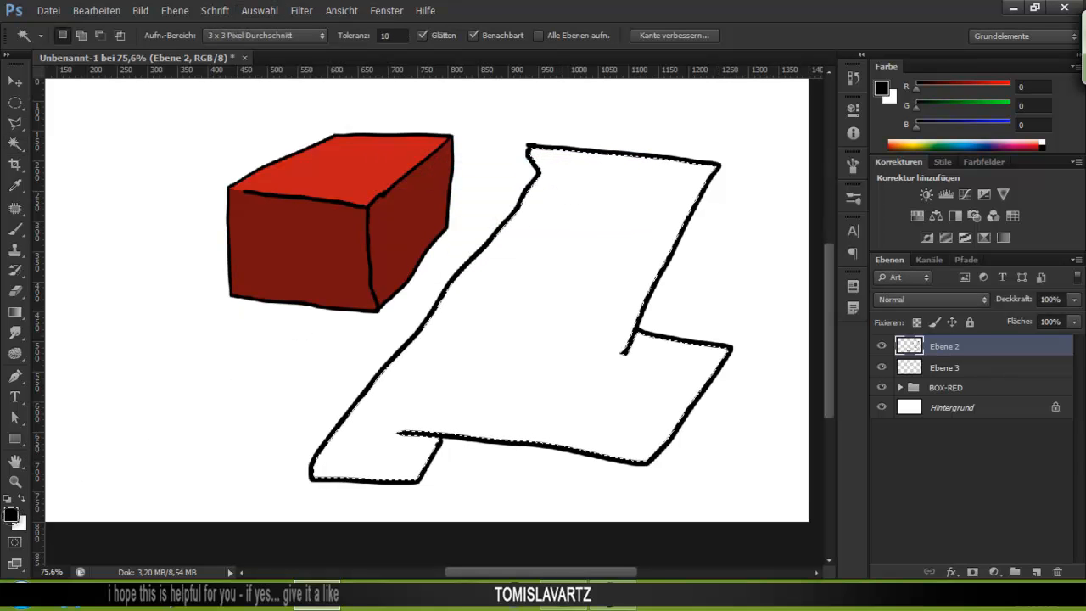
# Set the foreground colour to dark red 9e0202.
pyautogui.click(10, 514)
pyautogui.click(707, 358)
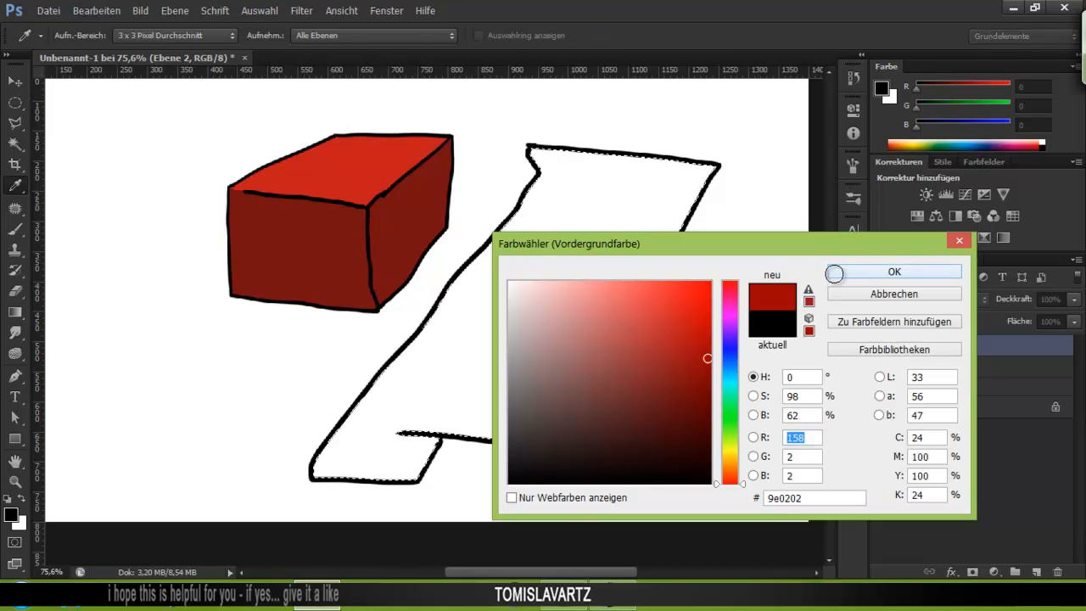
pyautogui.click(832, 274)
# Try painting the selected area red on outline layer Ebene 2 with a 547 px brush, and undo back to the unpainted selection.
pyautogui.press('b')
pyautogui.moveTo(509, 291)
pyautogui.mouseDown()
pyautogui.moveTo(652, 303)
pyautogui.moveTo(221, 501)
pyautogui.moveTo(474, 353)
pyautogui.mouseUp()
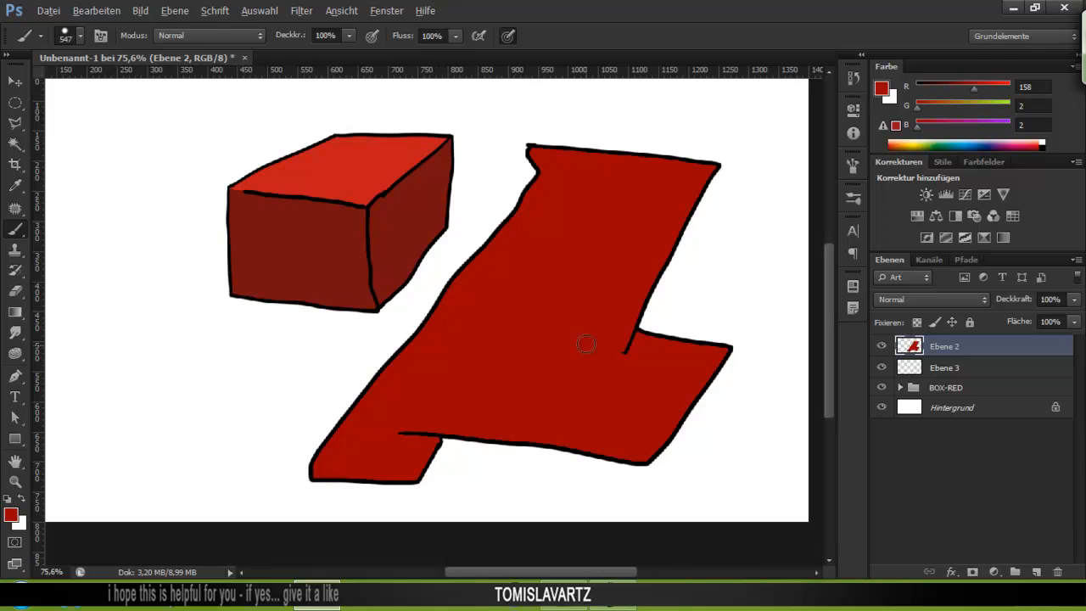
pyautogui.scroll(5, 584, 340)
pyautogui.scroll(2, 550, 261)
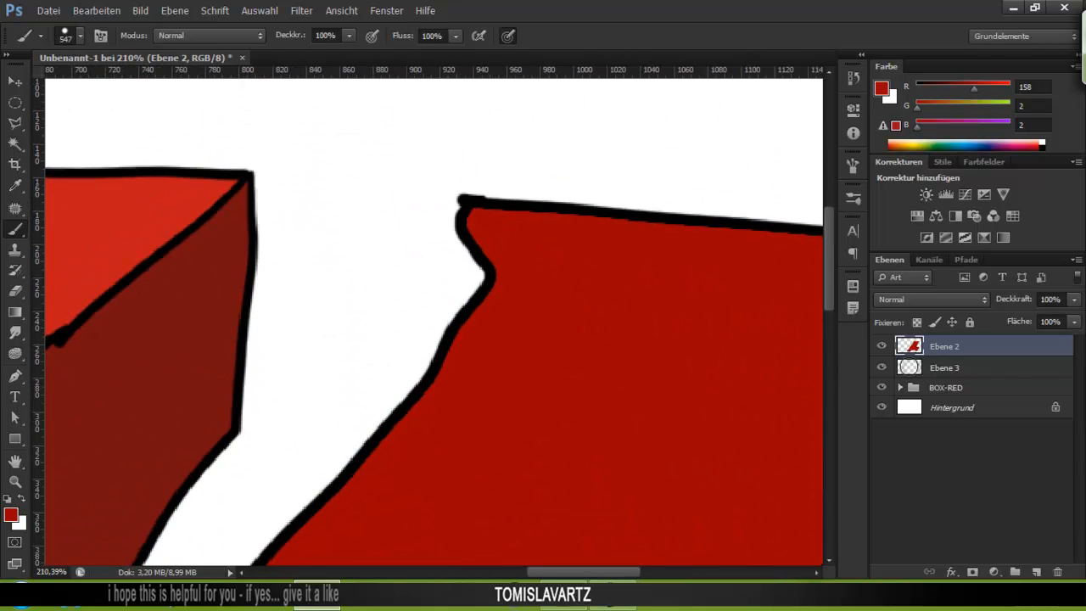
pyautogui.hotkey('ctrl', 'alt', 'z')
pyautogui.hotkey('ctrl', 'alt', 'z')
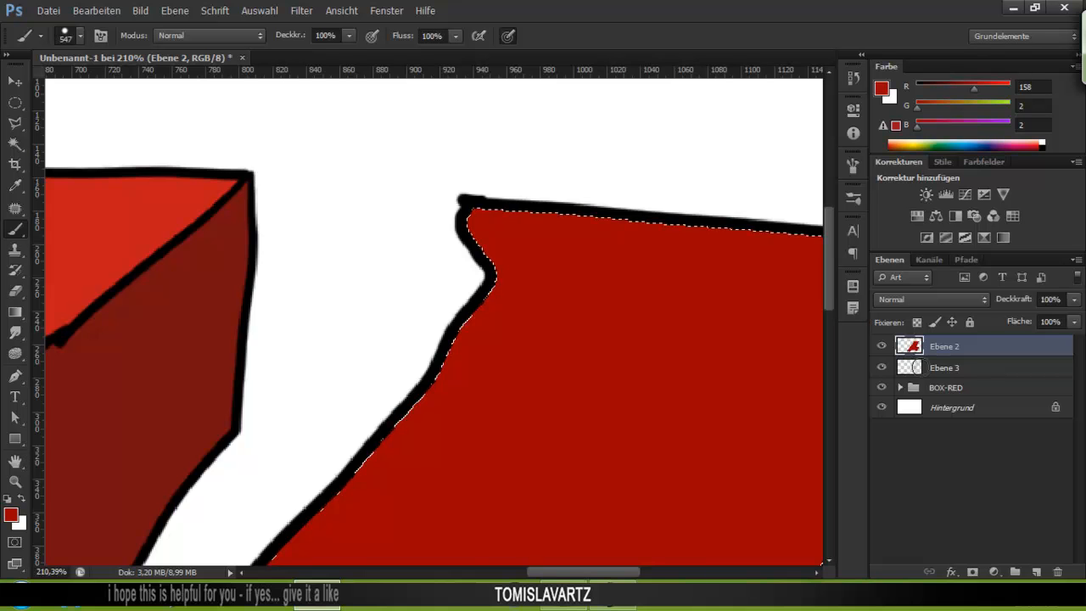
# Paint the selected area dark red on layer Ebene 3 with the 547 px brush and clear the selection.
pyautogui.hotkey('alt', '[')
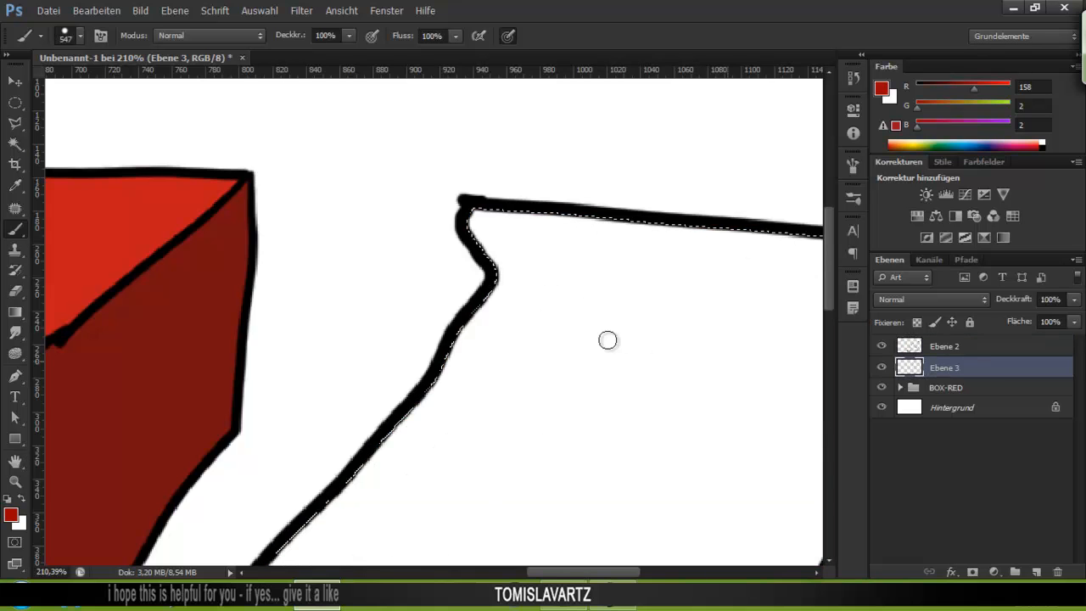
pyautogui.scroll(-5, 606, 339)
pyautogui.scroll(-2, 604, 350)
pyautogui.hotkey('alt', 'BackSpace')
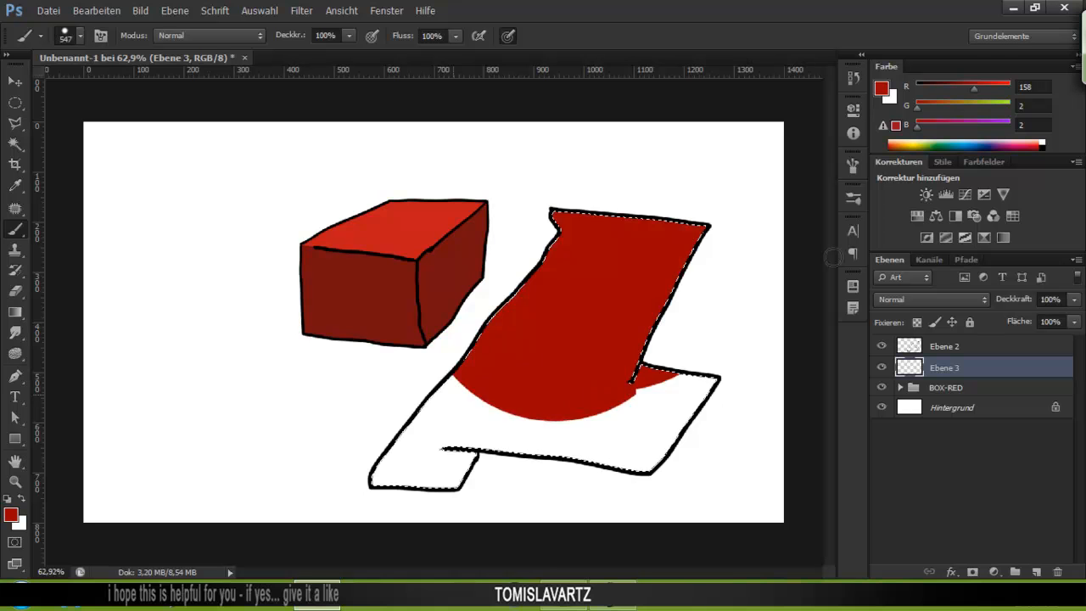
pyautogui.hotkey('ctrl', 'd')
pyautogui.scroll(3, 454, 446)
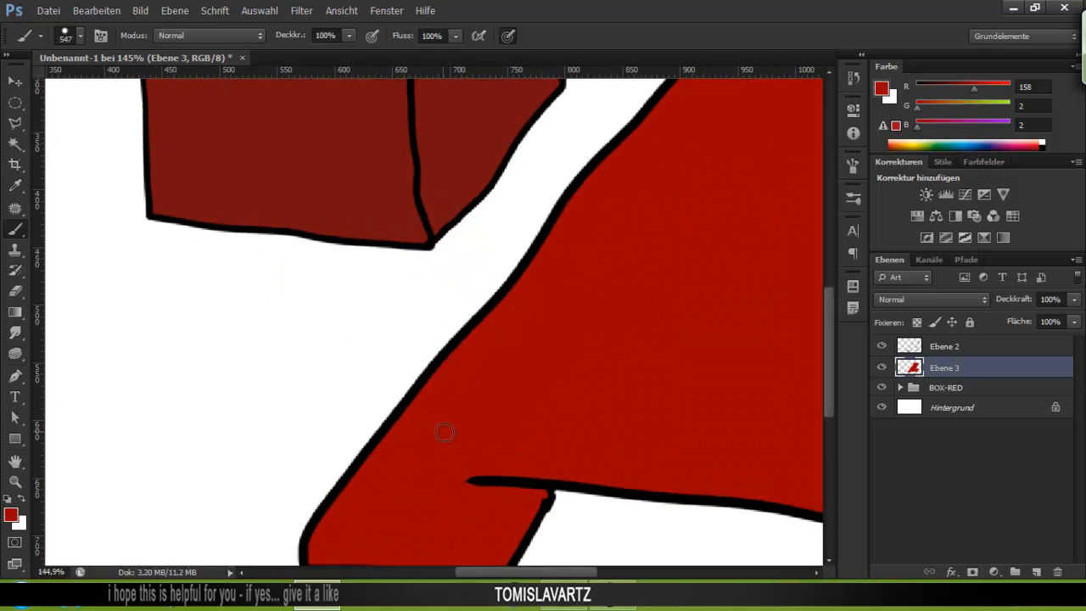
pyautogui.click(12, 515)
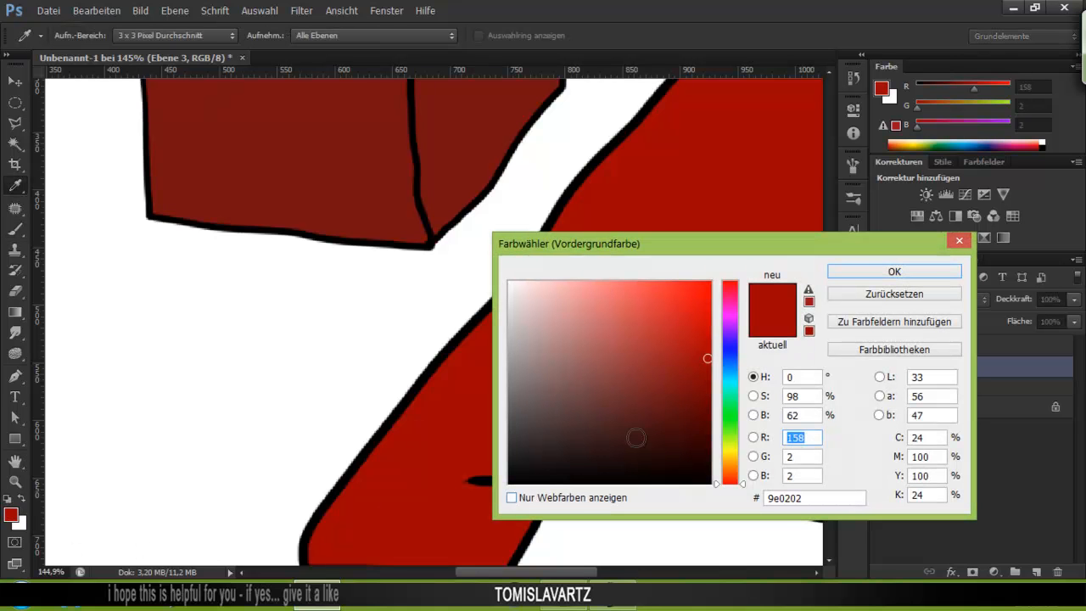
pyautogui.click(721, 369)
pyautogui.click(686, 347)
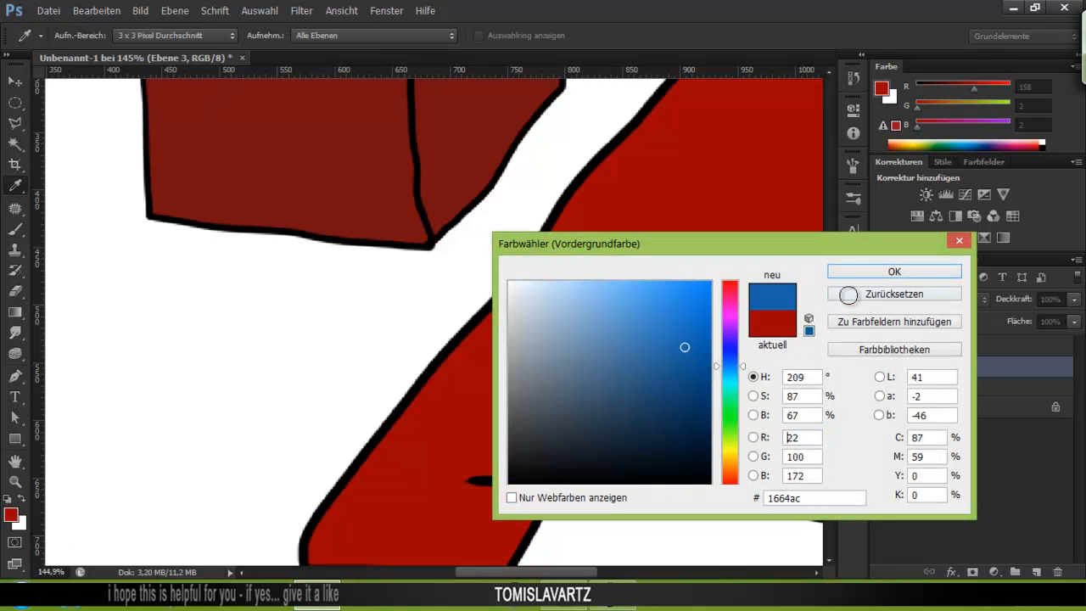
pyautogui.click(840, 294)
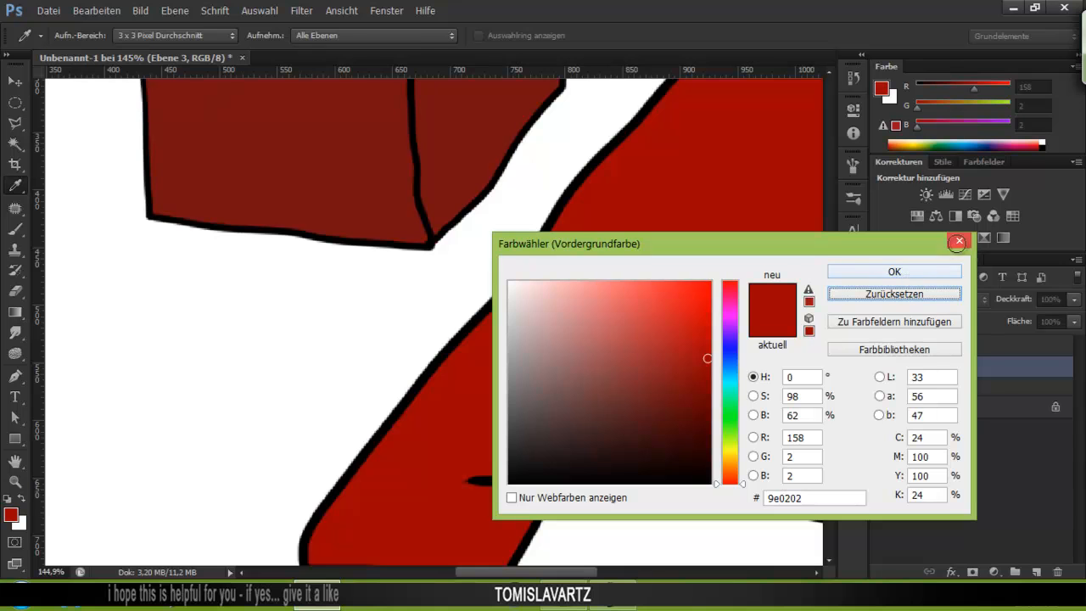
pyautogui.click(959, 241)
pyautogui.press('b')
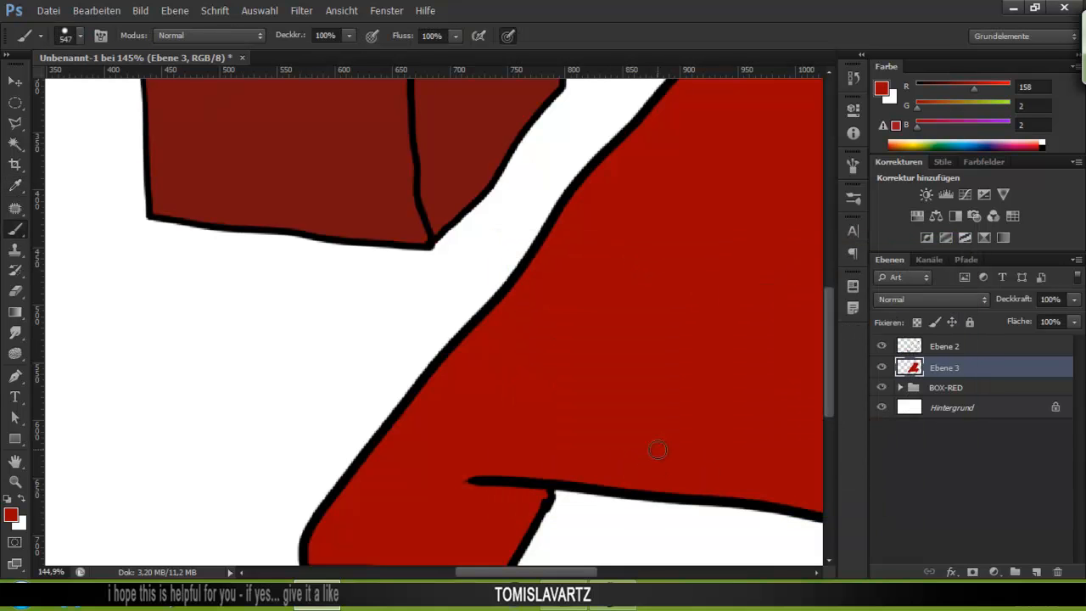
# Bring back the cleared selection of the red shape and expand it once more.
pyautogui.hotkey('ctrl', 'z')
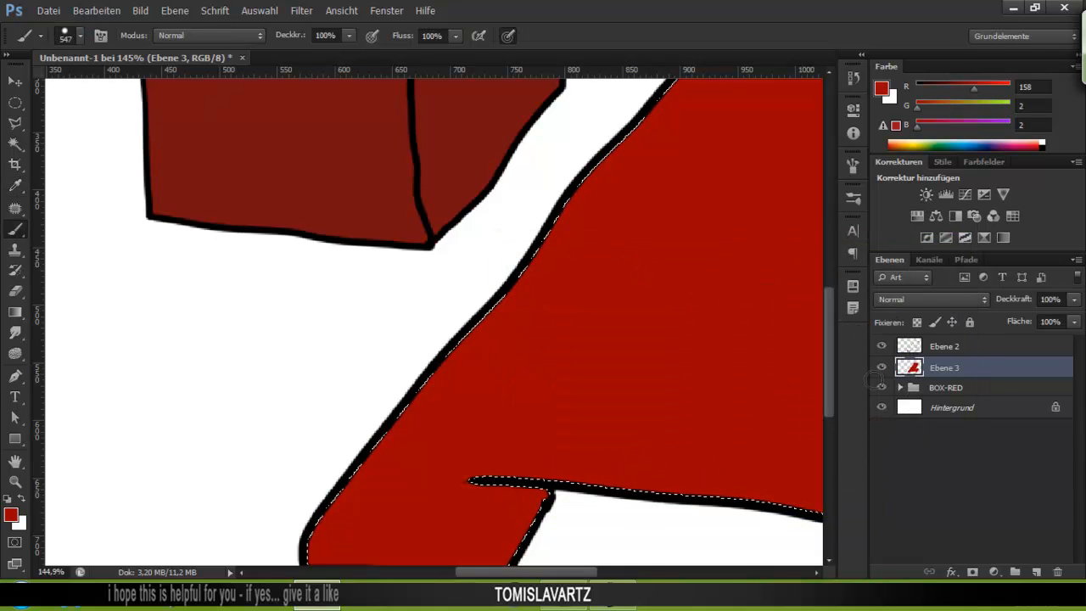
pyautogui.click(301, 11)
pyautogui.moveTo(374, 185)
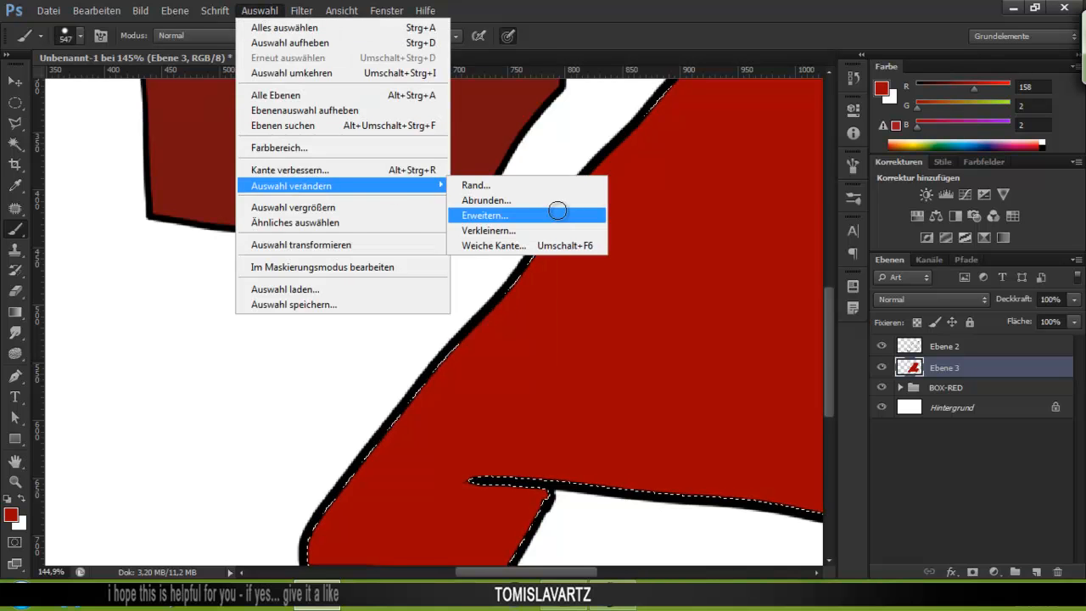
pyautogui.click(521, 216)
pyautogui.press('Return')
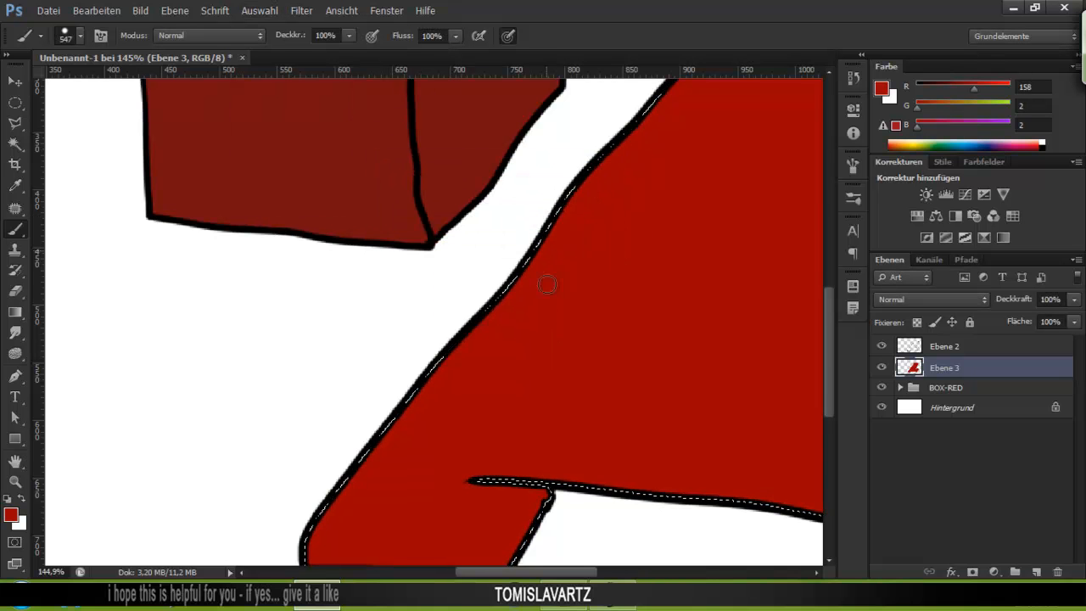
# Fill the expanded selection with dark red on outline layer Ebene 2 and clear the selection.
pyautogui.scroll(-5, 590, 328)
pyautogui.click(947, 346)
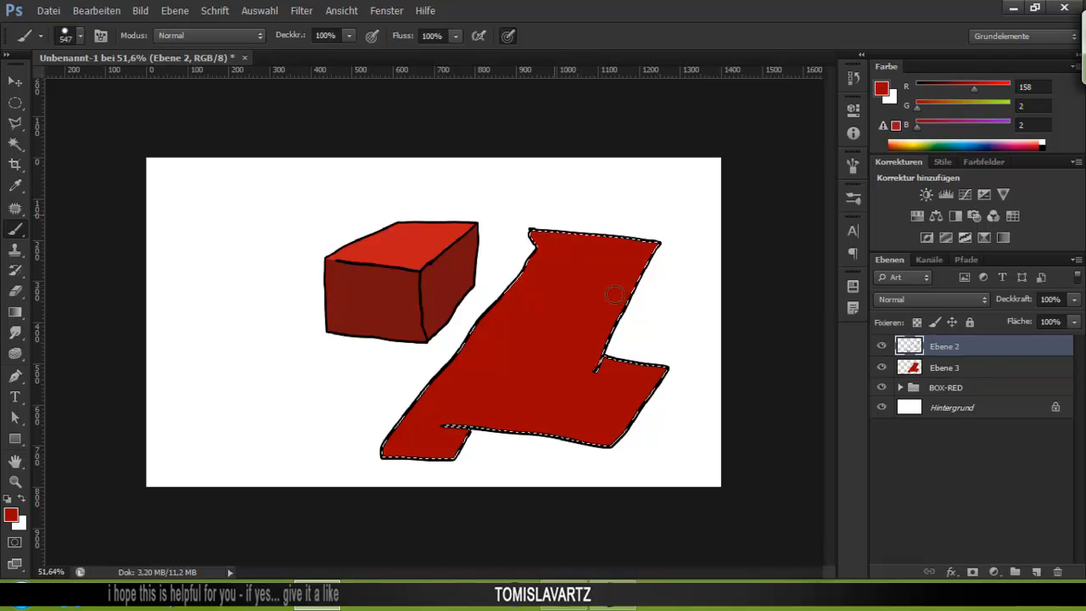
pyautogui.hotkey('alt', 'BackSpace')
pyautogui.hotkey('ctrl', 'd')
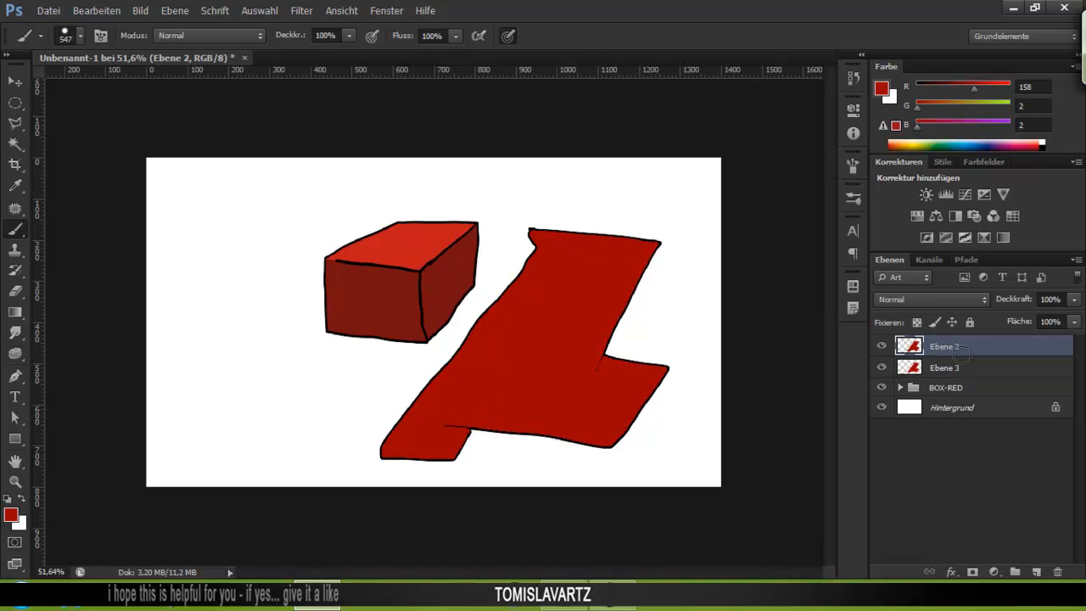
# Hide and show Ebene 2 to compare it with Ebene 3, and examine the outline's inner edge up close.
pyautogui.click(883, 345)
pyautogui.scroll(4, 572, 332)
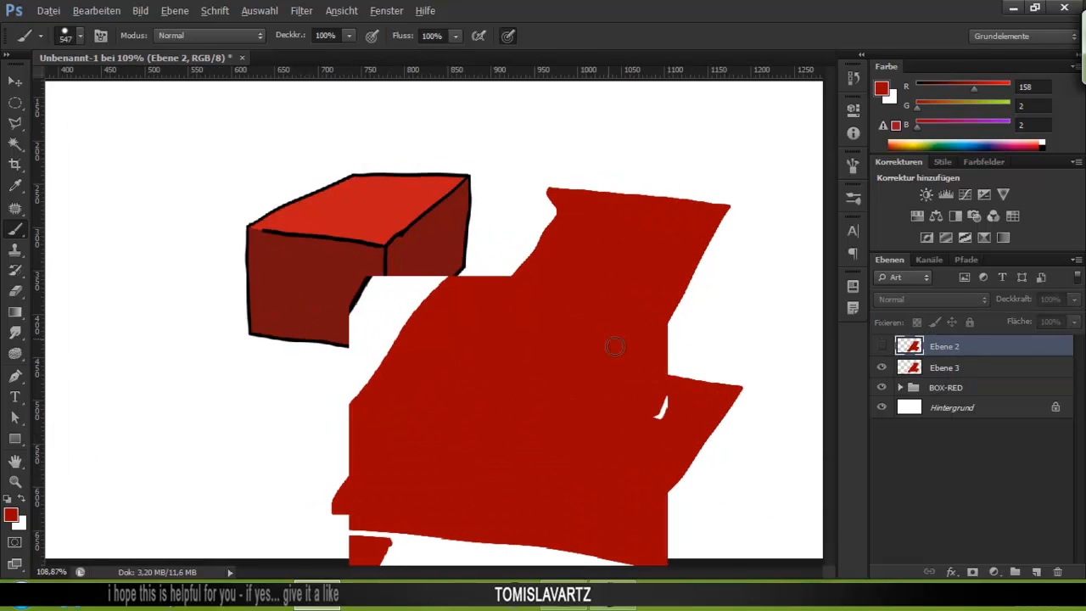
pyautogui.click(882, 345)
pyautogui.scroll(6, 495, 212)
pyautogui.scroll(3, 406, 320)
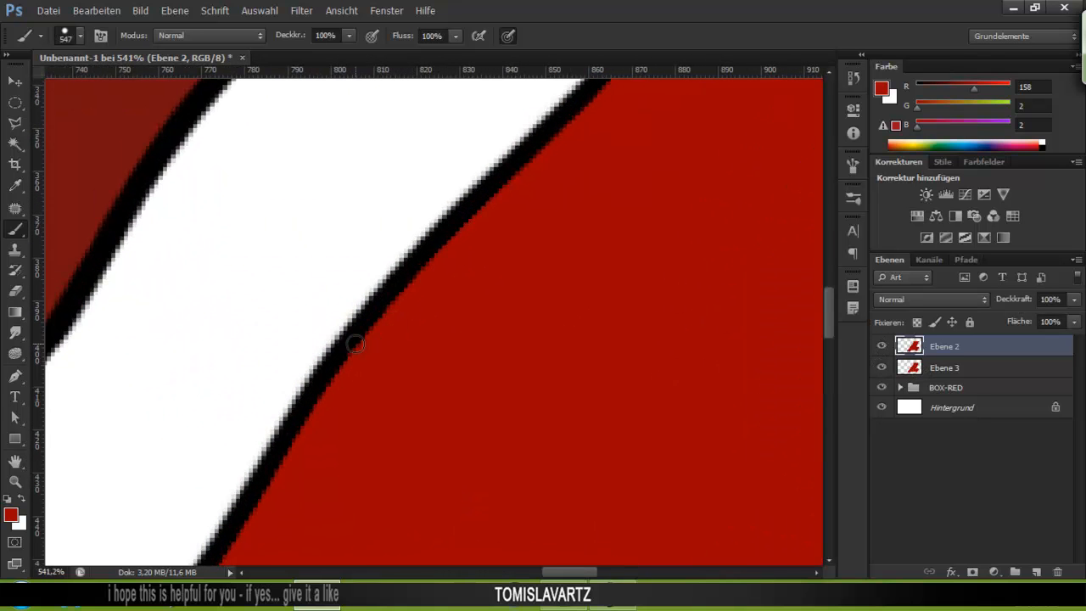
# Try a small Polygonal Lasso selection along the inner edge of the red shape's outline, and clear it.
pyautogui.click(16, 123)
pyautogui.scroll(2, 441, 308)
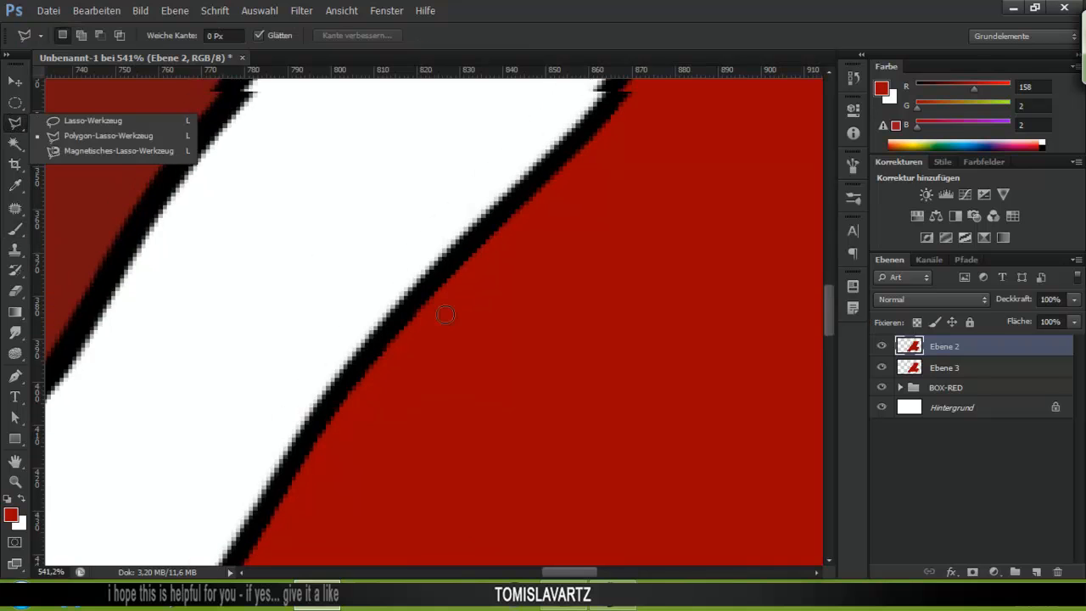
pyautogui.click(449, 285)
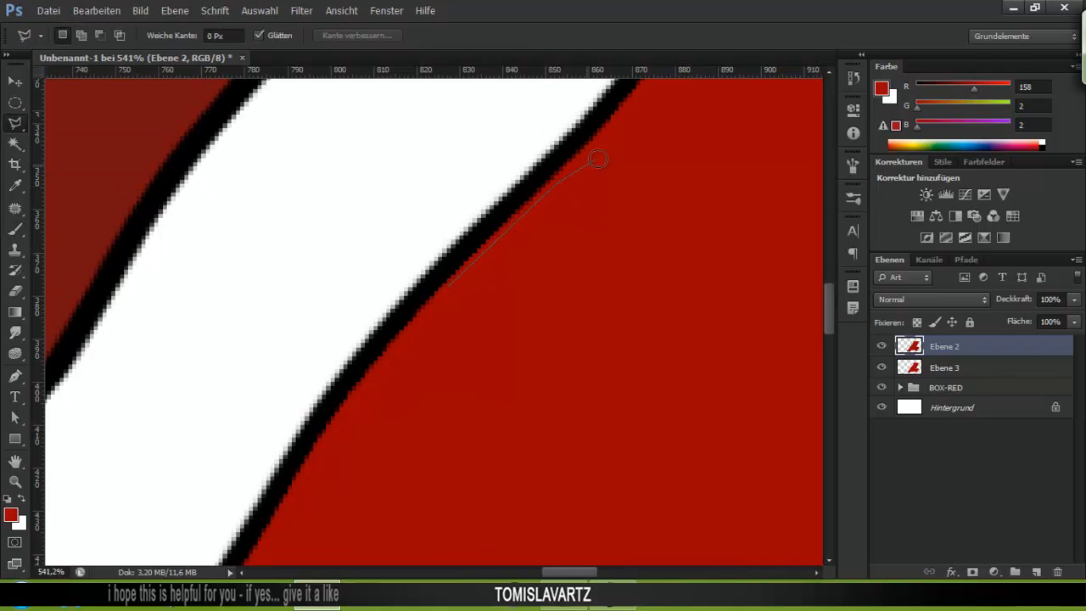
pyautogui.doubleClick(578, 263)
pyautogui.hotkey('ctrl', 'd')
pyautogui.scroll(-5, 541, 305)
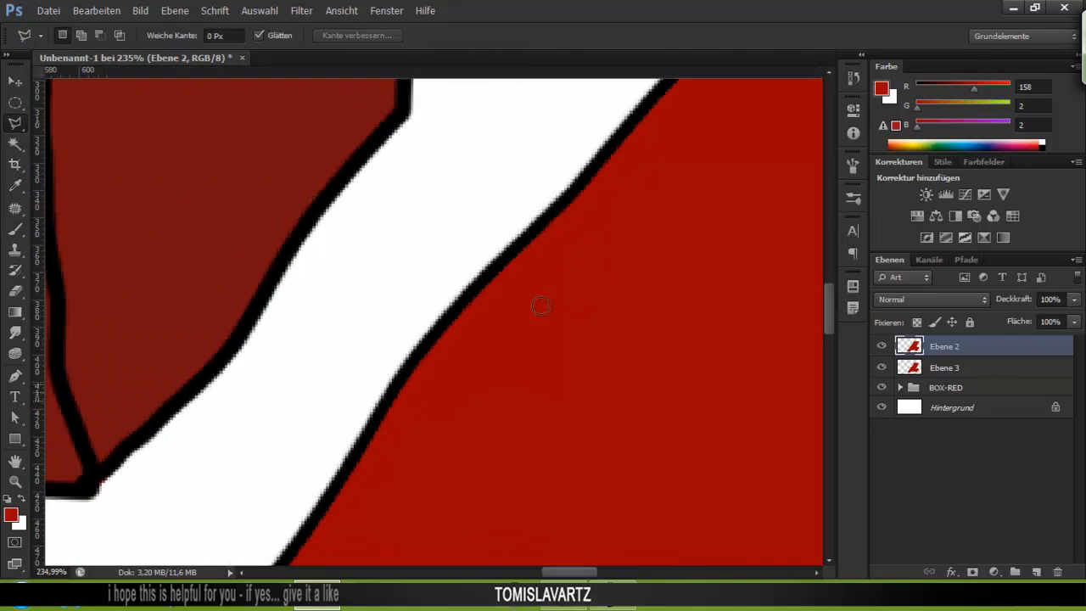
# Undo the red fill on Ebene 2 and clear the restored selection.
pyautogui.scroll(5, 541, 305)
pyautogui.hscroll(3, 541, 322)
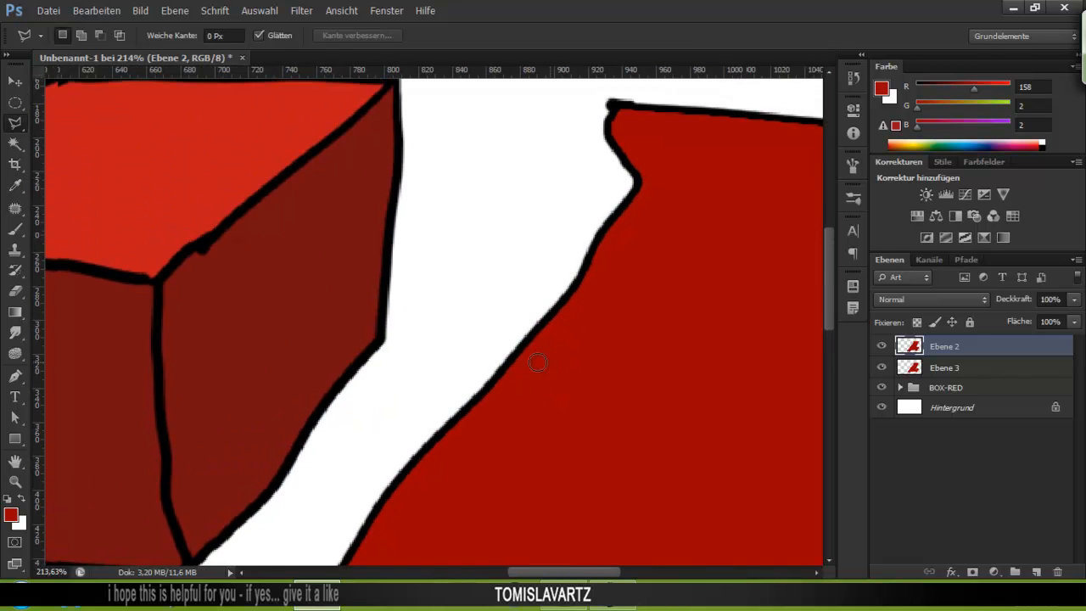
pyautogui.scroll(1, 550, 347)
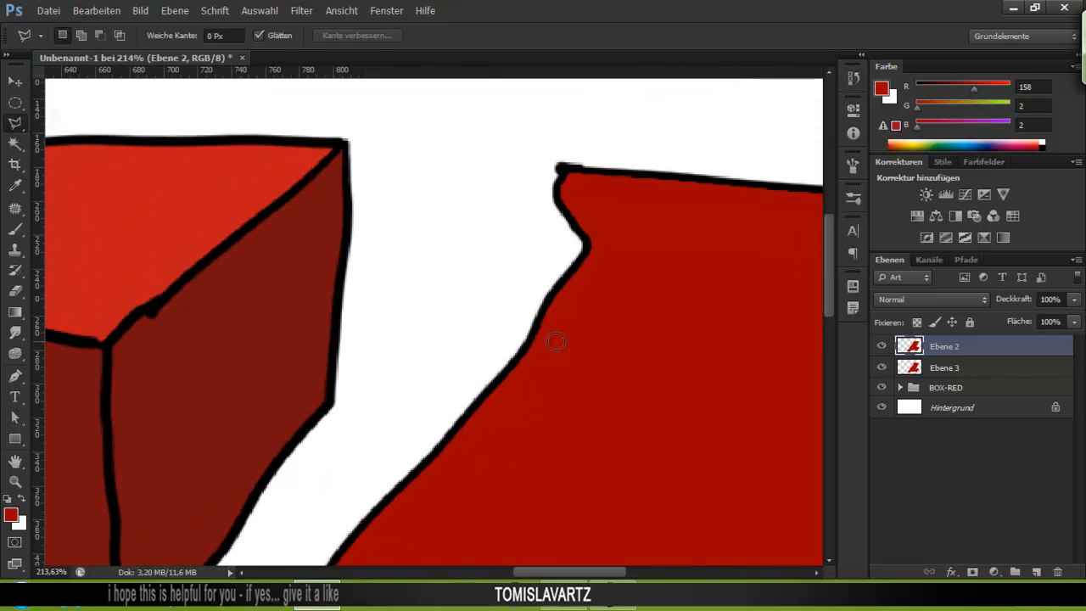
pyautogui.hotkey('ctrl', 'shift', 'd')
pyautogui.hotkey('ctrl', 'alt', 'z')
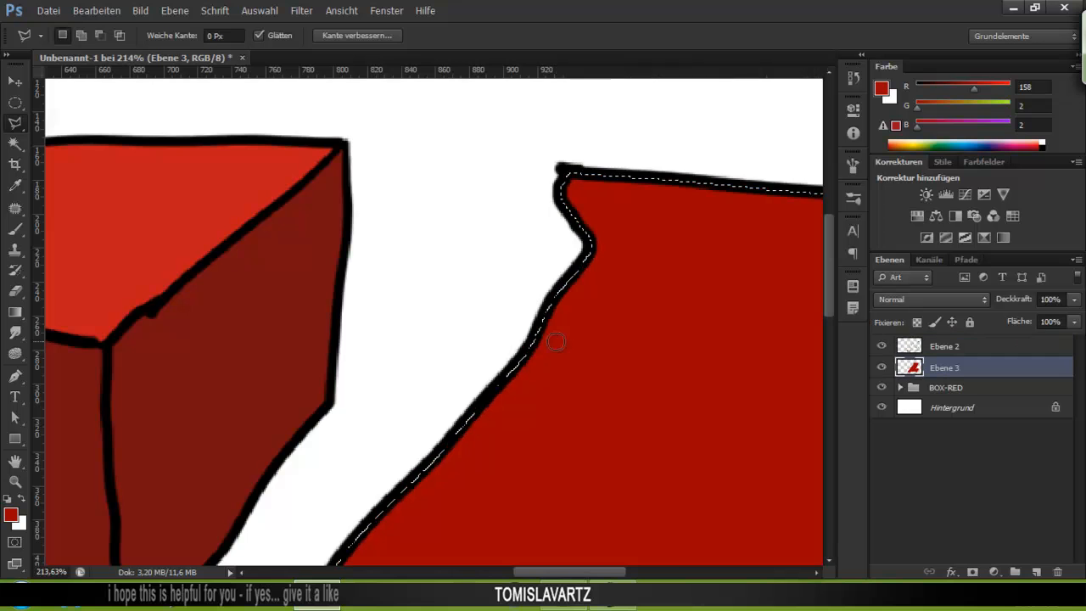
pyautogui.hotkey('ctrl', 'd')
# Examine where the red fill meets the outline and compare the image with Ebene 2 hidden and shown.
pyautogui.scroll(3, 557, 339)
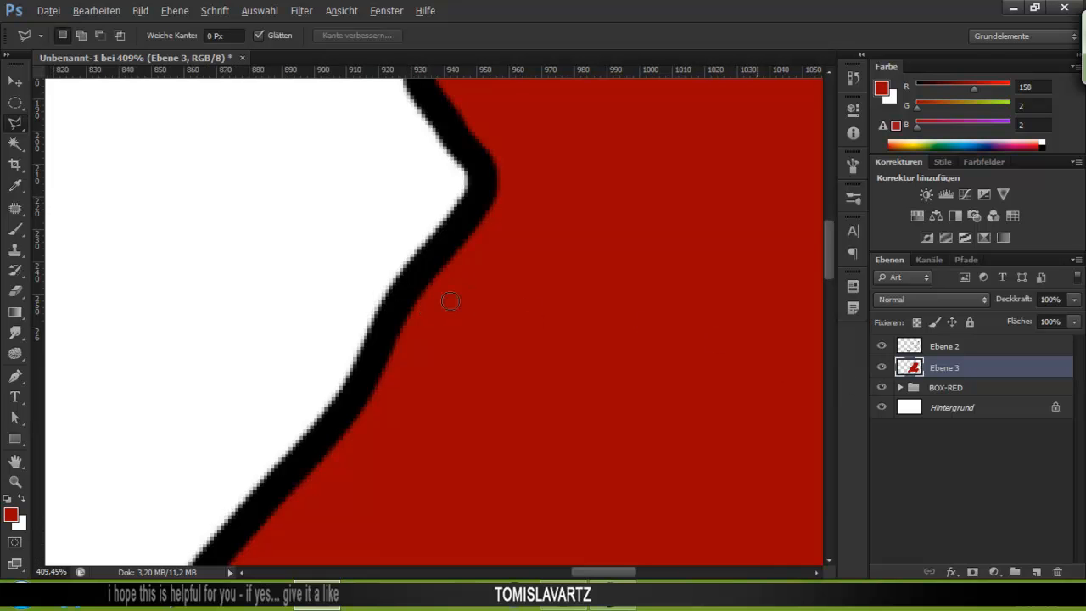
pyautogui.scroll(-5, 449, 301)
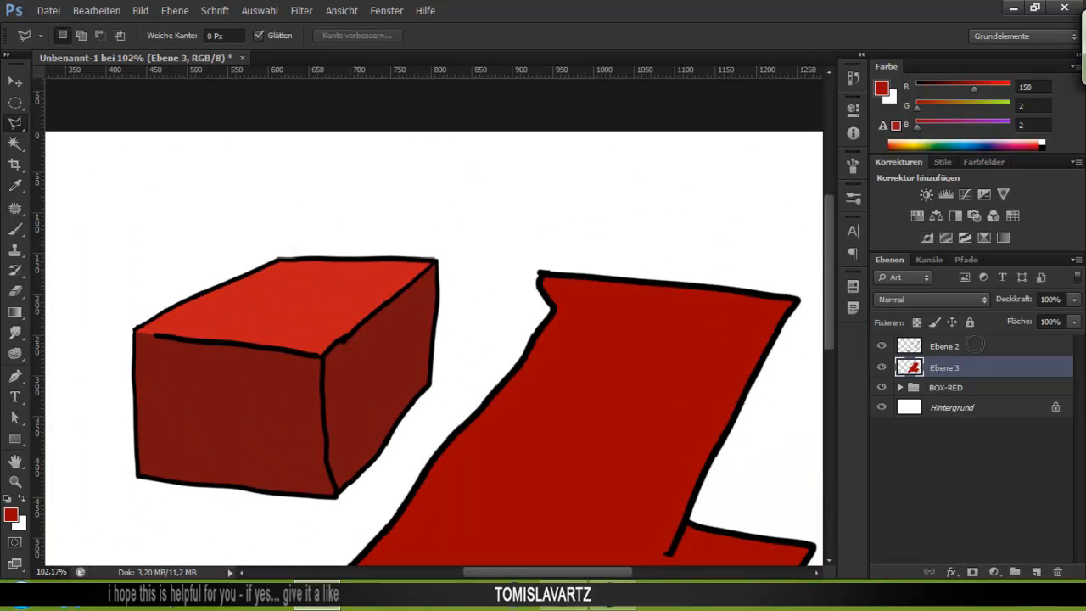
pyautogui.keyDown('shift'); pyautogui.click(976, 345); pyautogui.keyUp('shift')
pyautogui.click(933, 367)
pyautogui.click(882, 346)
pyautogui.click(882, 345)
pyautogui.scroll(-4, 441, 381)
pyautogui.hscroll(-2, 432, 417)
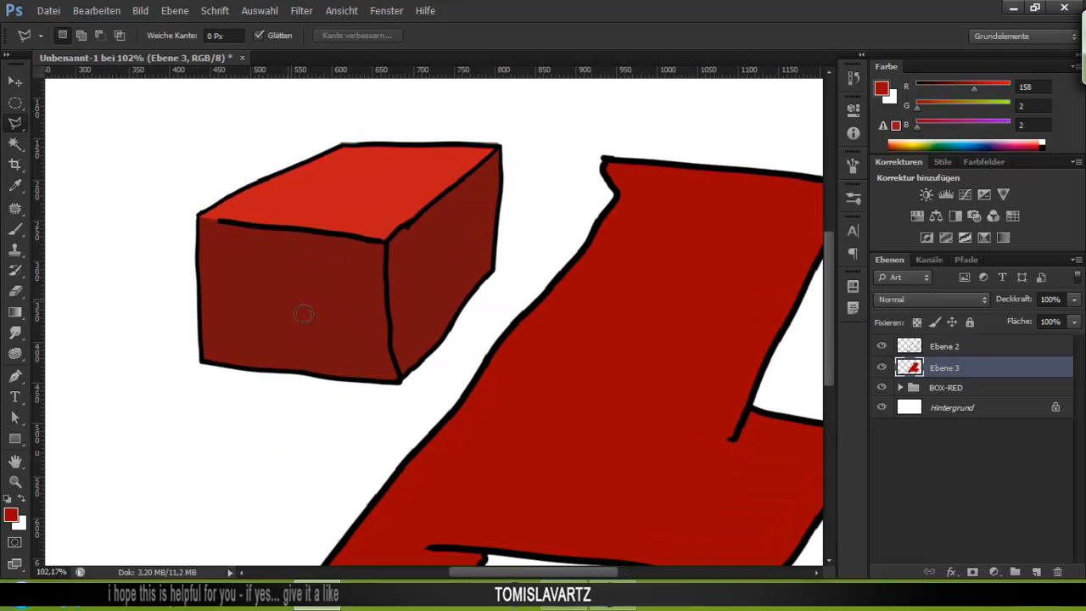
# Delete layers Ebene 2 and Ebene 3 together and expand the BOX-RED group.
pyautogui.click(946, 345)
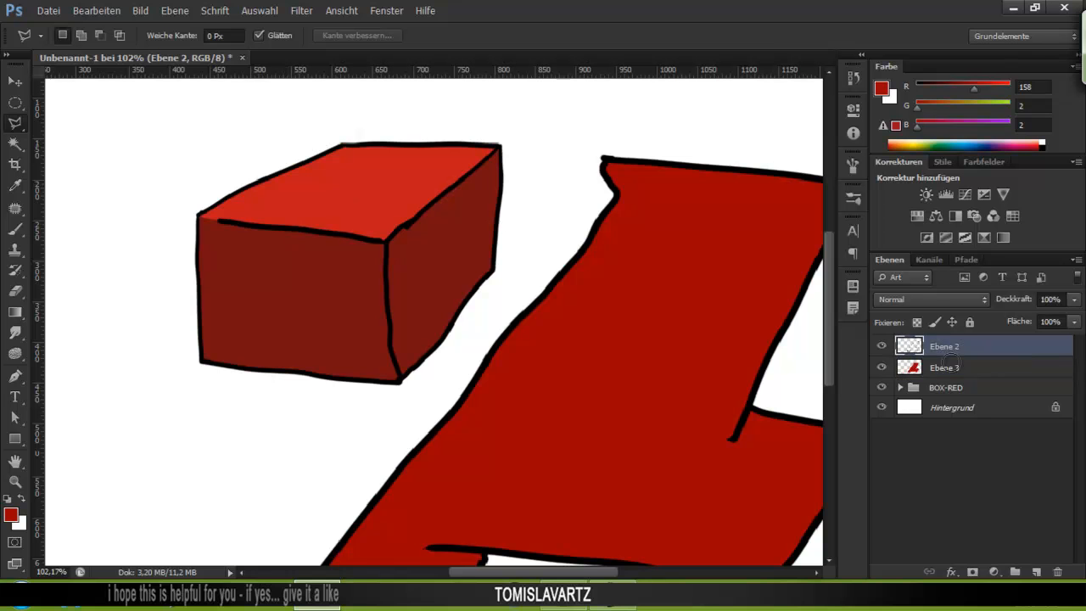
pyautogui.keyDown('ctrl'); pyautogui.click(945, 367); pyautogui.keyUp('ctrl')
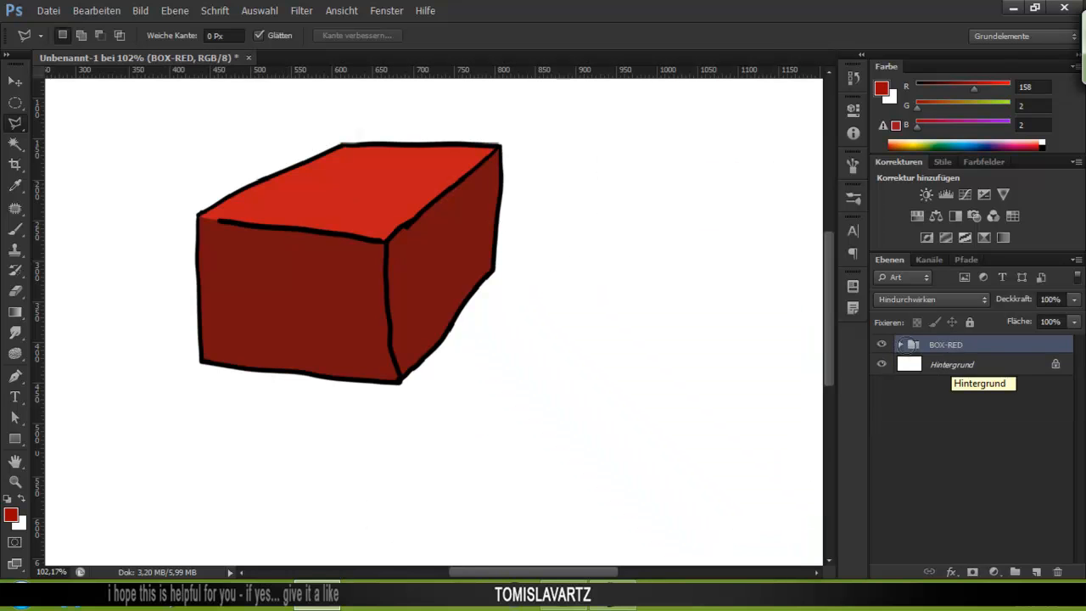
pyautogui.click(900, 344)
pyautogui.scroll(-4, 718, 321)
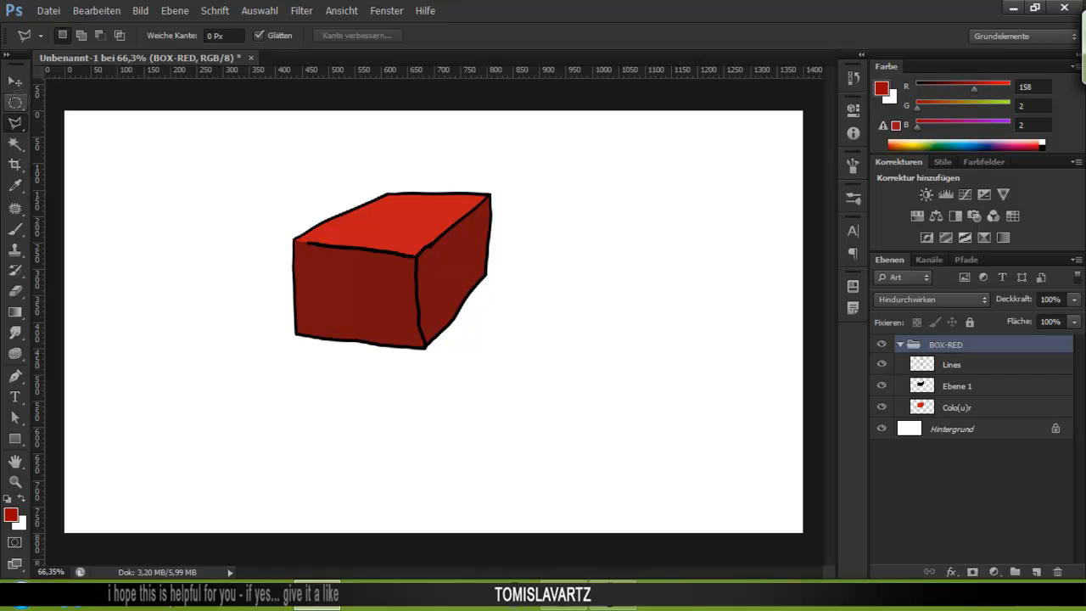
# Check what layer Ebene 1 contributes by toggling its visibility, and rename it "shading".
pyautogui.press('v')
pyautogui.click(882, 385)
pyautogui.click(881, 385)
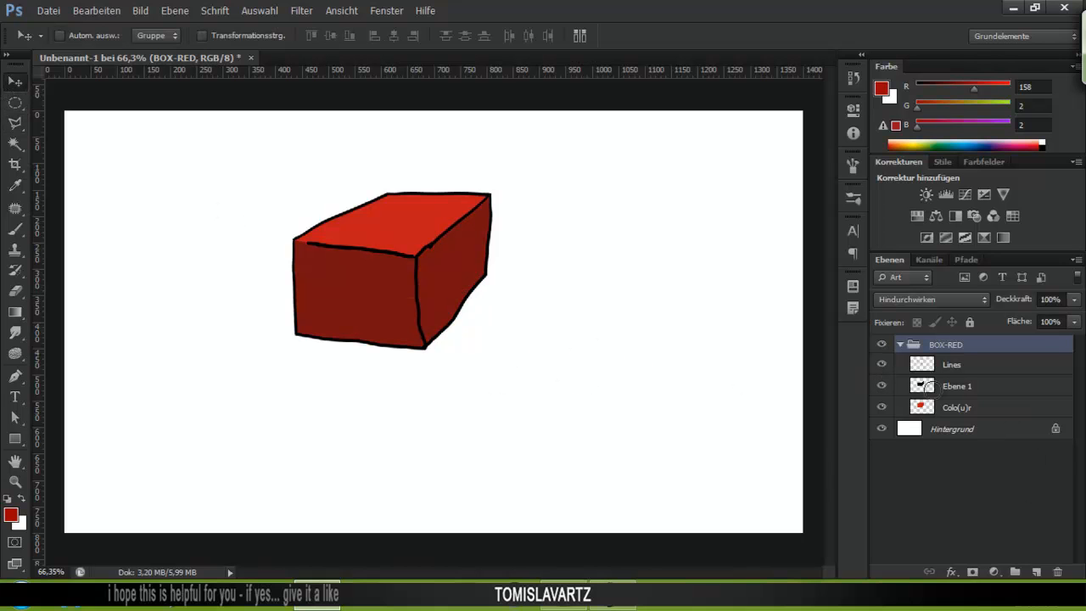
pyautogui.doubleClick(957, 386)
pyautogui.write('sha')
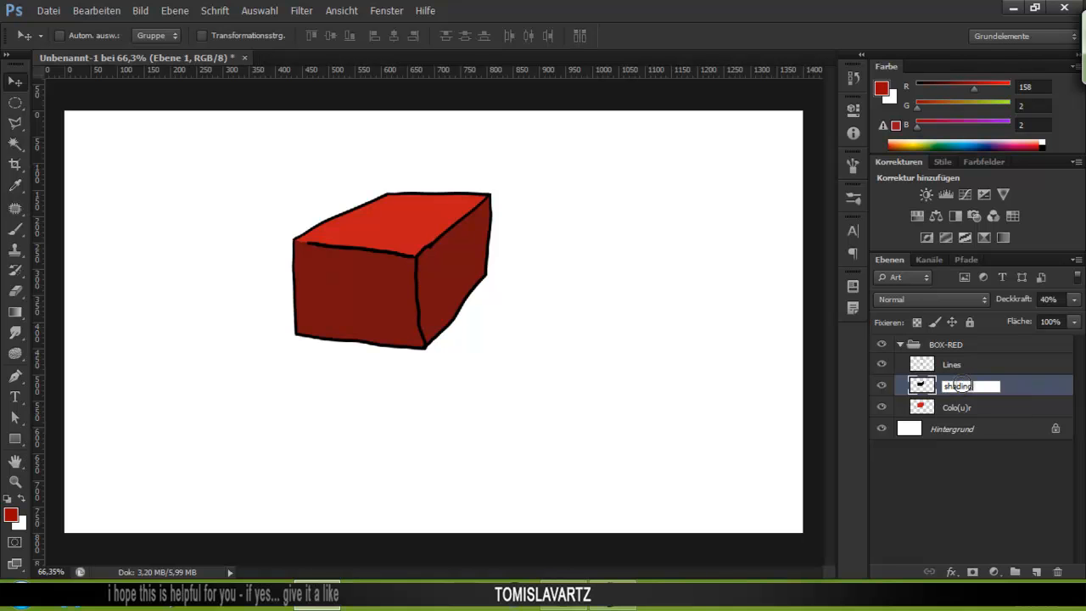
pyautogui.write('ding')
pyautogui.press('Return')
# On the Colo(u)r layer, set up the Brush with the default black foreground colour and a 10 px size.
pyautogui.click(925, 408)
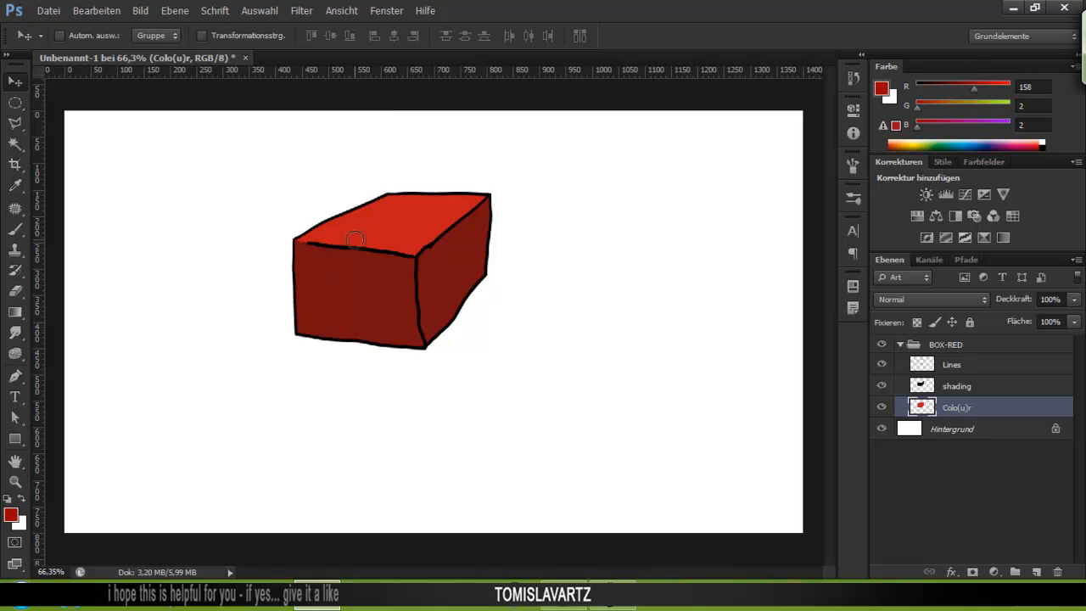
pyautogui.scroll(2, 466, 347)
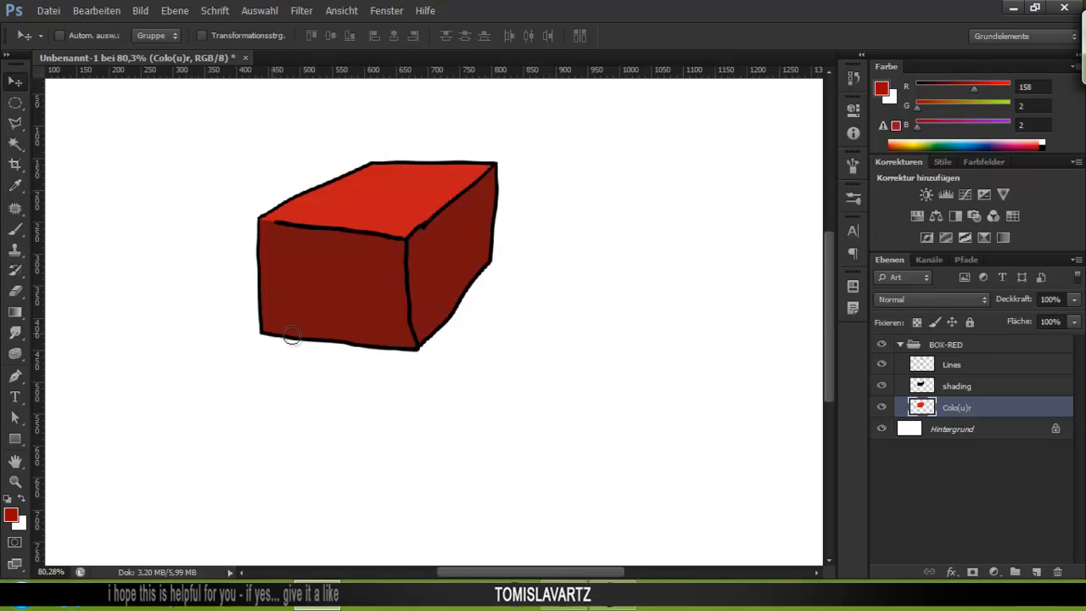
pyautogui.press('b')
pyautogui.press('d')
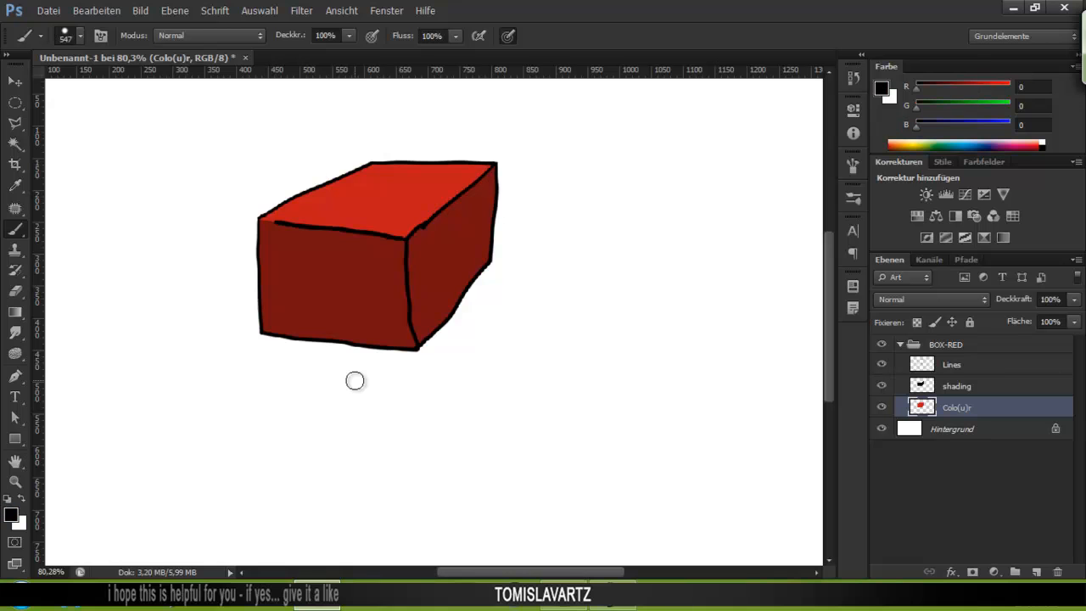
pyautogui.rightClick(605, 269)
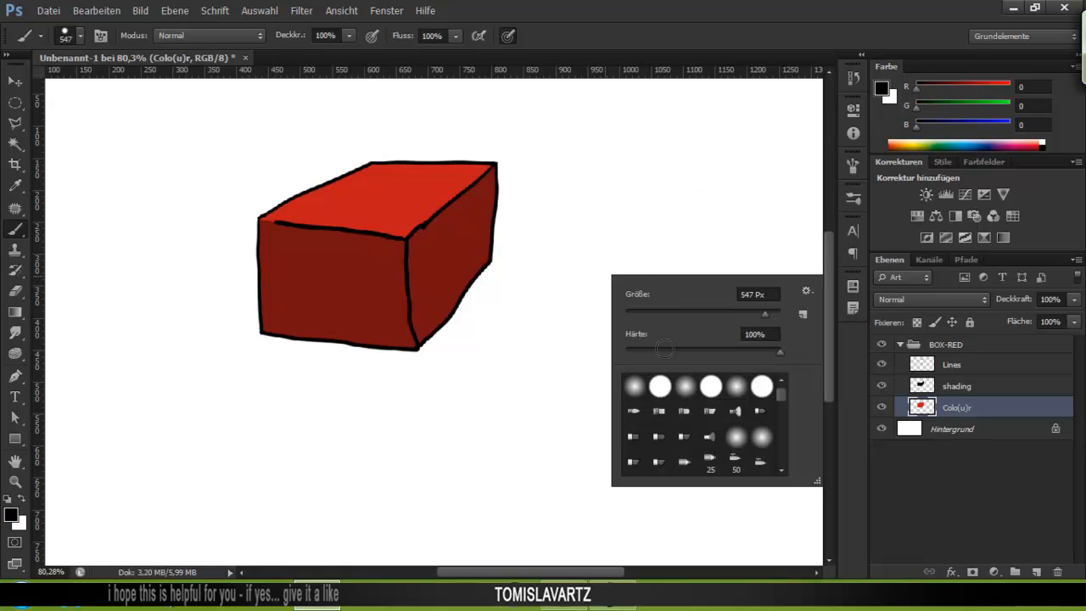
pyautogui.click(753, 294)
pyautogui.write('10')
pyautogui.press('Return')
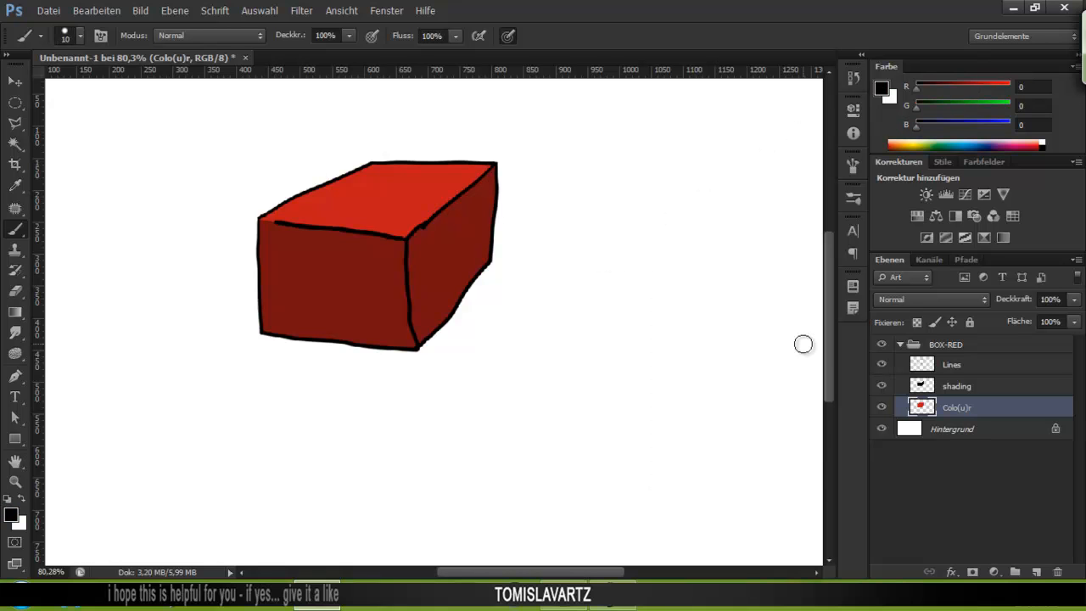
# Try black brush strokes beside the box and at the canvas's lower-left corner, undoing each one.
pyautogui.moveTo(521, 254); pyautogui.dragTo(683, 256)
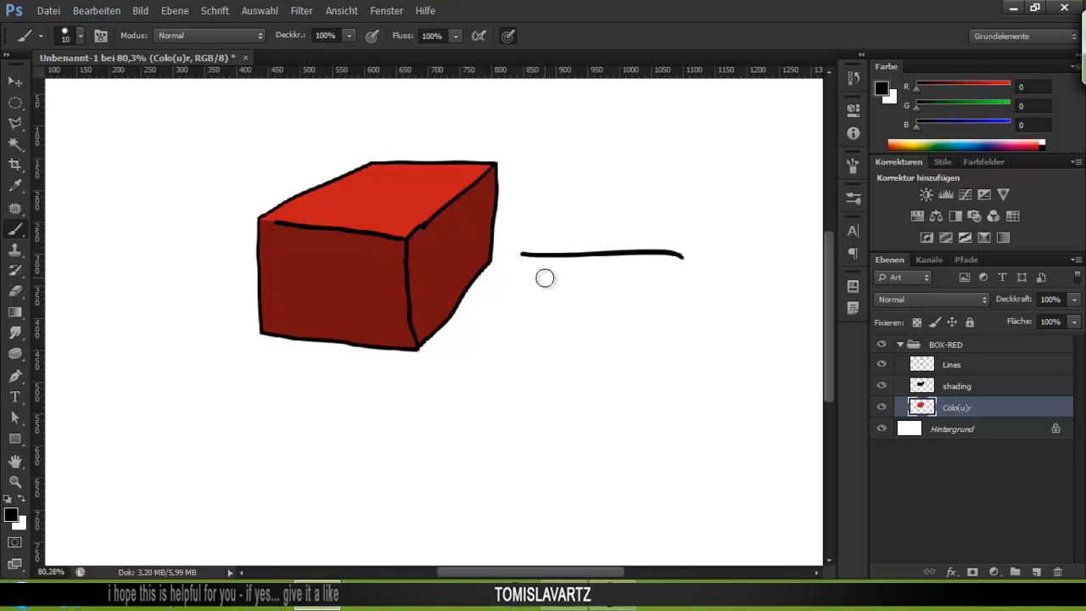
pyautogui.hotkey('ctrl', 'z')
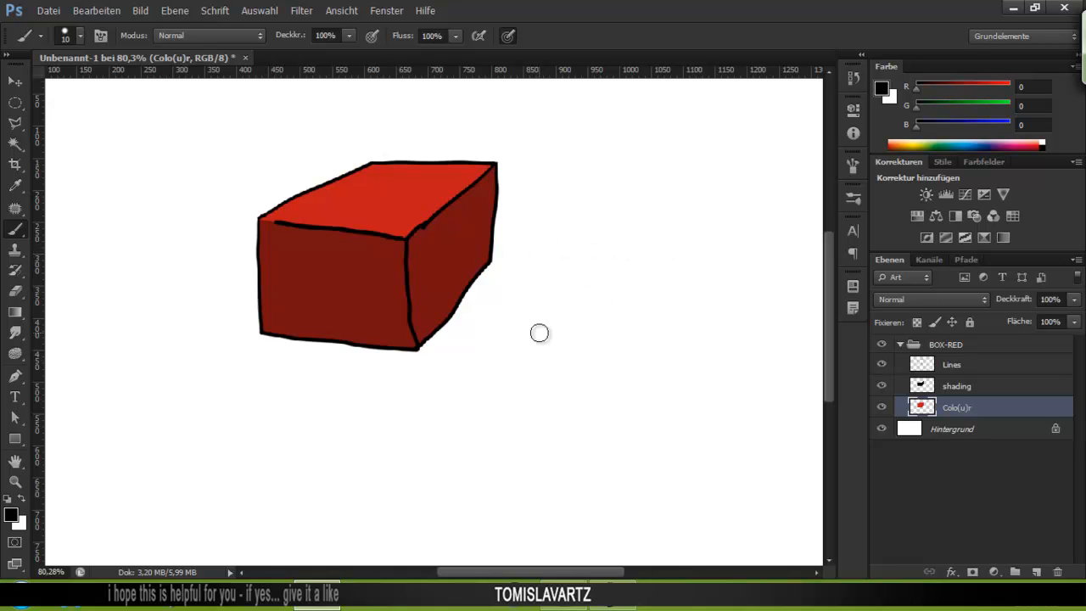
pyautogui.scroll(-4, 539, 332)
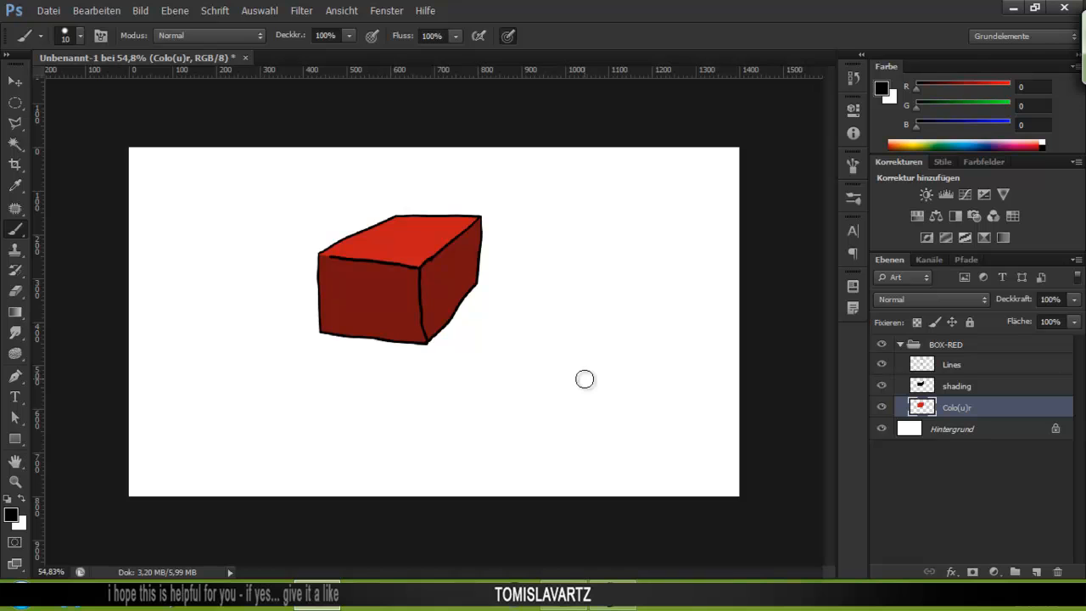
pyautogui.moveTo(110, 510); pyautogui.dragTo(180, 457)
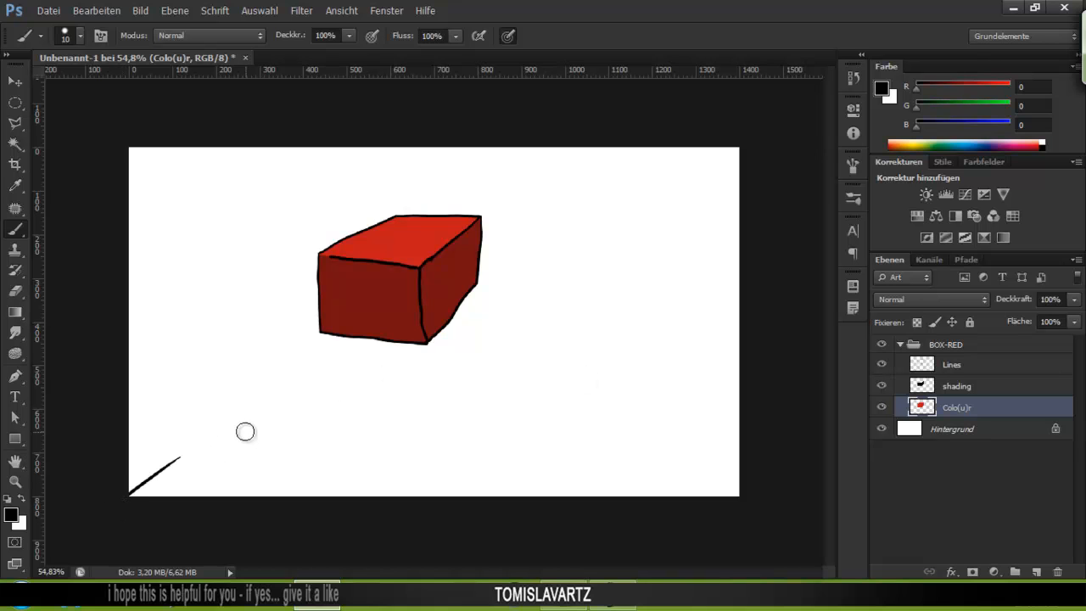
pyautogui.hotkey('ctrl', 'z')
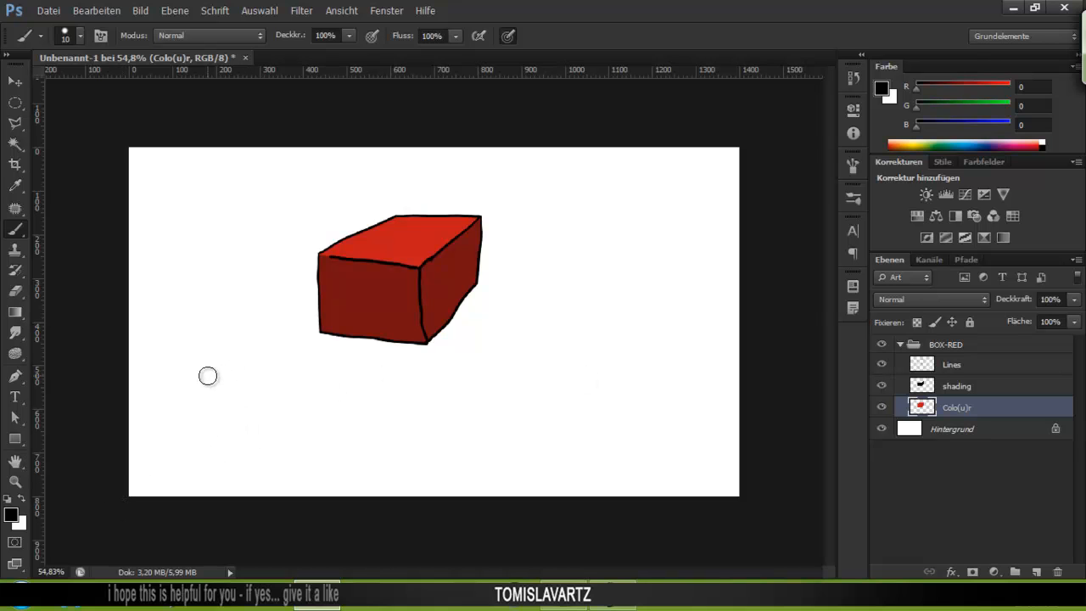